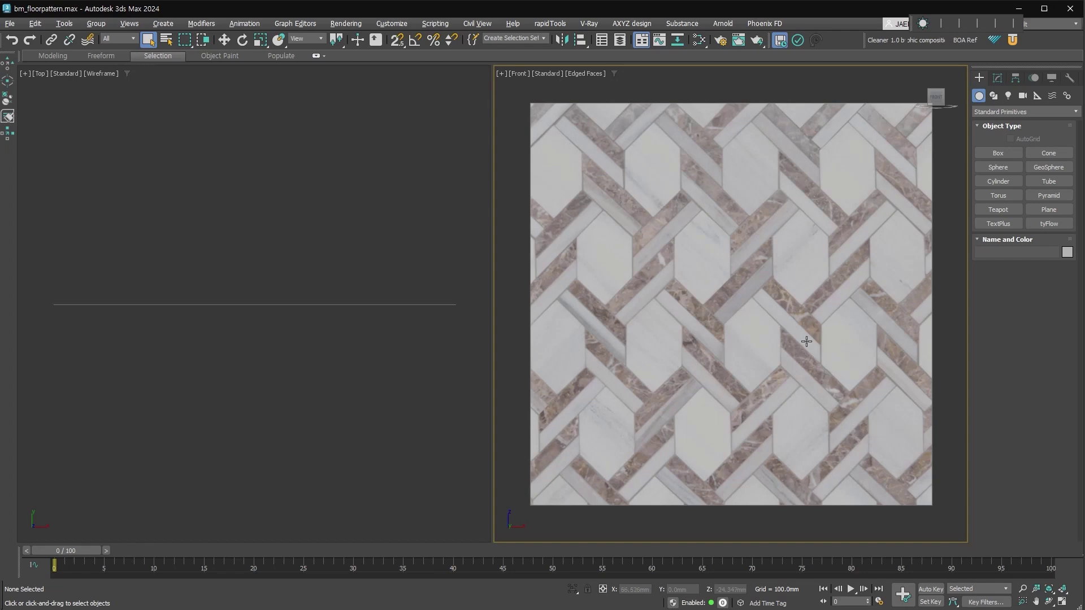
# - Zoom and pan the Front view until one reference hexagon and its crossing strips fill the frame
pyautogui.scroll(3, 804, 345)
pyautogui.moveTo(802, 354); pyautogui.dragTo(790, 339, button='middle')
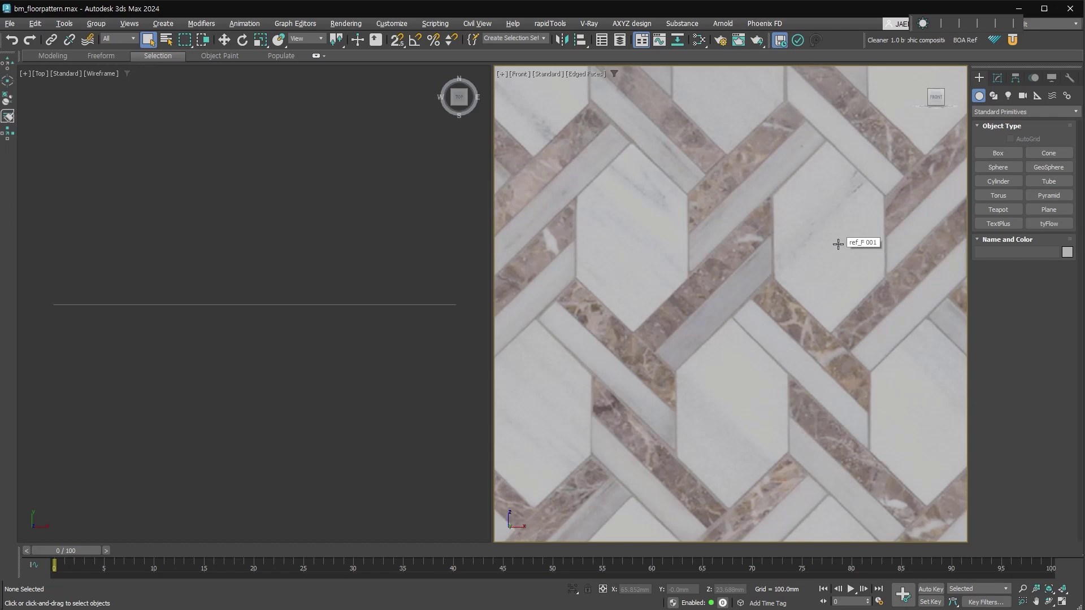
pyautogui.scroll(-4, 839, 243)
pyautogui.moveTo(838, 243); pyautogui.dragTo(828, 338, button='middle')
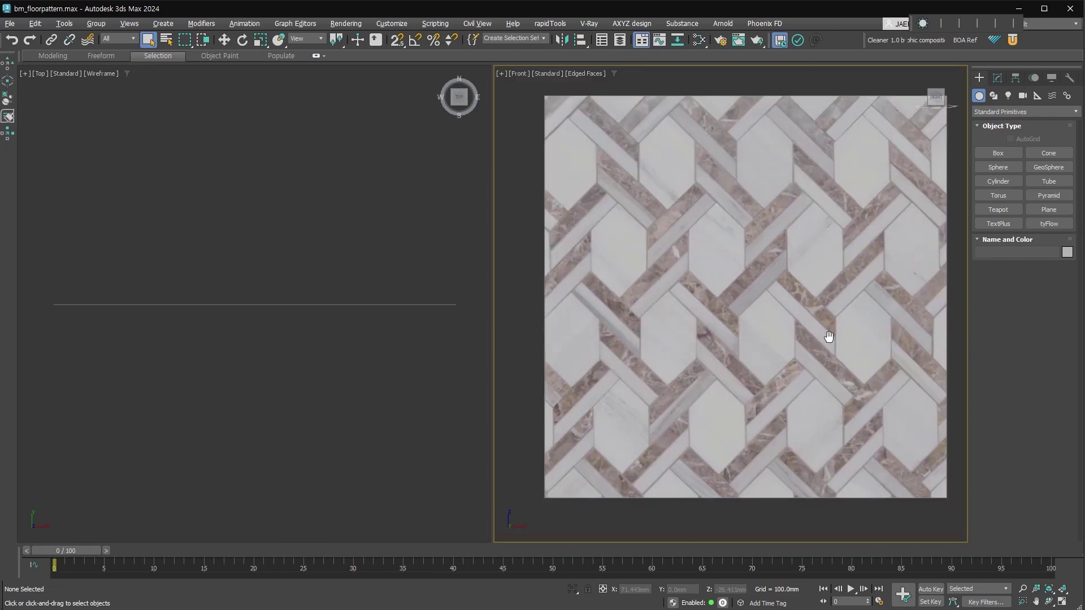
pyautogui.scroll(4, 720, 258)
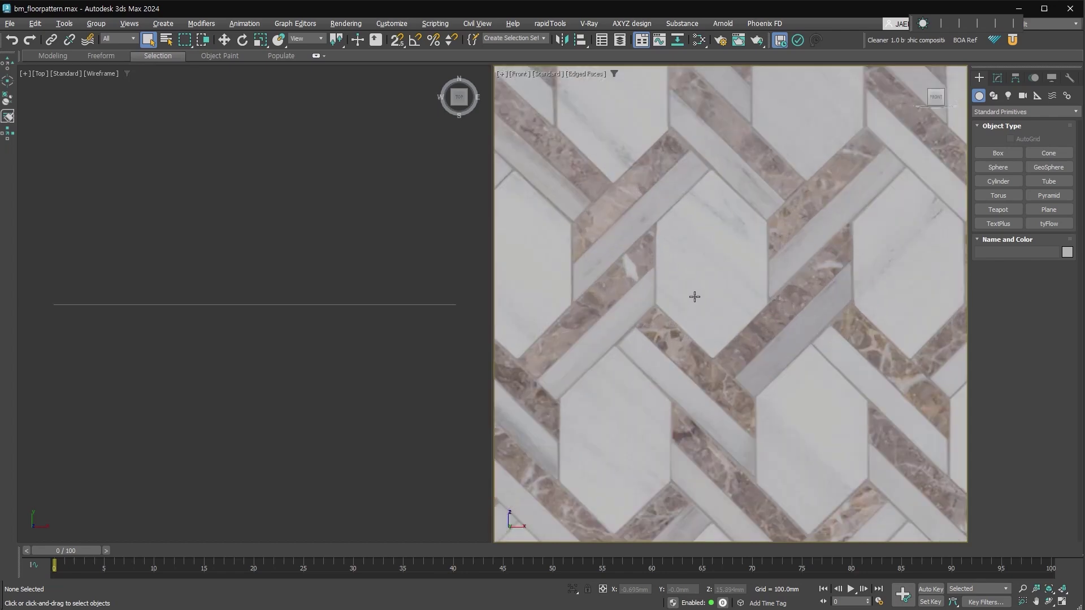
pyautogui.moveTo(694, 297); pyautogui.dragTo(703, 315, button='middle')
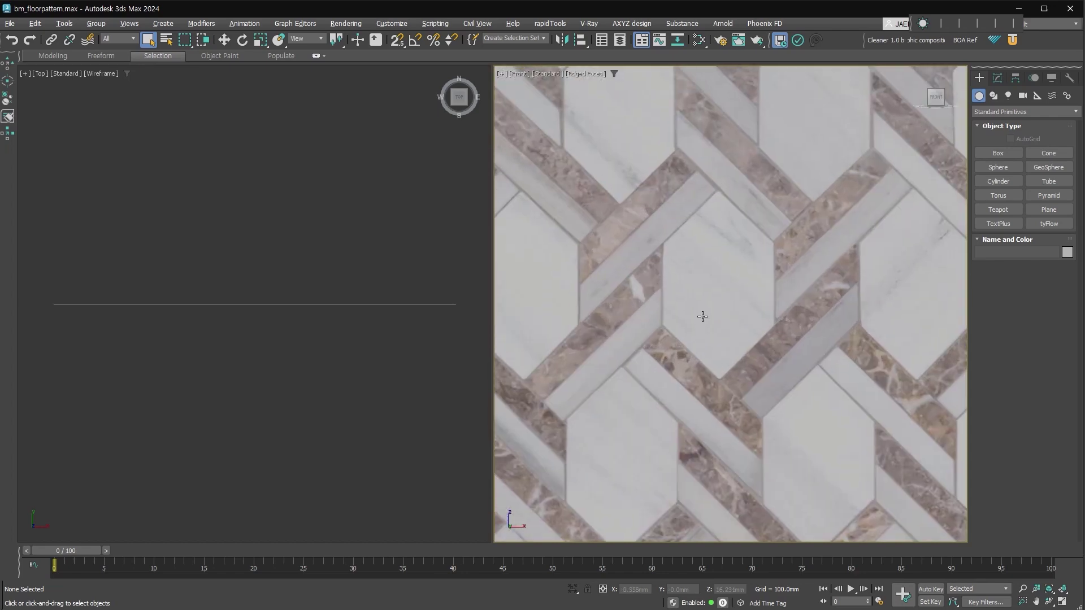
# - Draw a 4-sided NGon, NGon001, centred on a reference hexagon and nudge it into alignment
pyautogui.click(994, 97)
pyautogui.click(1006, 212)
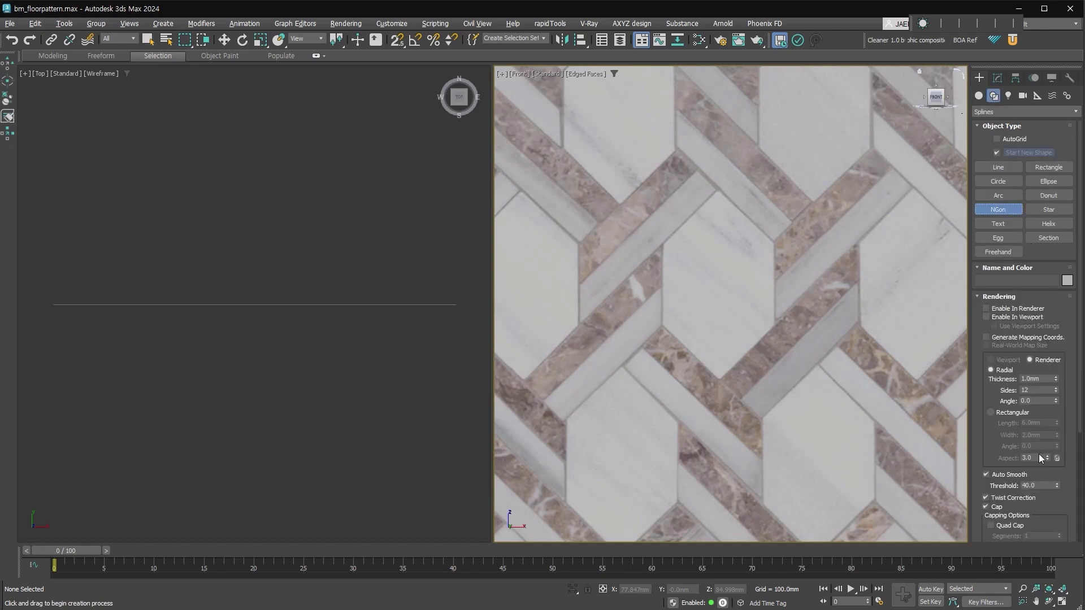
pyautogui.scroll(-5, 1022, 147)
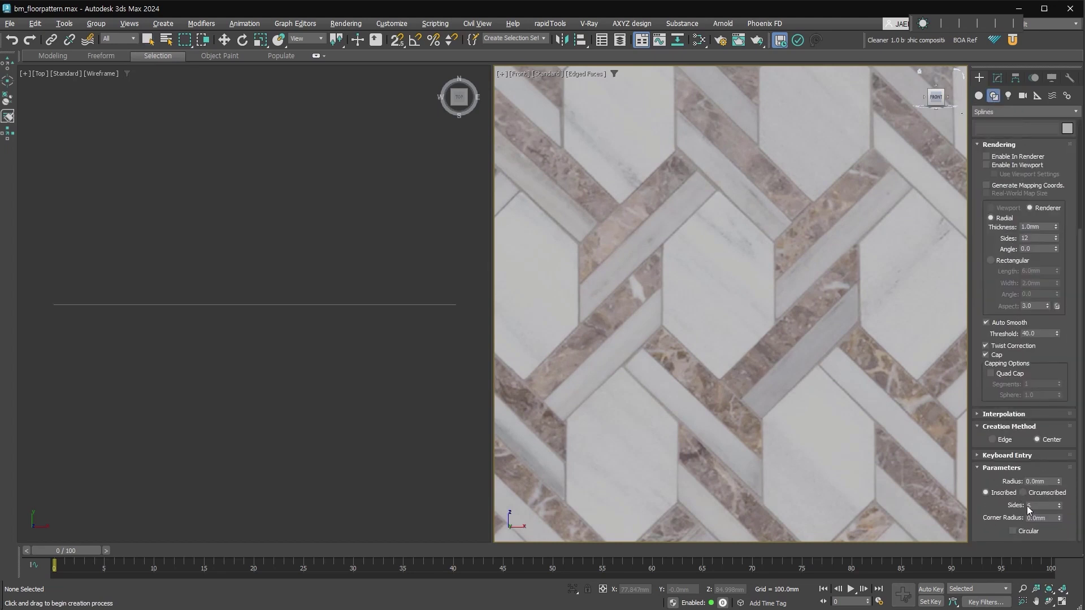
pyautogui.click(1060, 508)
pyautogui.moveTo(719, 279); pyautogui.dragTo(749, 373)
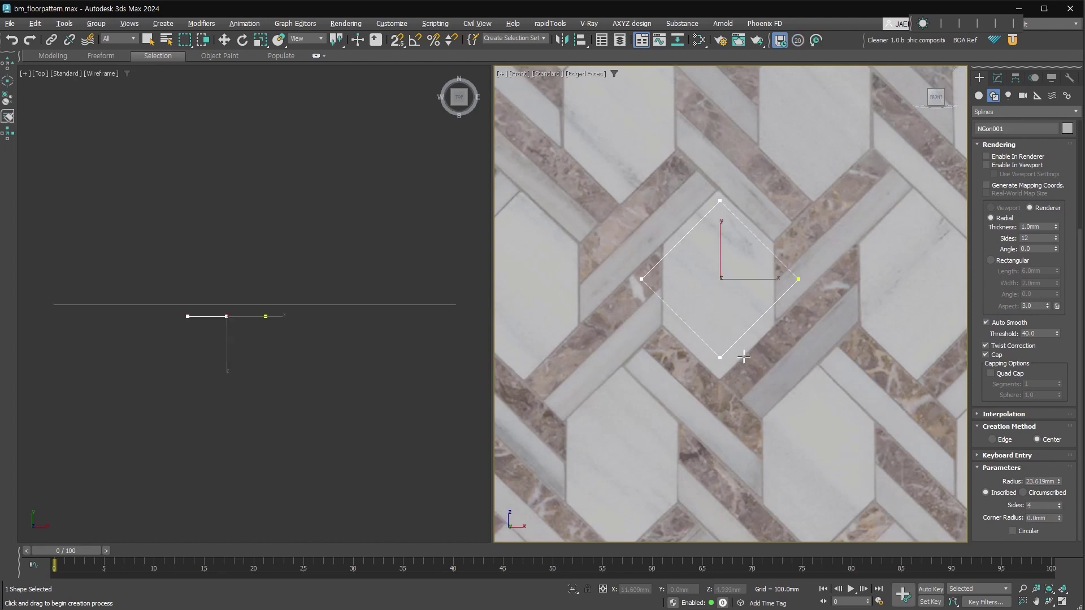
pyautogui.rightClick(737, 266)
pyautogui.rightClick(737, 267)
pyautogui.click(748, 272)
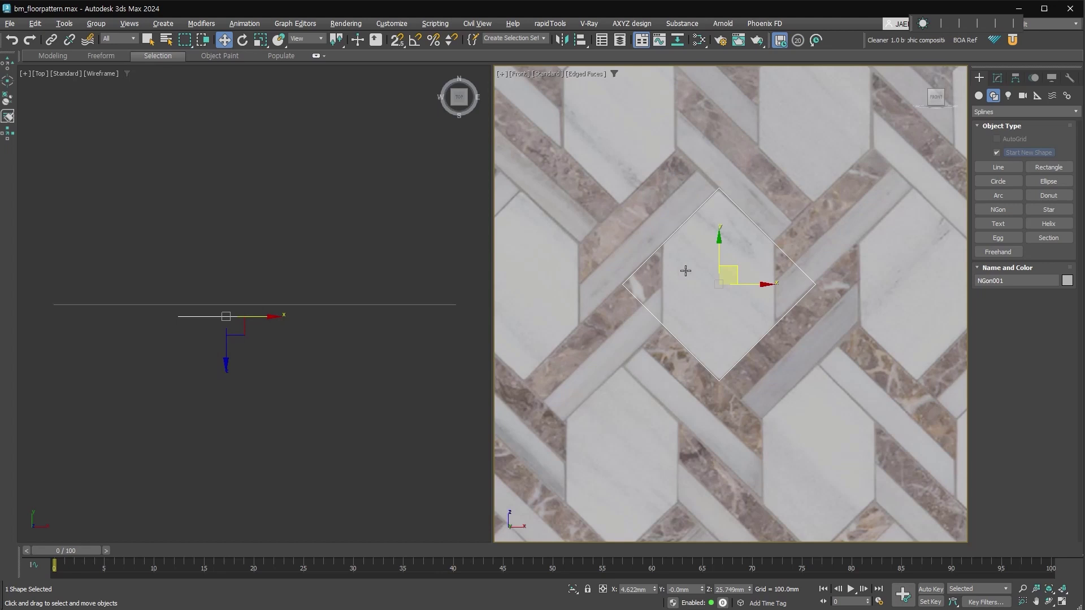
pyautogui.moveTo(724, 267); pyautogui.dragTo(722, 267)
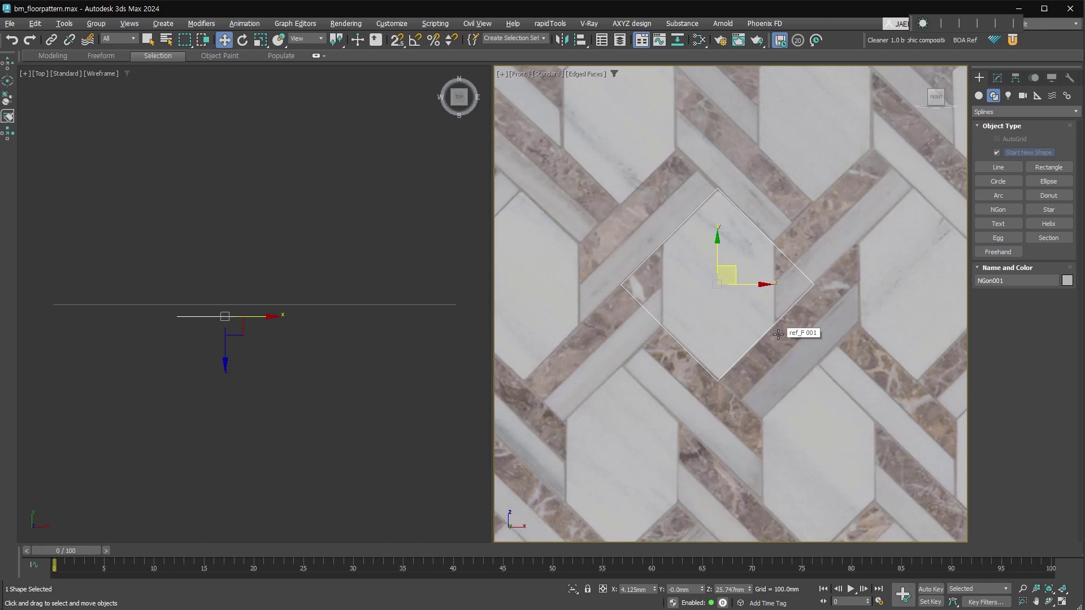
# - Convert NGon001 to Editable Poly, shell it with Outer 0 and 16 mm inner thickness, then collapse
pyautogui.hotkey('ctrl', 'e')
pyautogui.hotkey('ctrl', 'shift', 's')
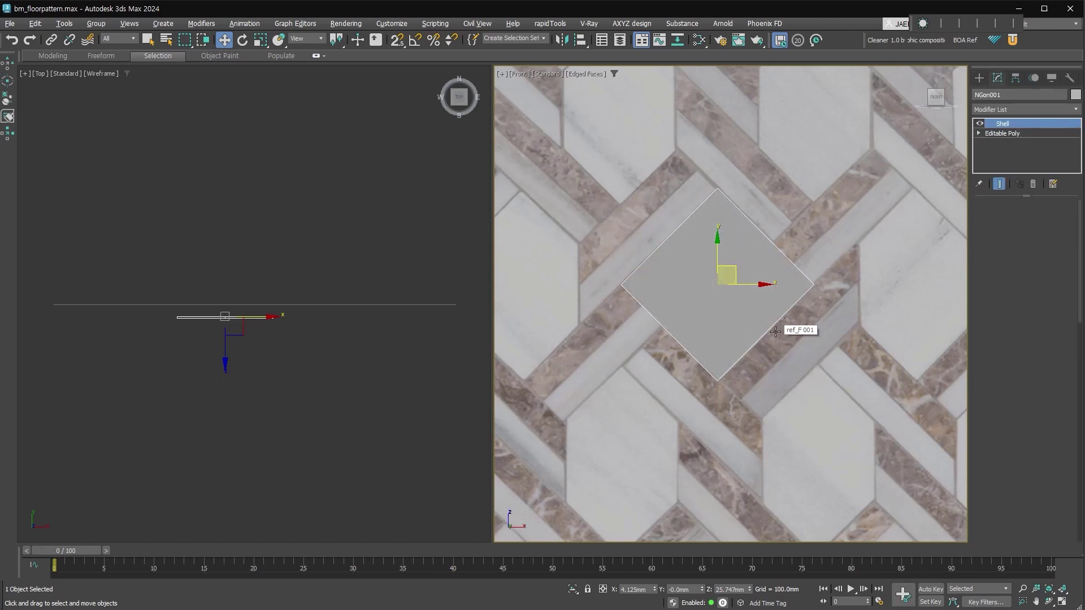
pyautogui.rightClick(1061, 234)
pyautogui.moveTo(1062, 221); pyautogui.dragTo(1057, 208)
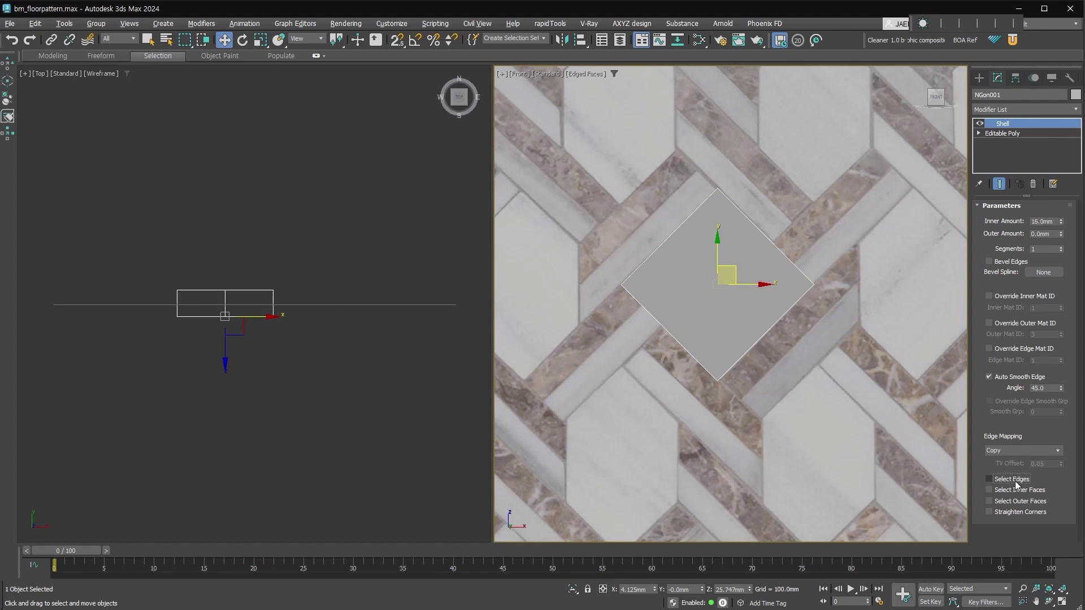
pyautogui.hotkey('ctrl', 'e')
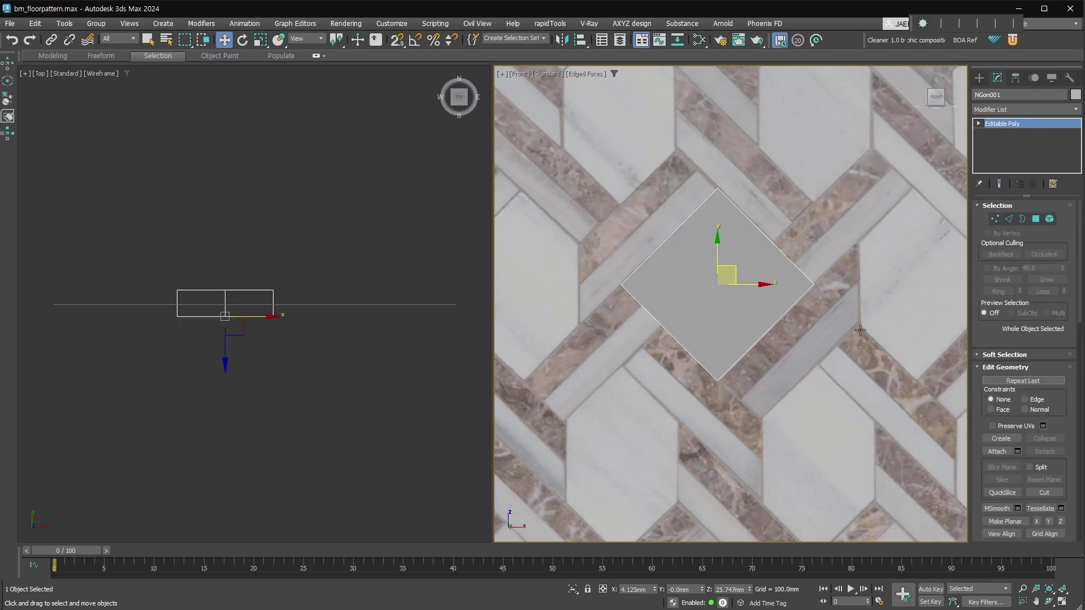
pyautogui.click(1036, 220)
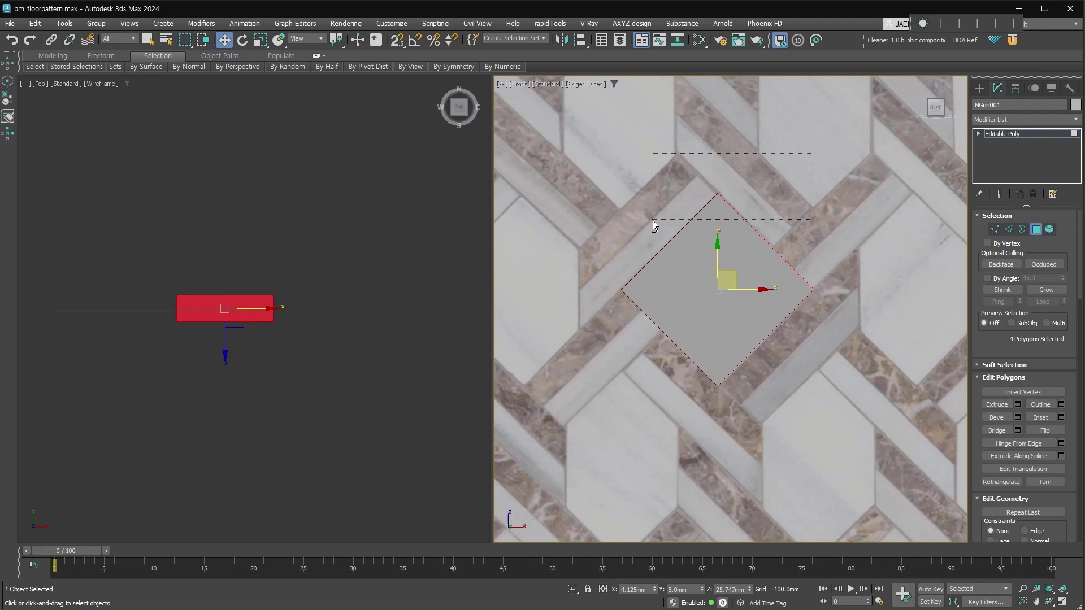
# - Extrude the diamond's two lower faces as a group by 17.247 mm, then clear the selection
pyautogui.moveTo(666, 200); pyautogui.dragTo(656, 219)
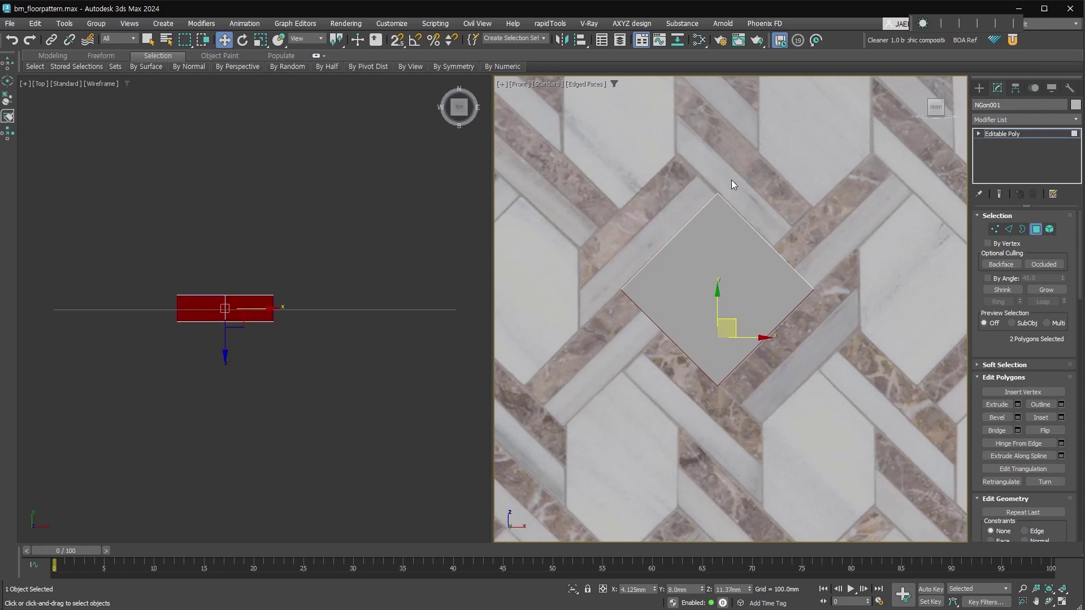
pyautogui.rightClick(713, 260)
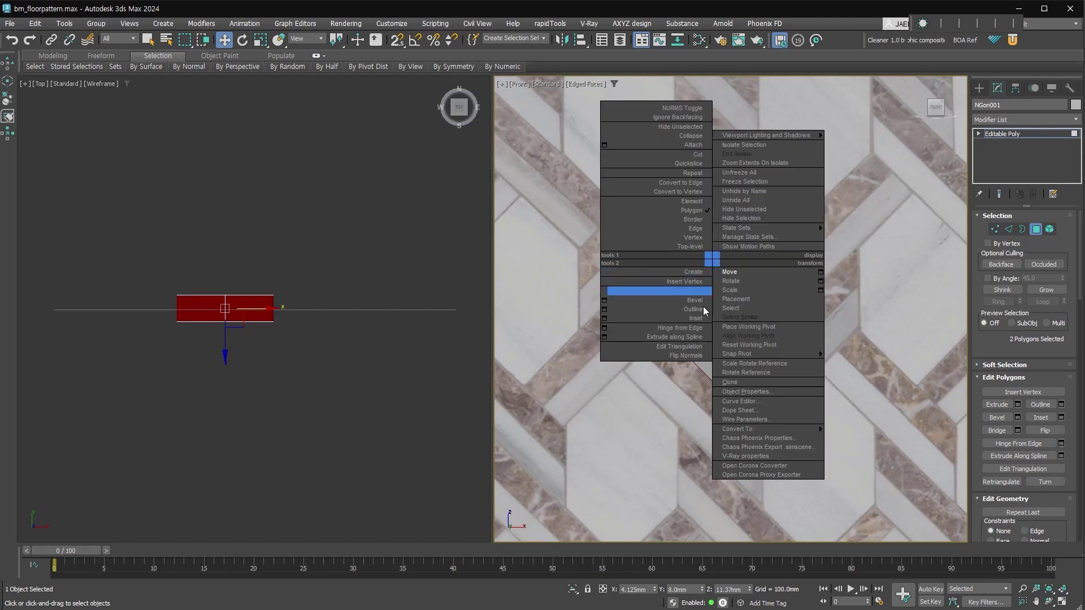
pyautogui.click(604, 293)
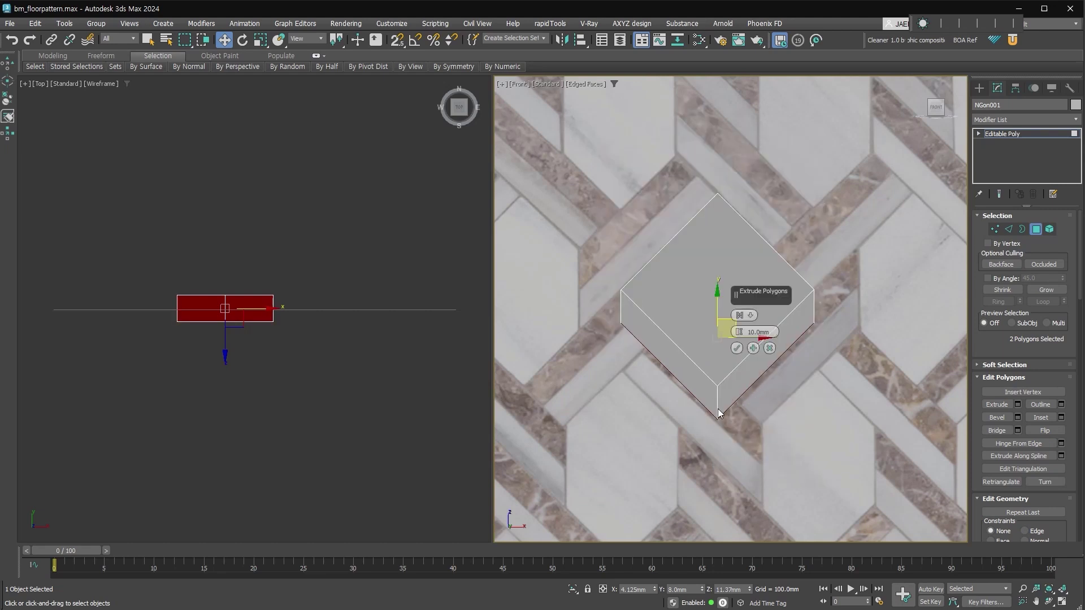
pyautogui.moveTo(763, 298)
pyautogui.mouseDown()
pyautogui.moveTo(817, 301)
pyautogui.moveTo(793, 323)
pyautogui.mouseUp()
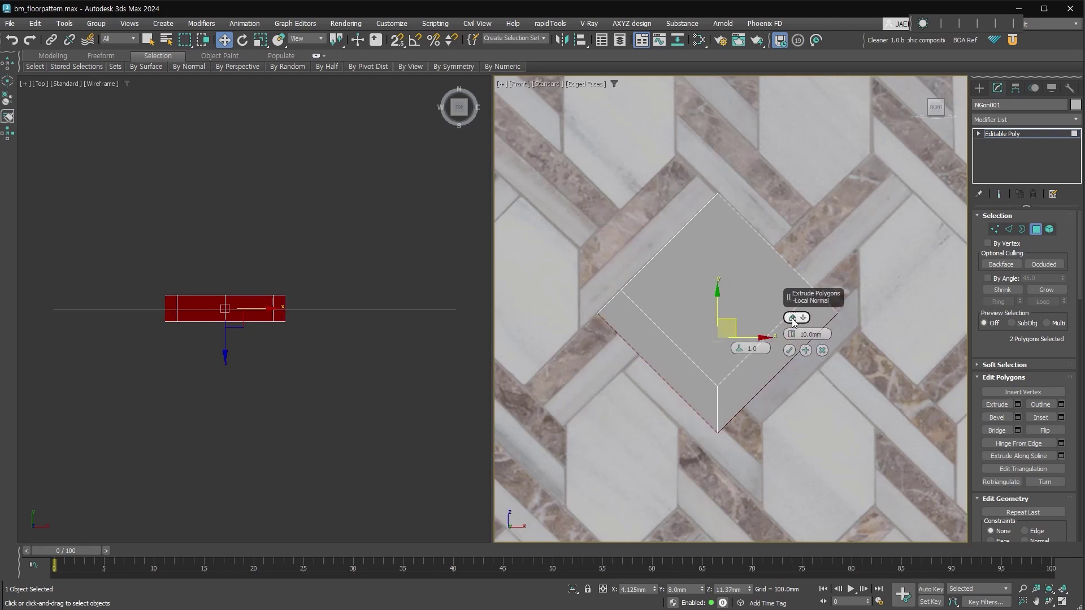
pyautogui.click(793, 319)
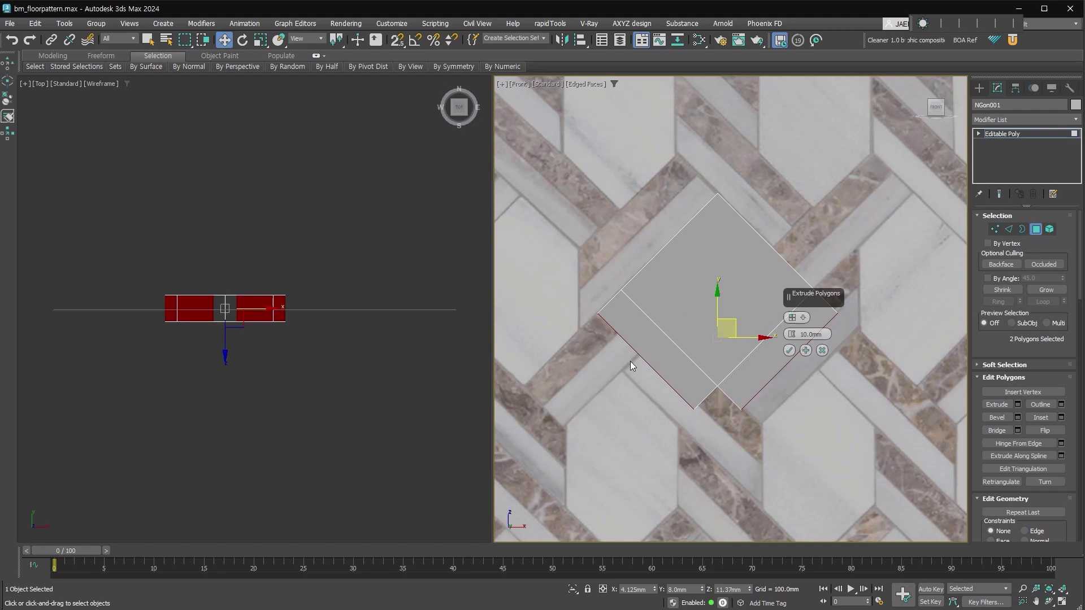
pyautogui.moveTo(792, 334); pyautogui.dragTo(798, 309)
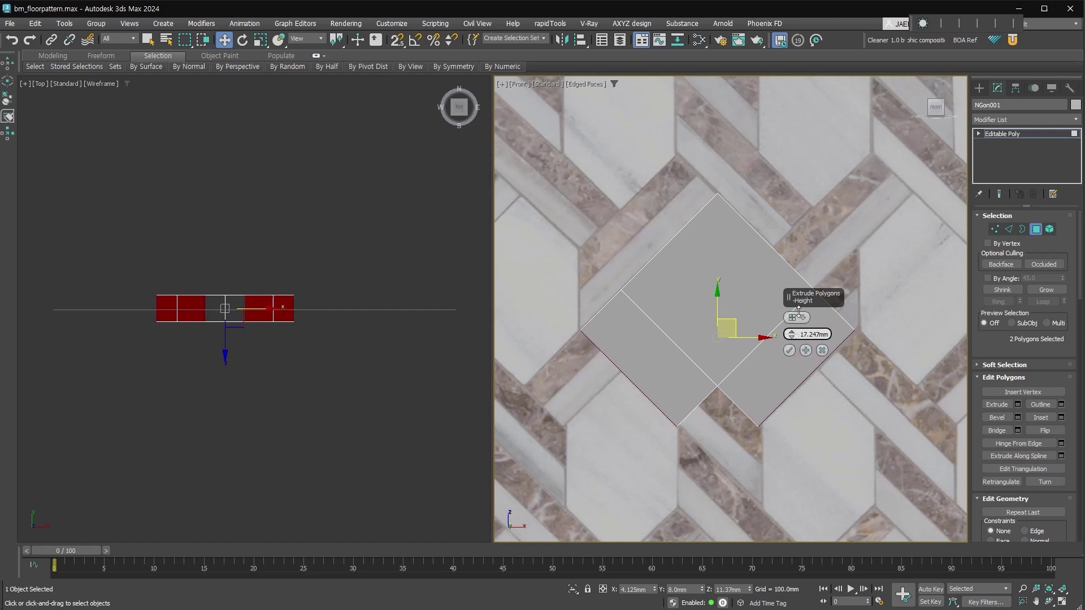
pyautogui.click(790, 351)
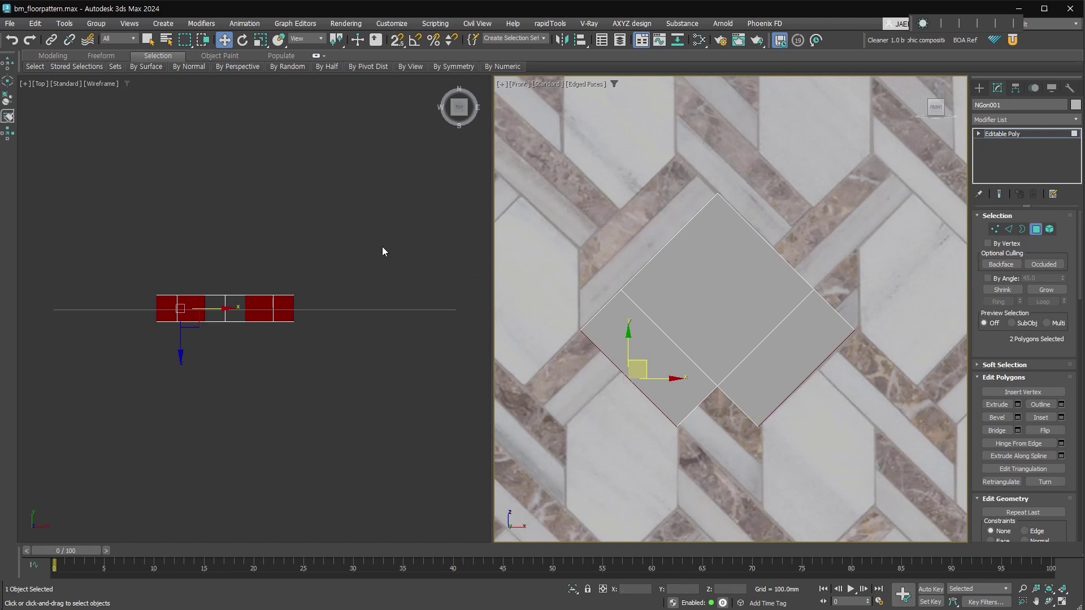
pyautogui.moveTo(382, 238); pyautogui.dragTo(142, 304)
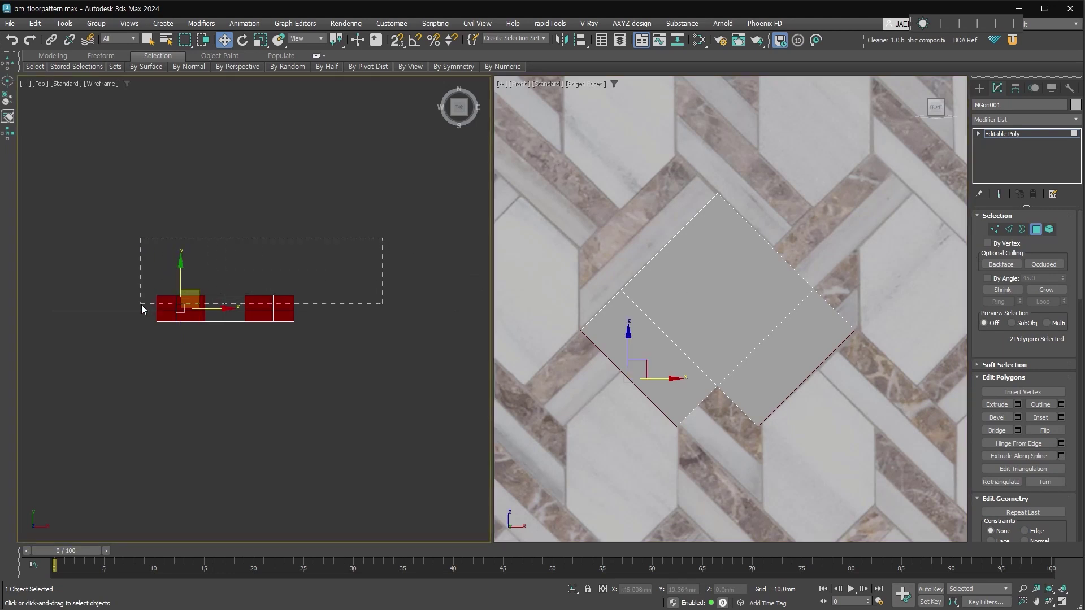
pyautogui.moveTo(142, 306); pyautogui.dragTo(142, 305)
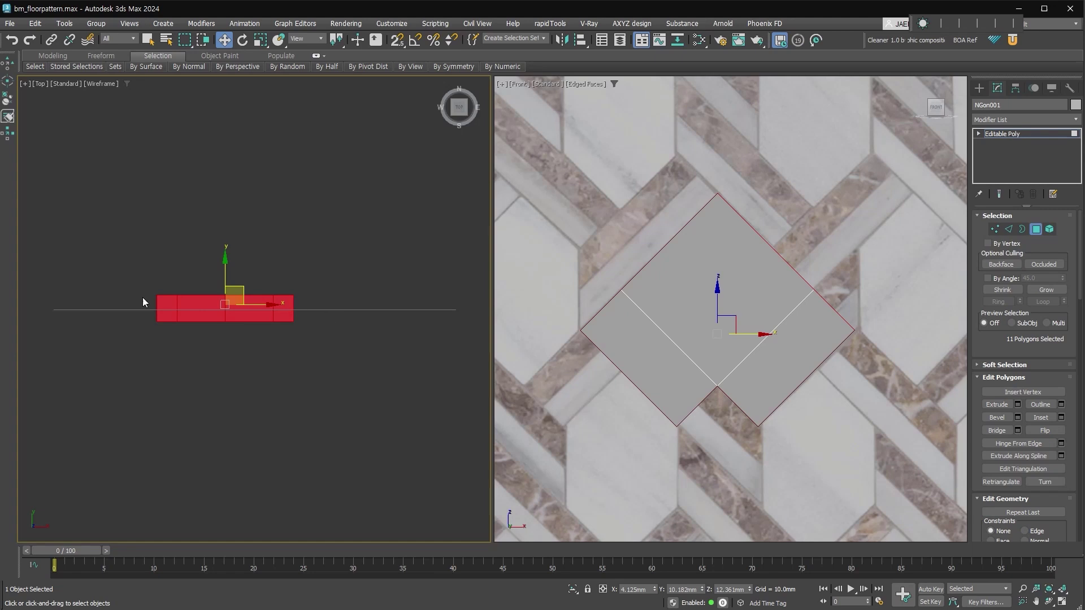
pyautogui.click(358, 300)
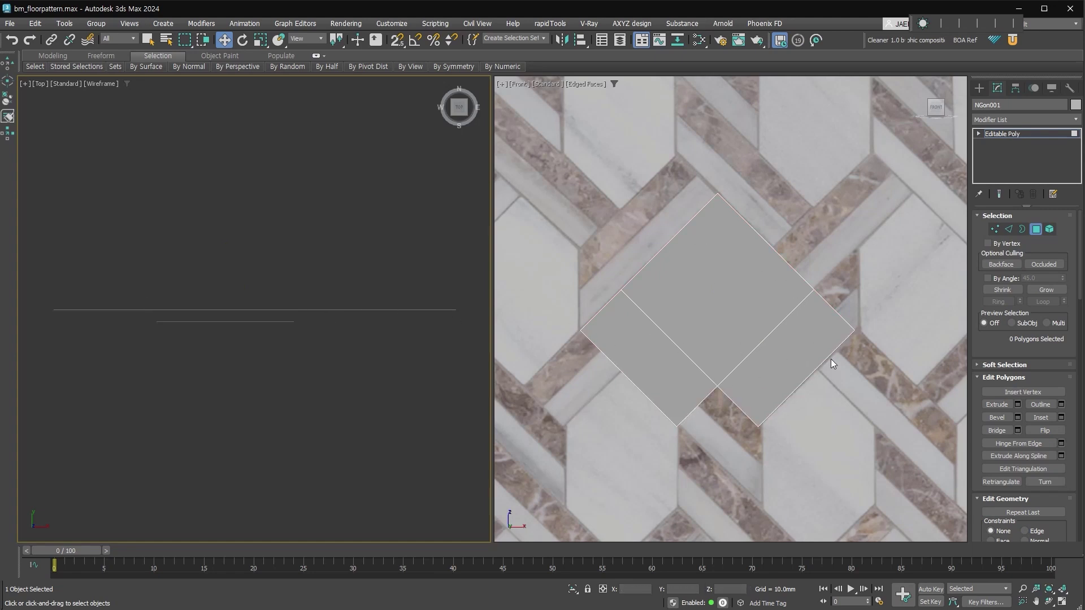
# - In see-through mode, detach the lower-right strip as Object001 and the lower-left as Object002
pyautogui.middleClick(780, 358)
pyautogui.hotkey('alt', 'x')
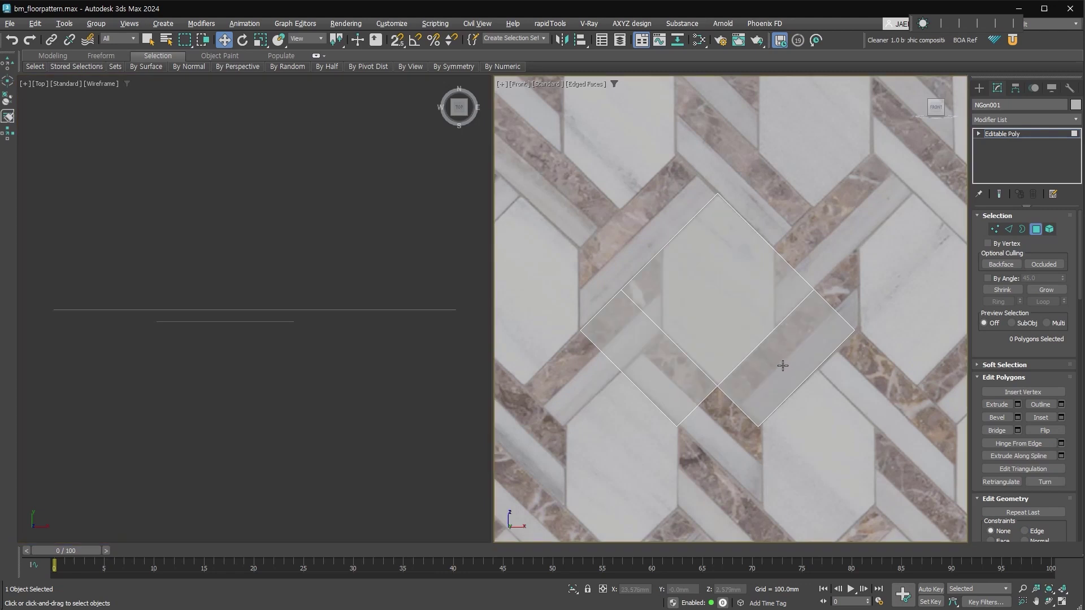
pyautogui.click(782, 368)
pyautogui.hotkey('alt', 'd')
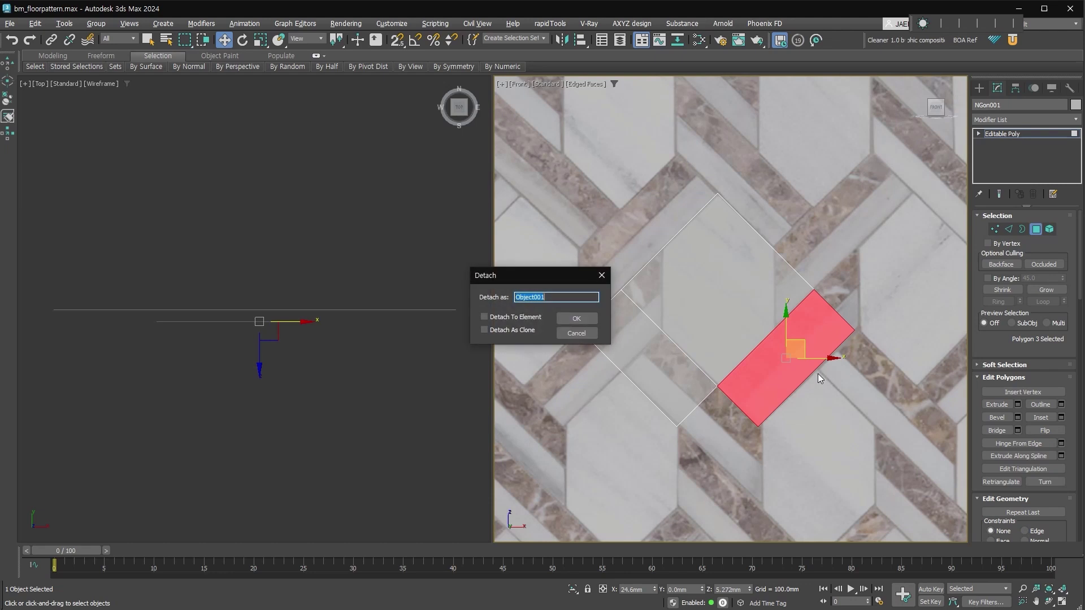
pyautogui.click(593, 319)
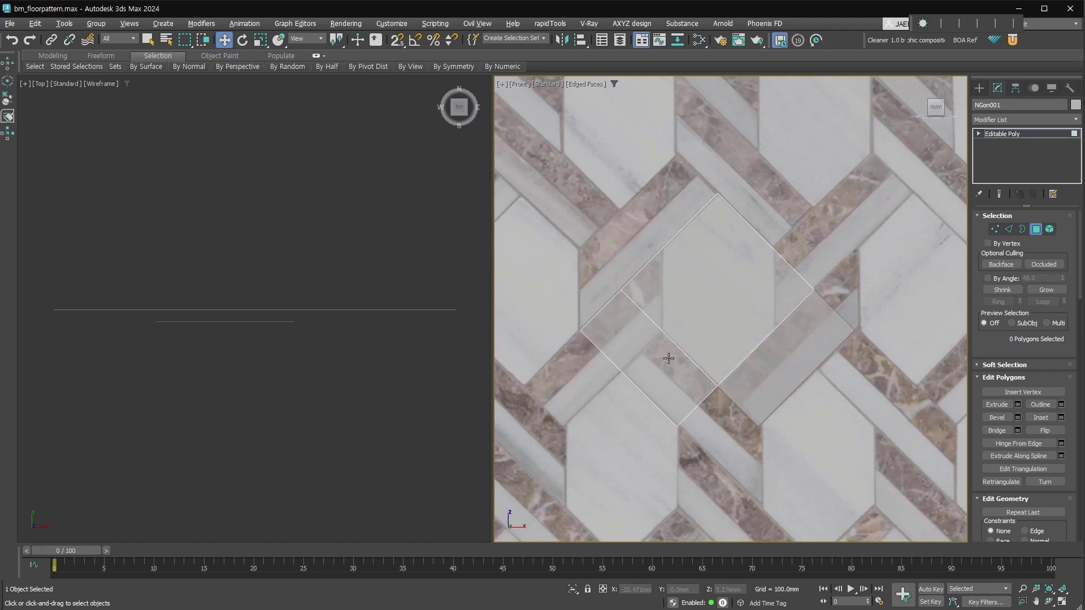
pyautogui.click(655, 376)
pyautogui.hotkey('alt', 'd')
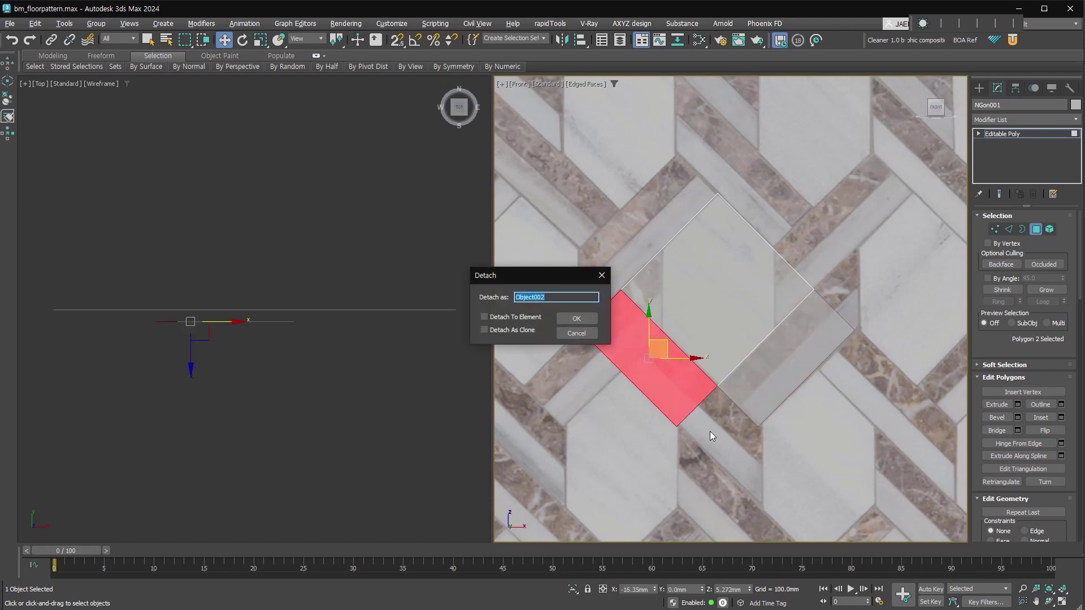
pyautogui.click(578, 318)
pyautogui.click(1035, 229)
pyautogui.click(760, 339)
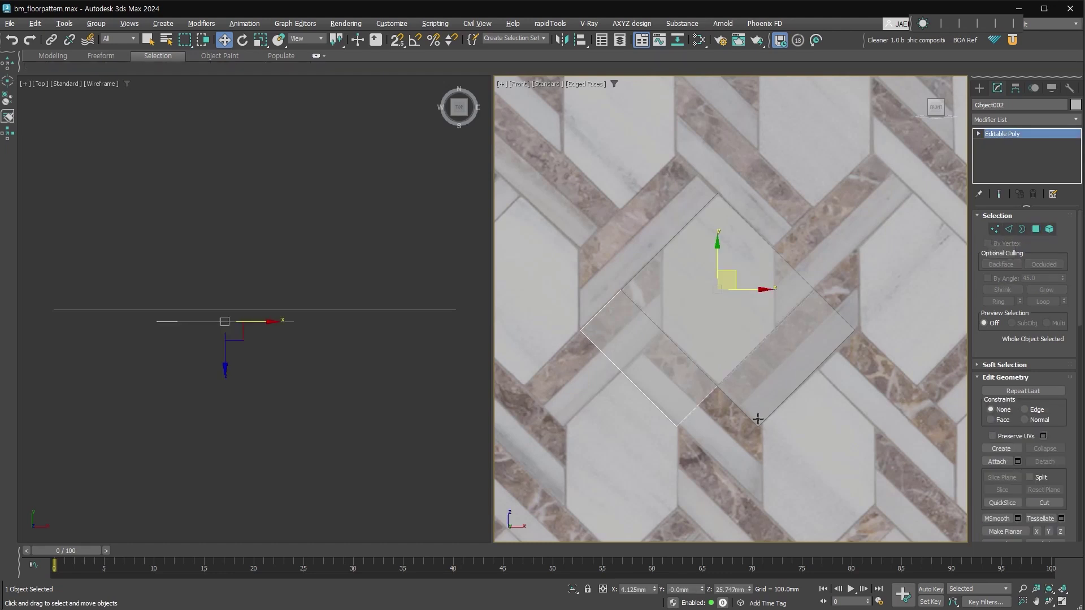
# - Lock Object002's bottom vertex and snap it down-right onto the vertical seam vertex
pyautogui.press('1')
pyautogui.press('s')
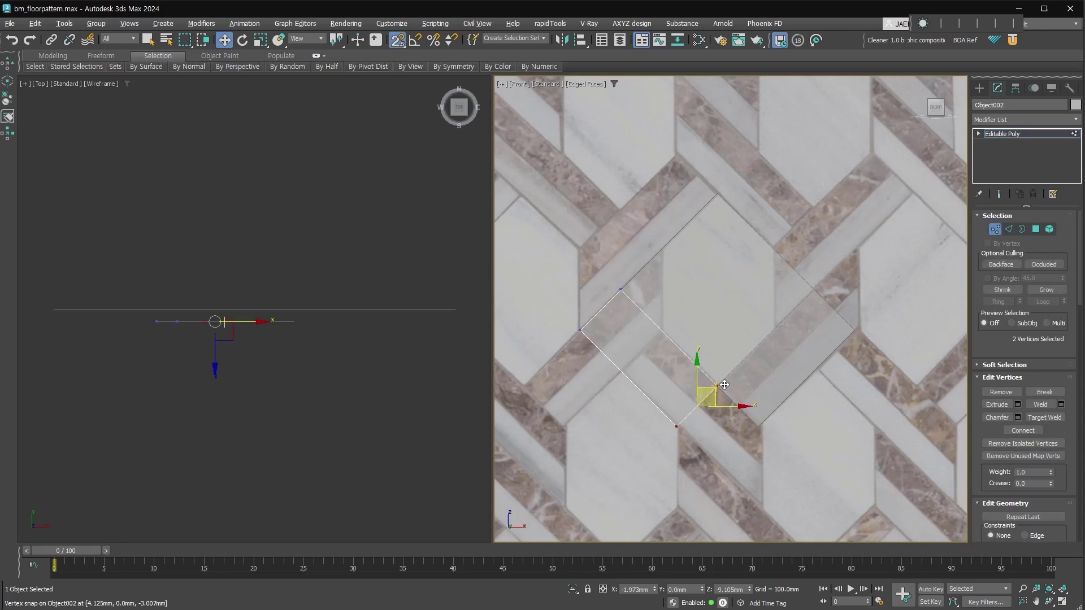
pyautogui.moveTo(718, 383); pyautogui.dragTo(762, 423)
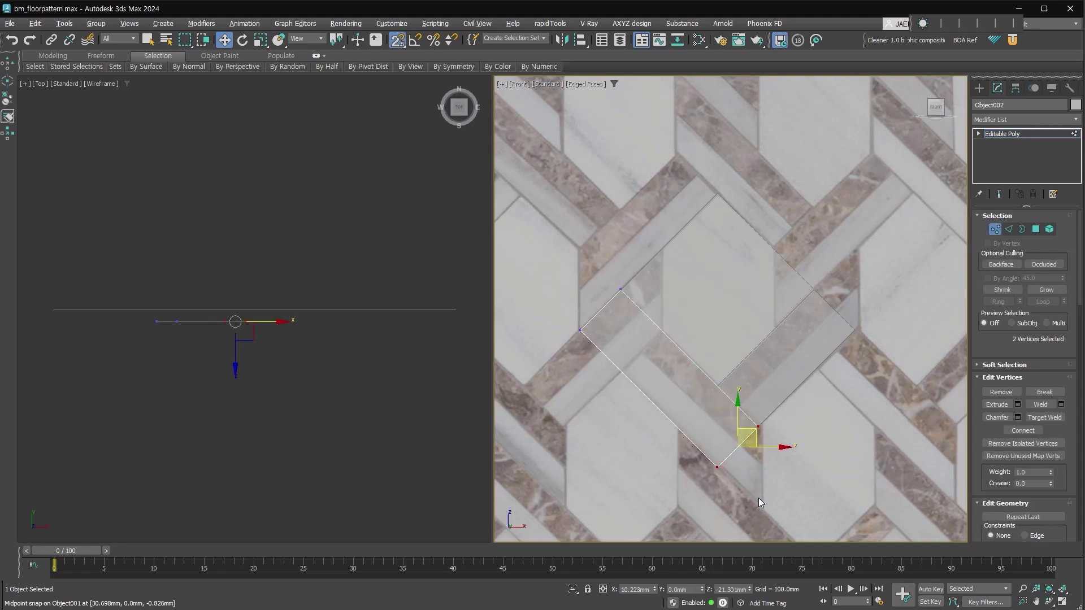
pyautogui.click(716, 466)
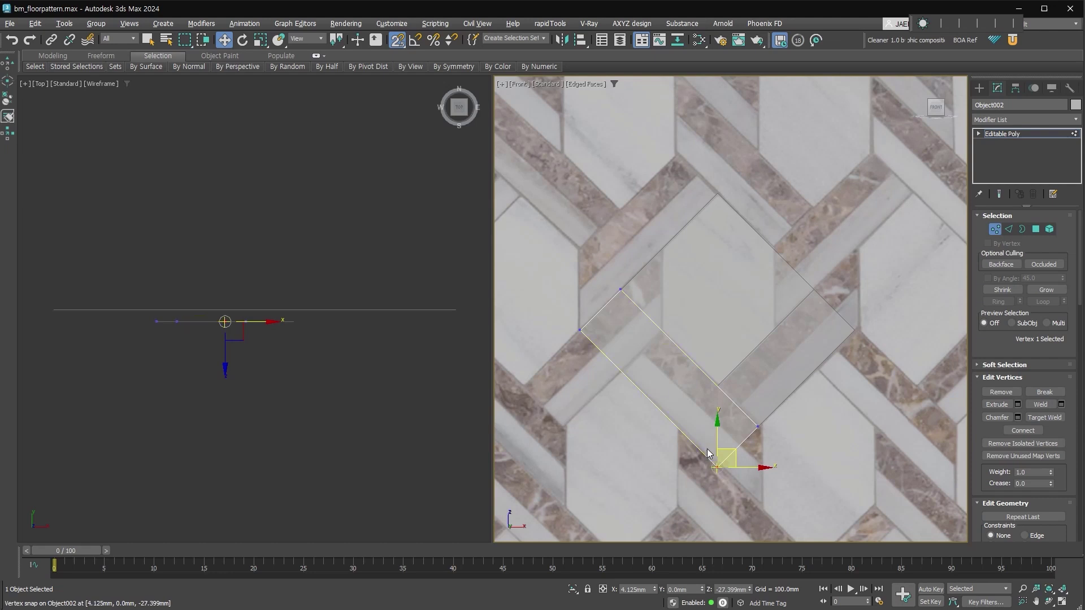
pyautogui.click(588, 591)
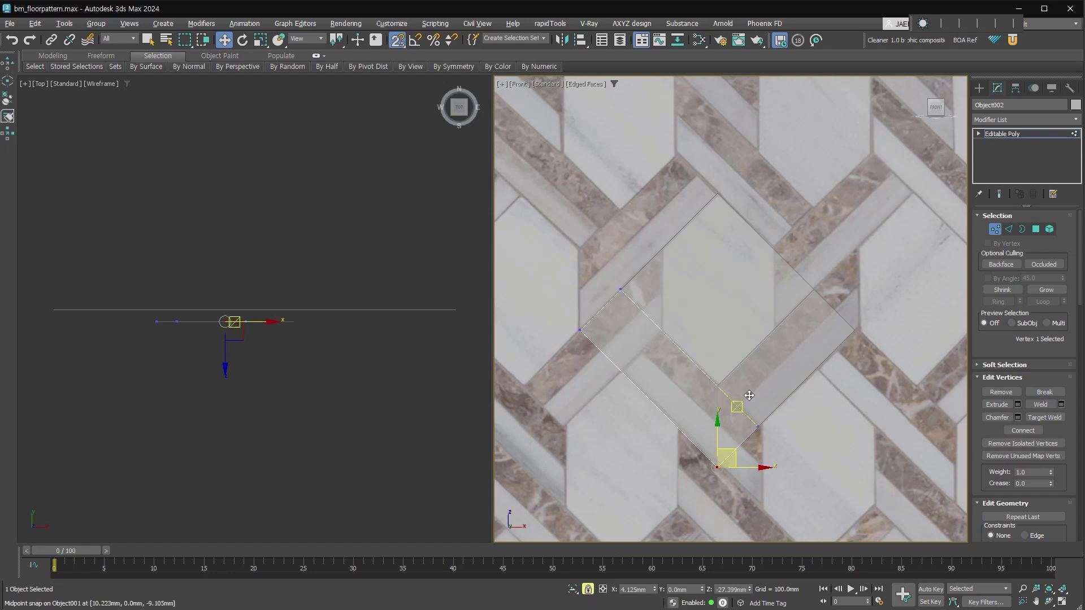
pyautogui.moveTo(721, 386); pyautogui.dragTo(759, 424)
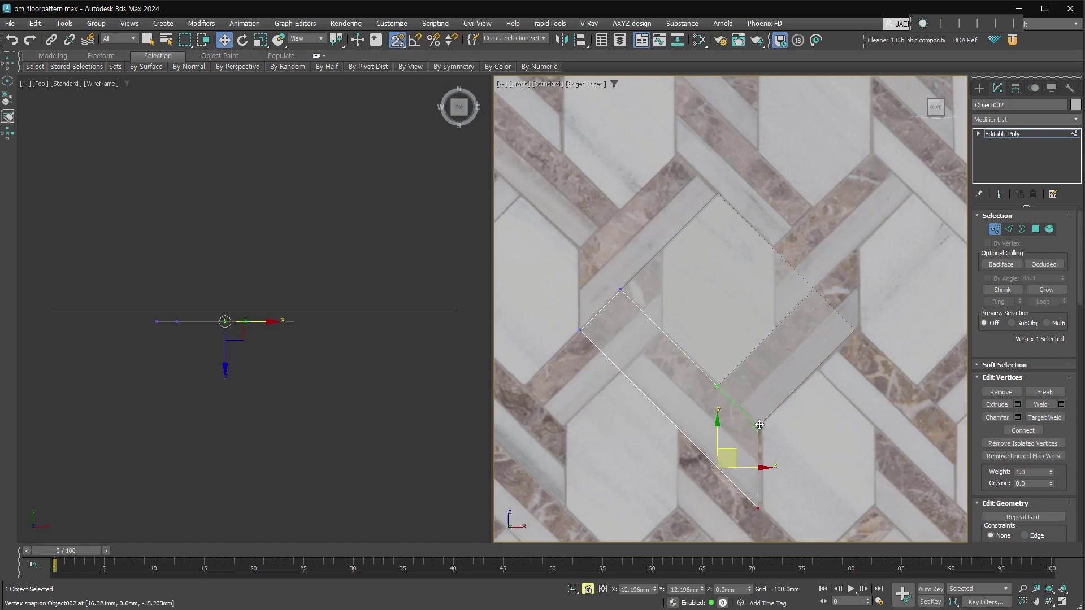
pyautogui.moveTo(759, 425); pyautogui.dragTo(759, 424)
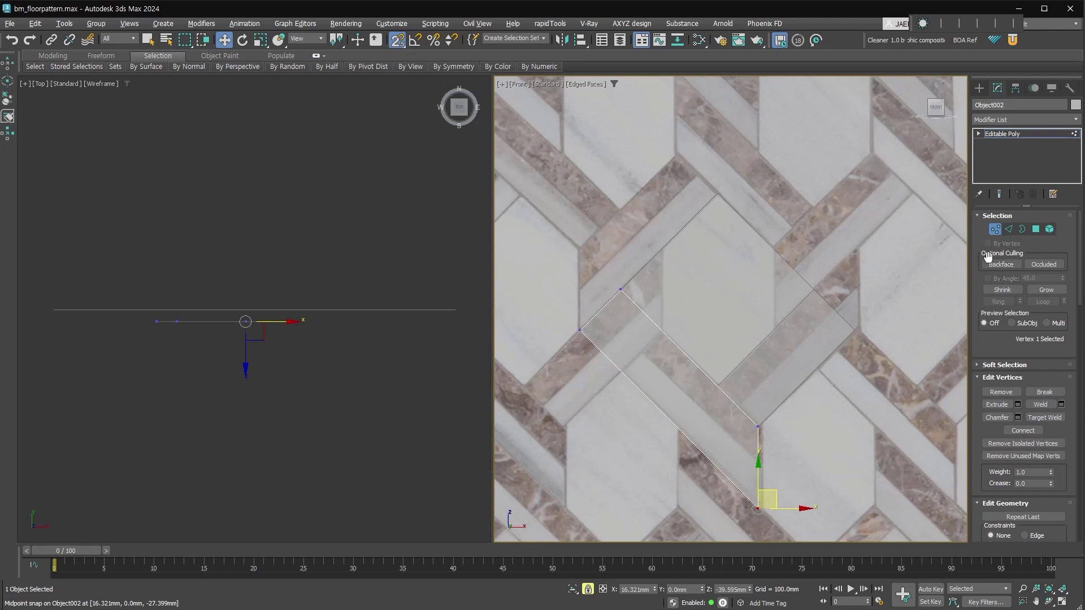
pyautogui.click(995, 229)
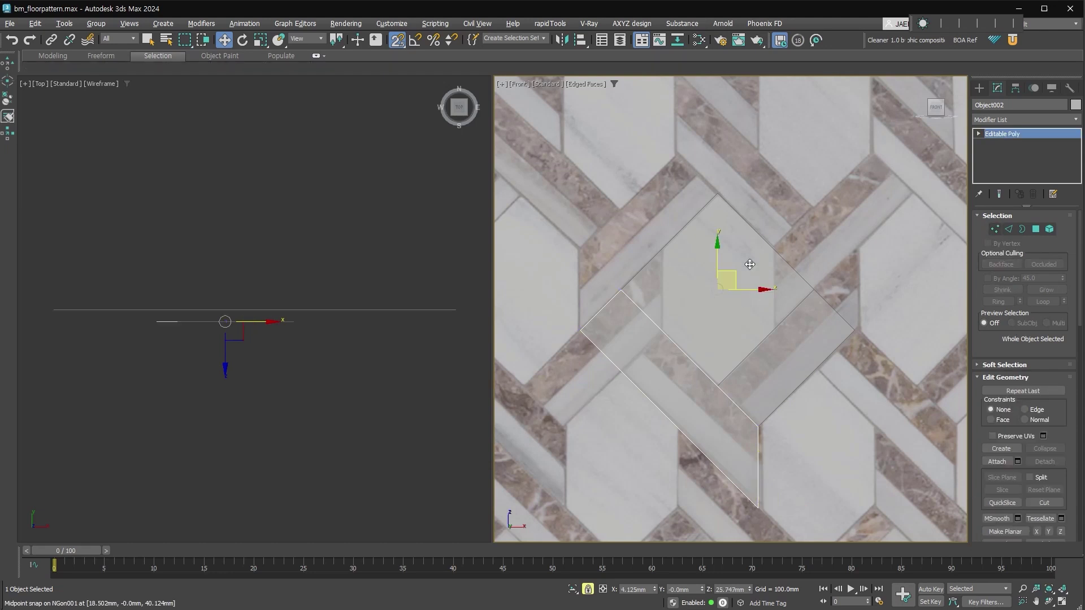
# - Make two copies of the strip rotated in 90° angle-snapped steps around the hexagon
pyautogui.rightClick(716, 263)
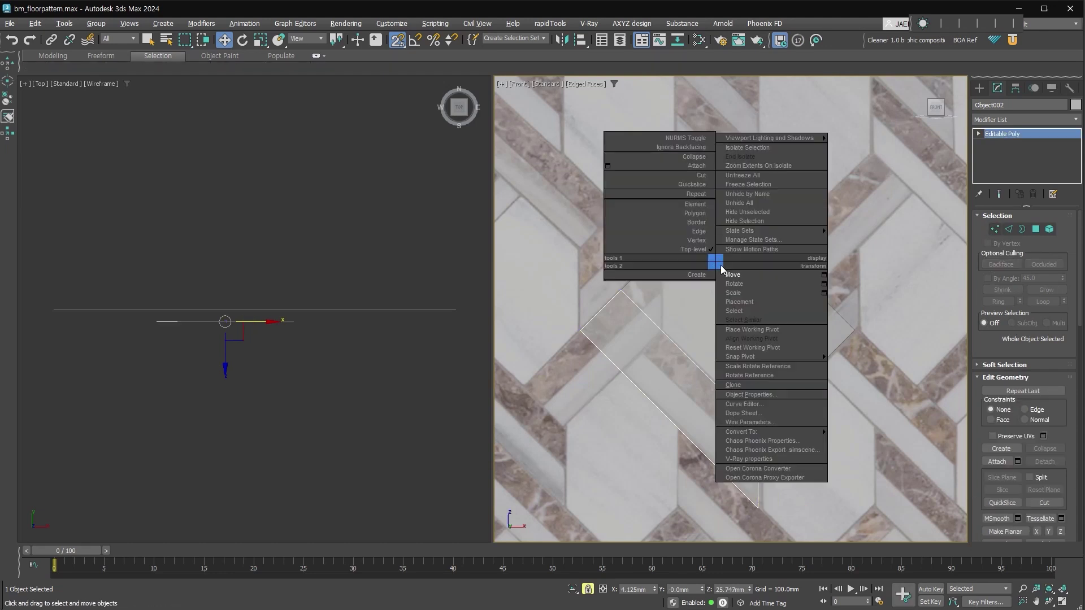
pyautogui.click(735, 284)
pyautogui.press('a')
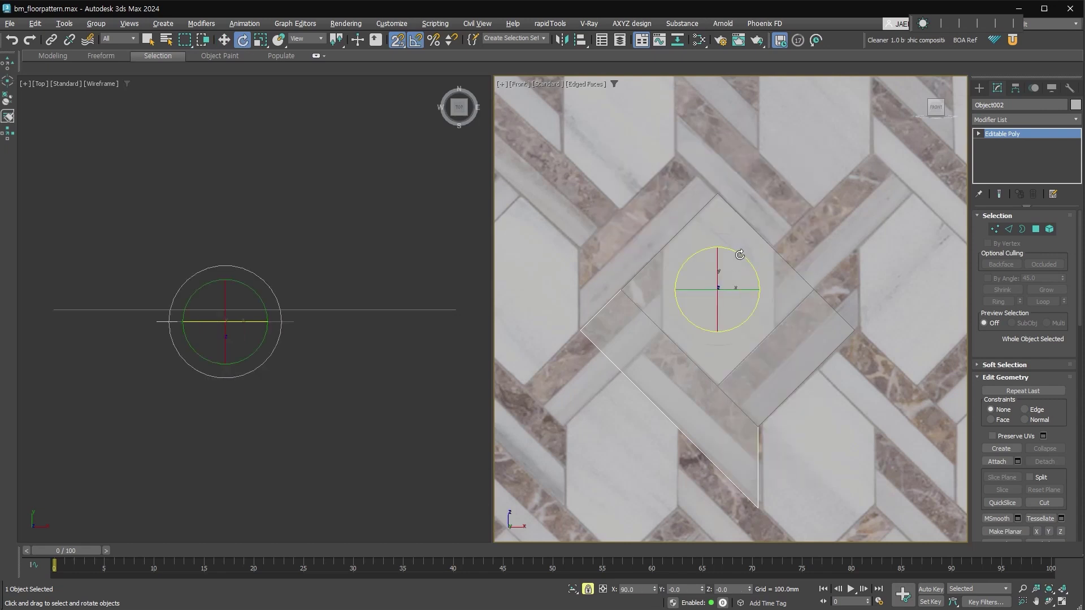
pyautogui.keyDown('shift'); pyautogui.moveTo(745, 256); pyautogui.dragTo(694, 236); pyautogui.keyUp('shift')
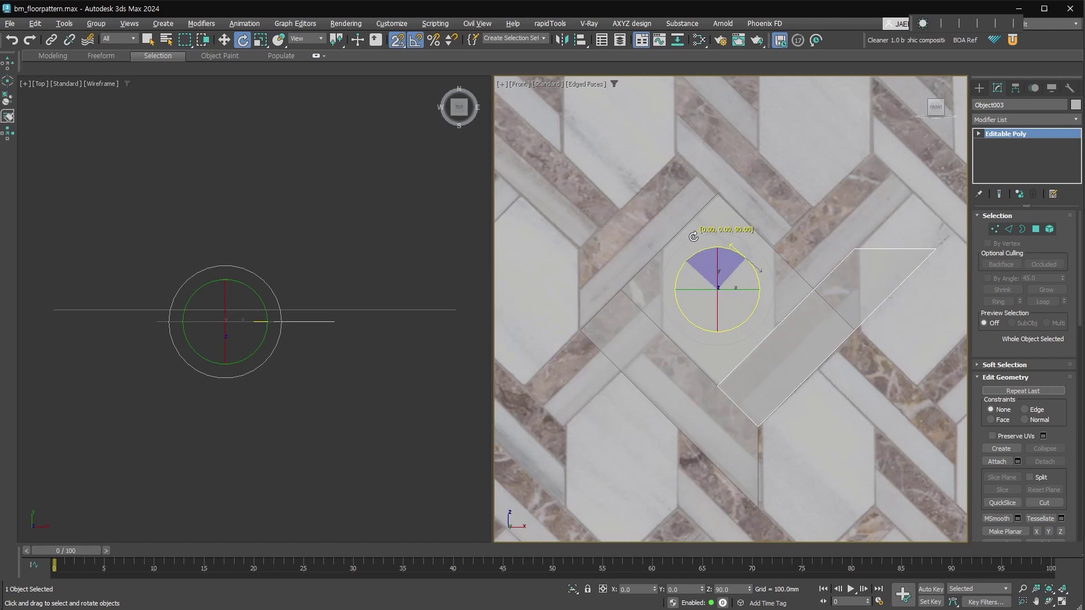
pyautogui.keyDown('shift'); pyautogui.moveTo(694, 236); pyautogui.dragTo(694, 236); pyautogui.keyUp('shift')
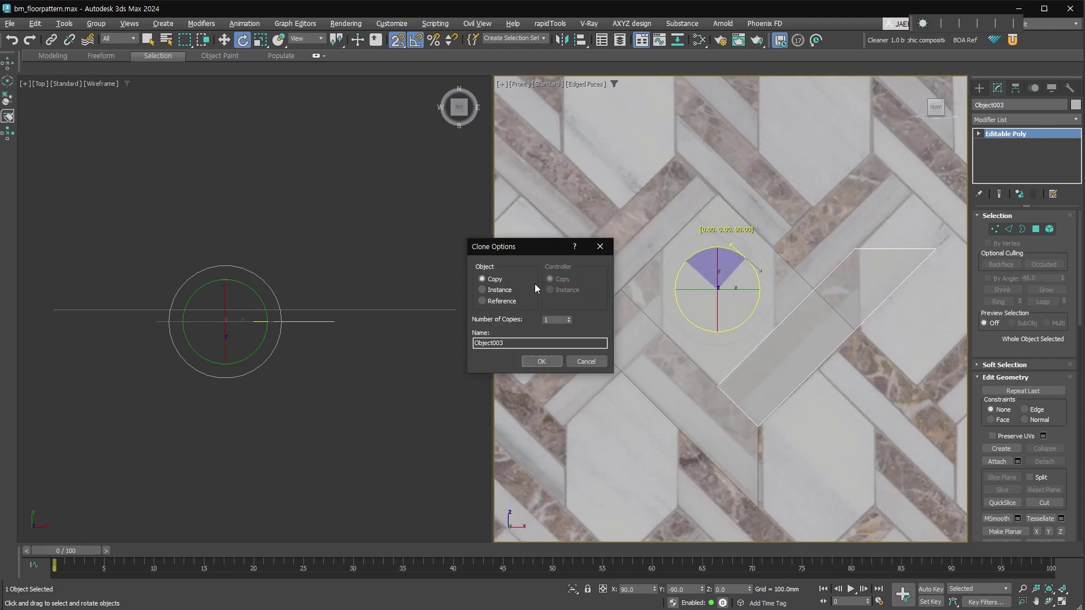
pyautogui.click(569, 317)
pyautogui.click(547, 361)
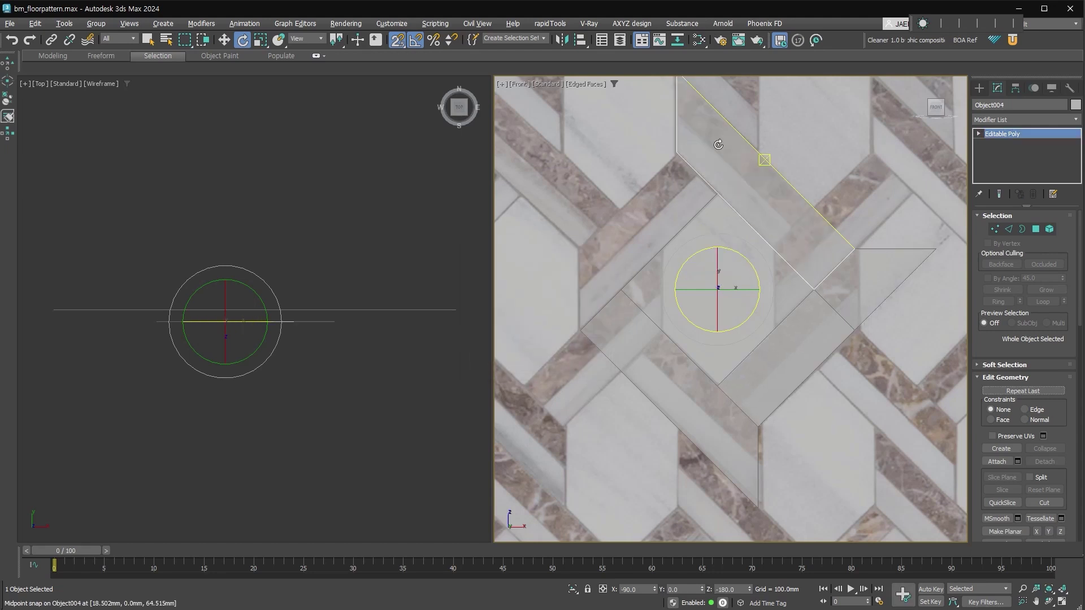
# - Slide Object003's outer corner vertex along its edge to the seam using Edge constraint
pyautogui.click(939, 250)
pyautogui.click(995, 229)
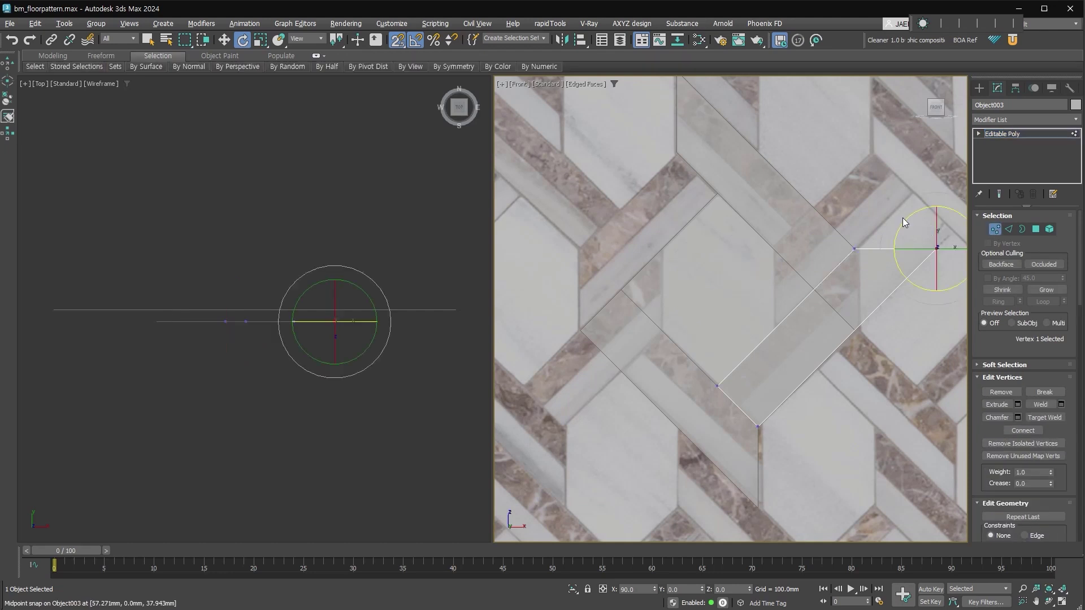
pyautogui.click(936, 249)
pyautogui.press('w')
pyautogui.scroll(-2, 1018, 448)
pyautogui.scroll(-2, 1019, 448)
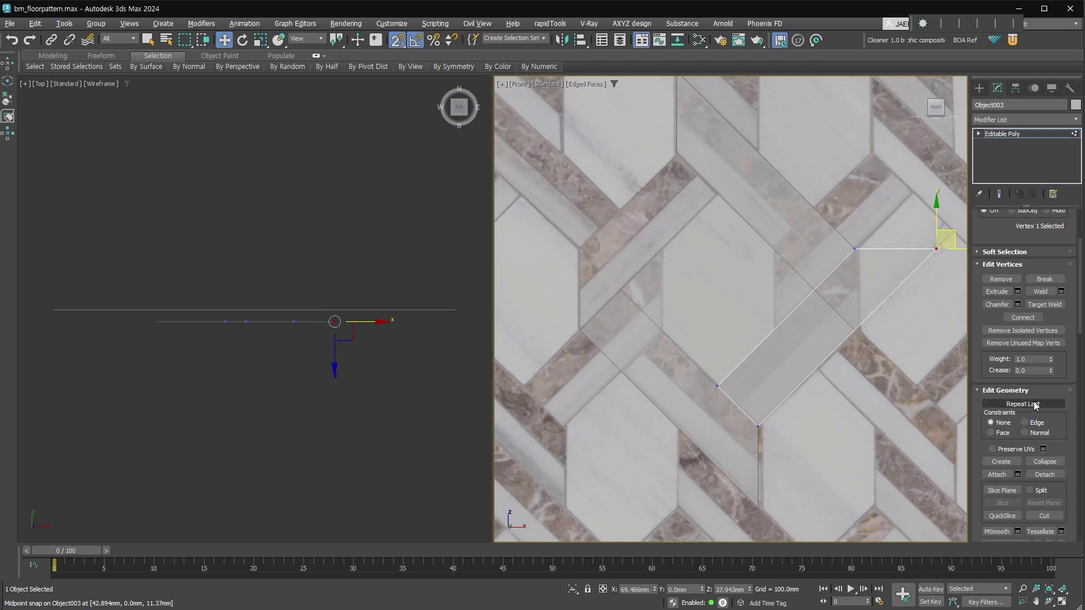
pyautogui.click(1036, 423)
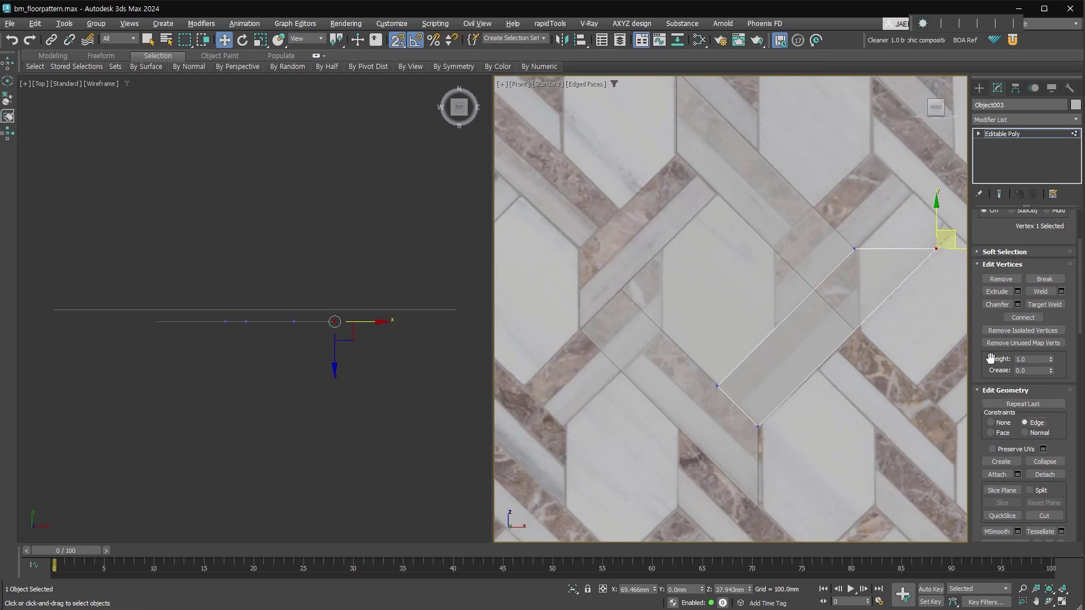
pyautogui.moveTo(942, 239); pyautogui.dragTo(893, 238, button='middle')
pyautogui.moveTo(887, 249)
pyautogui.mouseDown()
pyautogui.moveTo(837, 305)
pyautogui.moveTo(808, 249)
pyautogui.moveTo(806, 330)
pyautogui.mouseUp()
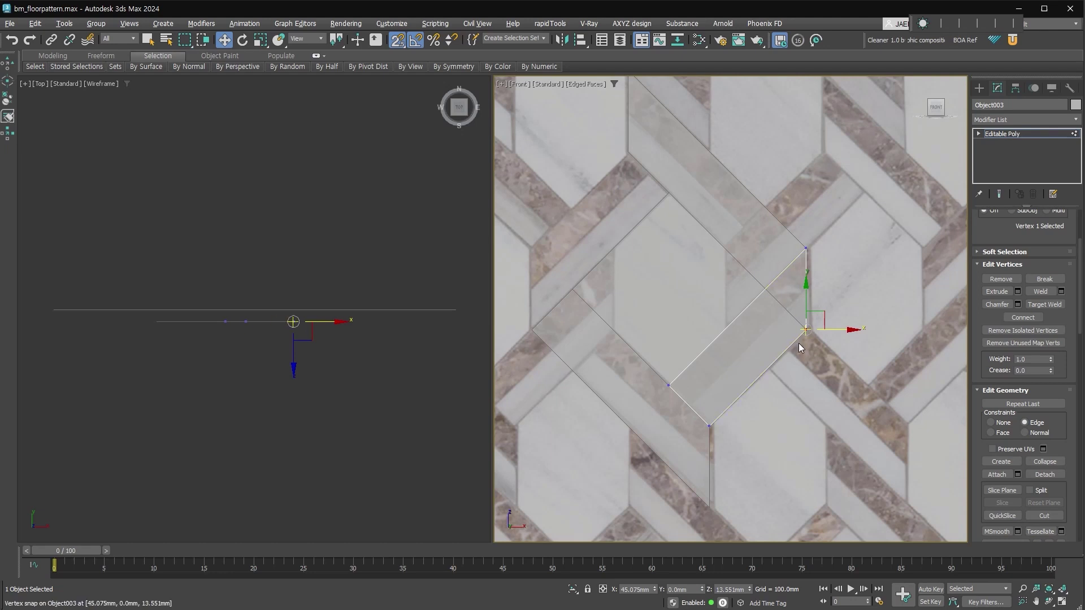
pyautogui.moveTo(798, 343); pyautogui.dragTo(849, 349, button='middle')
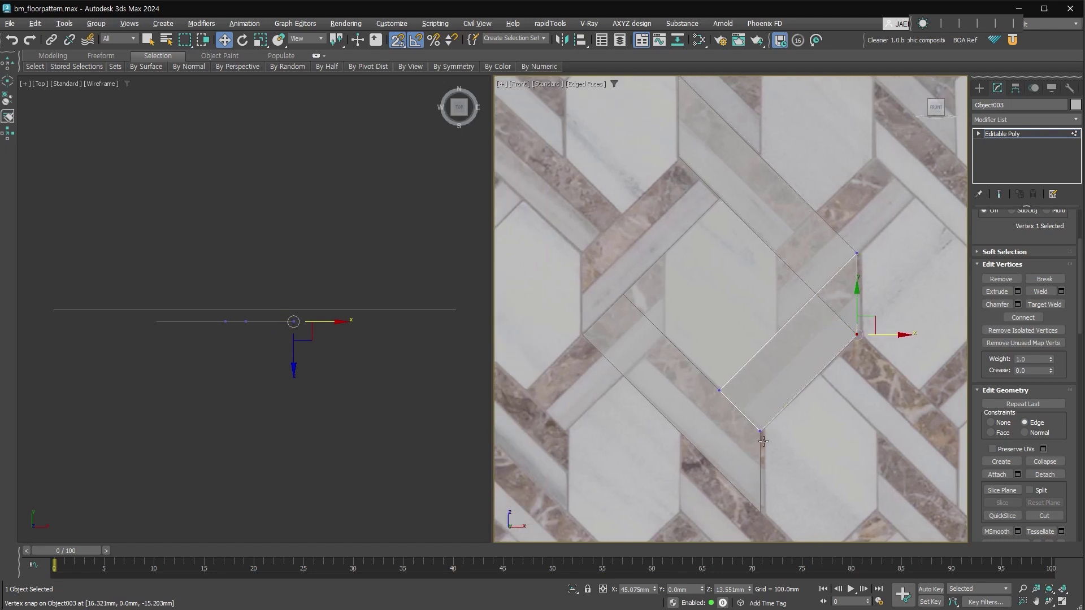
# - Review the strip copies and select the upper-left copy, Object004
pyautogui.click(844, 355)
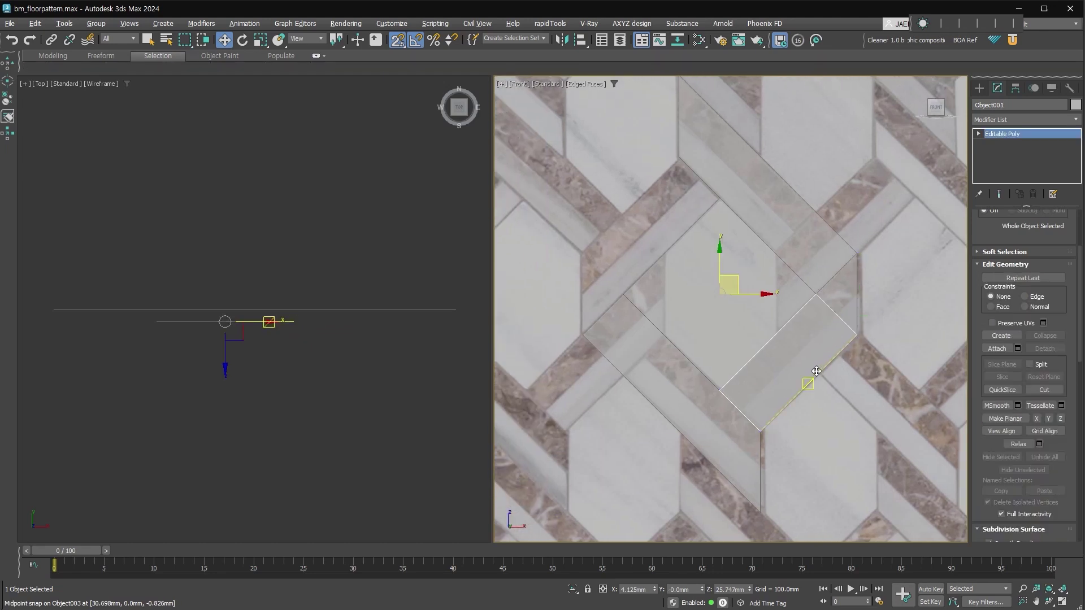
pyautogui.click(838, 331)
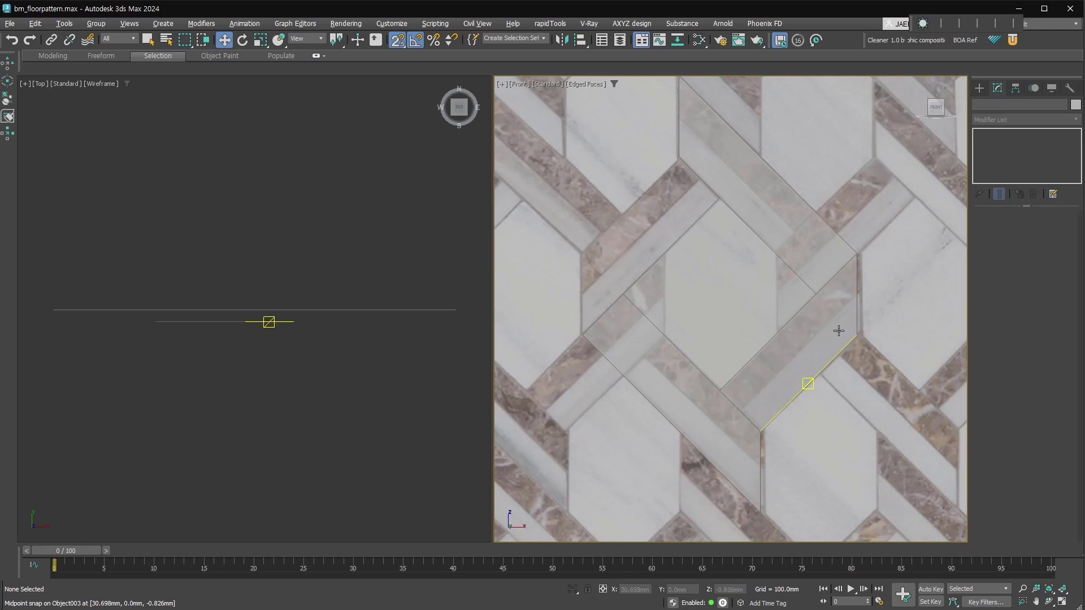
pyautogui.click(843, 324)
pyautogui.moveTo(844, 324); pyautogui.dragTo(769, 315, button='middle')
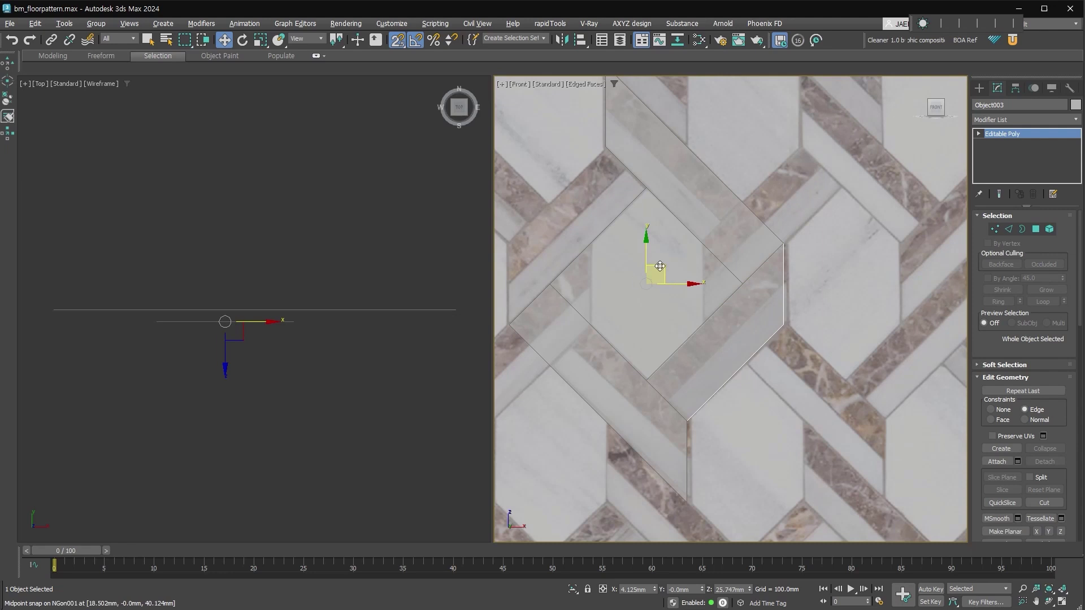
pyautogui.click(722, 174)
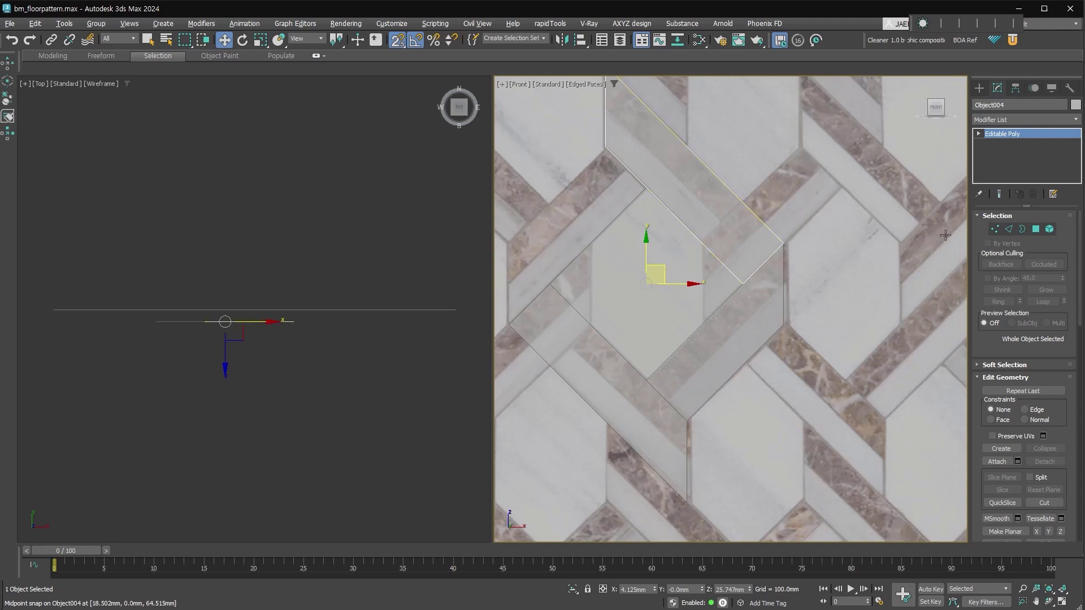
# - Lock the upper-left copy's two end vertices and move them up-left to stop at the crossing strip
pyautogui.click(995, 229)
pyautogui.rightClick(690, 286)
pyautogui.click(707, 301)
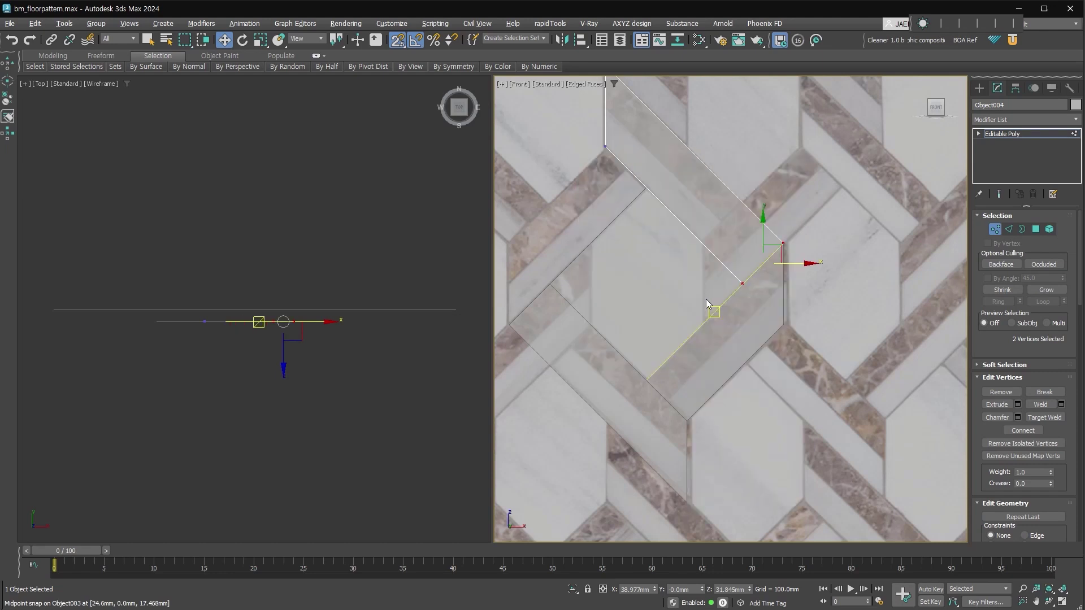
pyautogui.press('space')
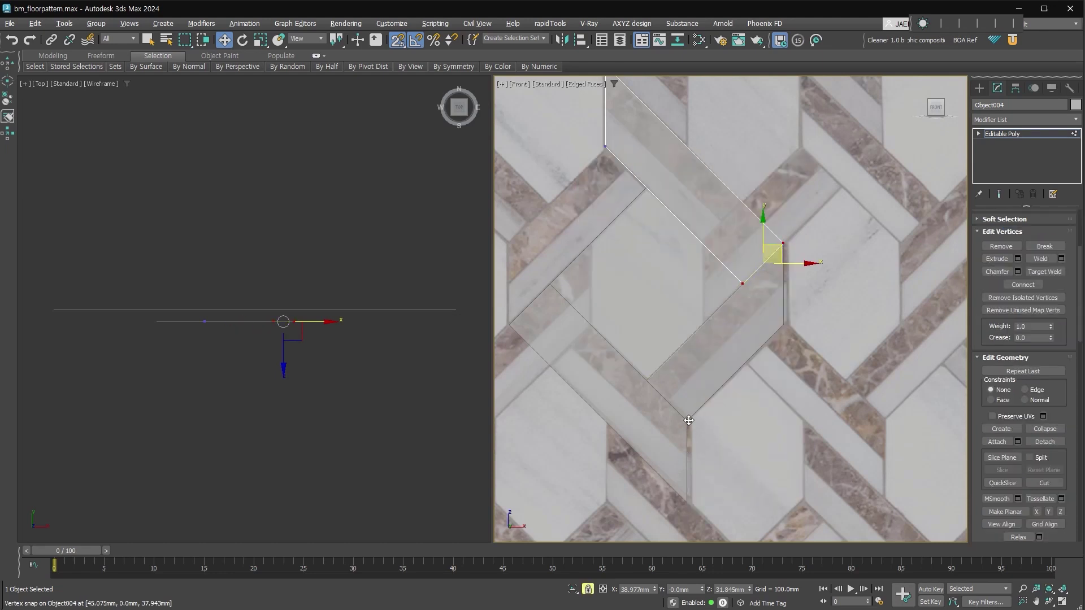
pyautogui.moveTo(689, 420); pyautogui.dragTo(652, 383)
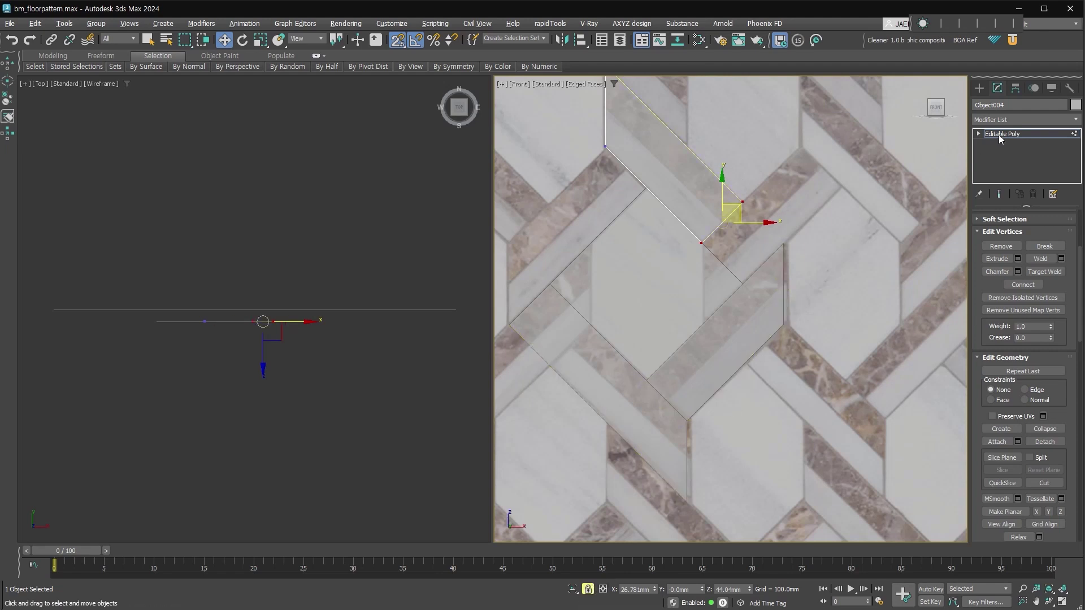
pyautogui.click(998, 134)
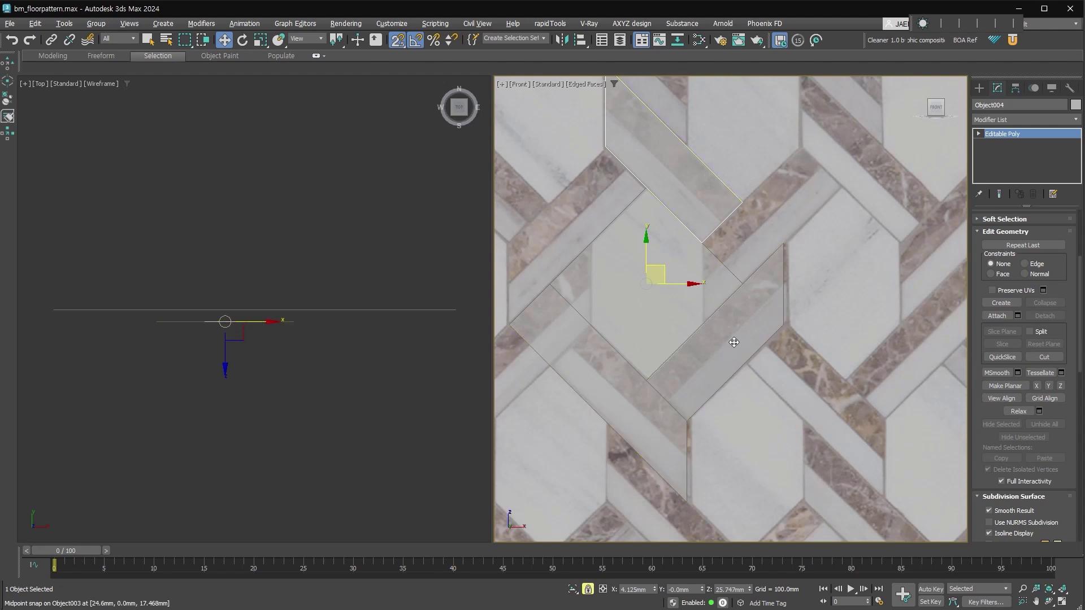
pyautogui.click(743, 322)
# - Clone Object003, mirror the copy Object005 on XY, and snap it onto the hexagon's upper-right side
pyautogui.press('s')
pyautogui.keyDown('shift'); pyautogui.moveTo(664, 271); pyautogui.dragTo(696, 252); pyautogui.keyUp('shift')
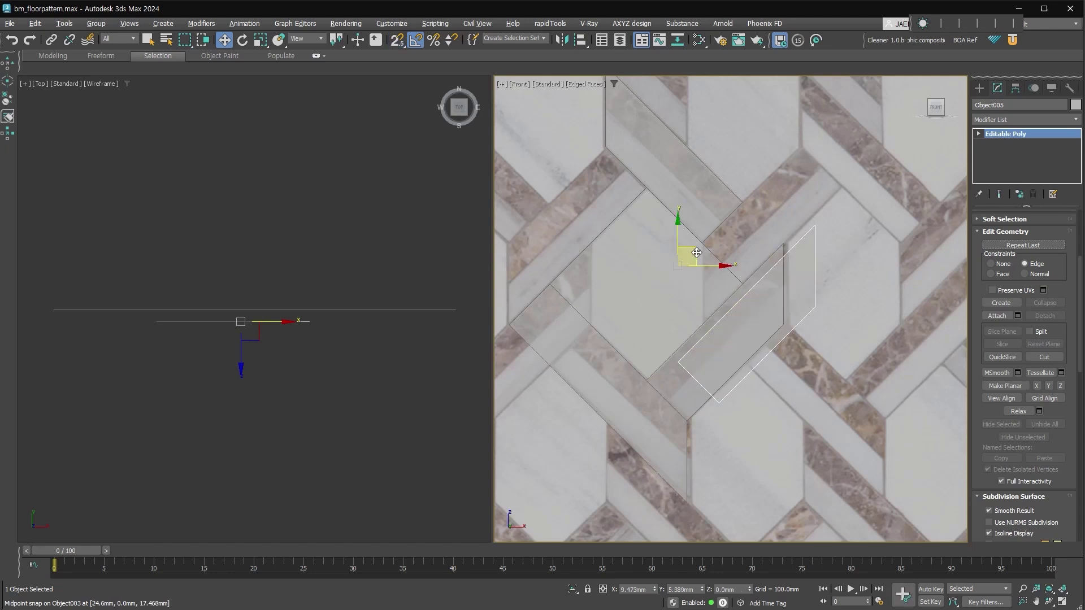
pyautogui.press('Return')
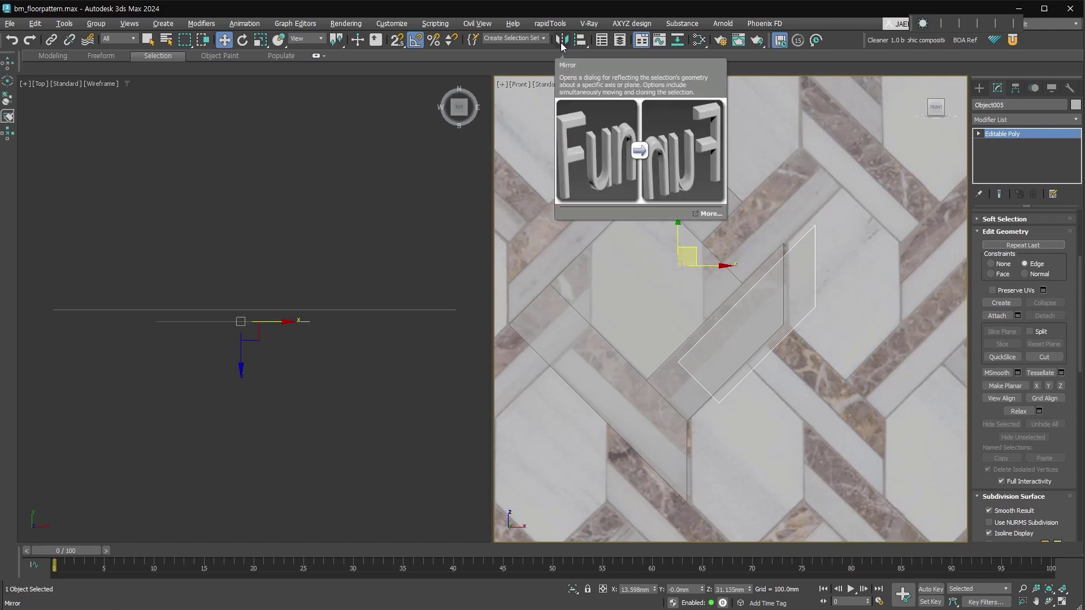
pyautogui.click(562, 40)
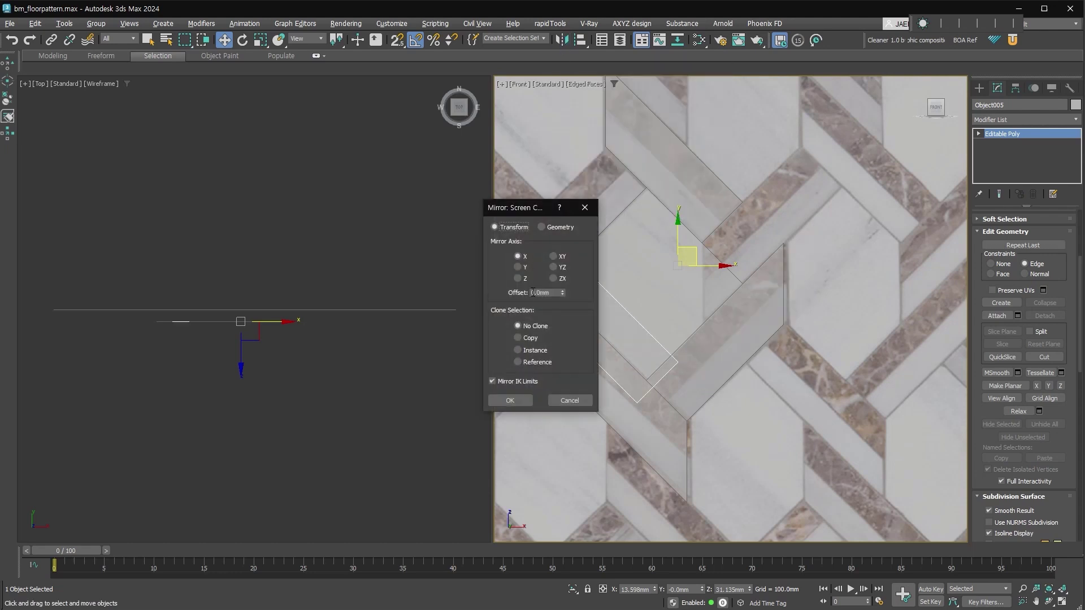
pyautogui.click(562, 260)
pyautogui.moveTo(531, 208); pyautogui.dragTo(410, 204)
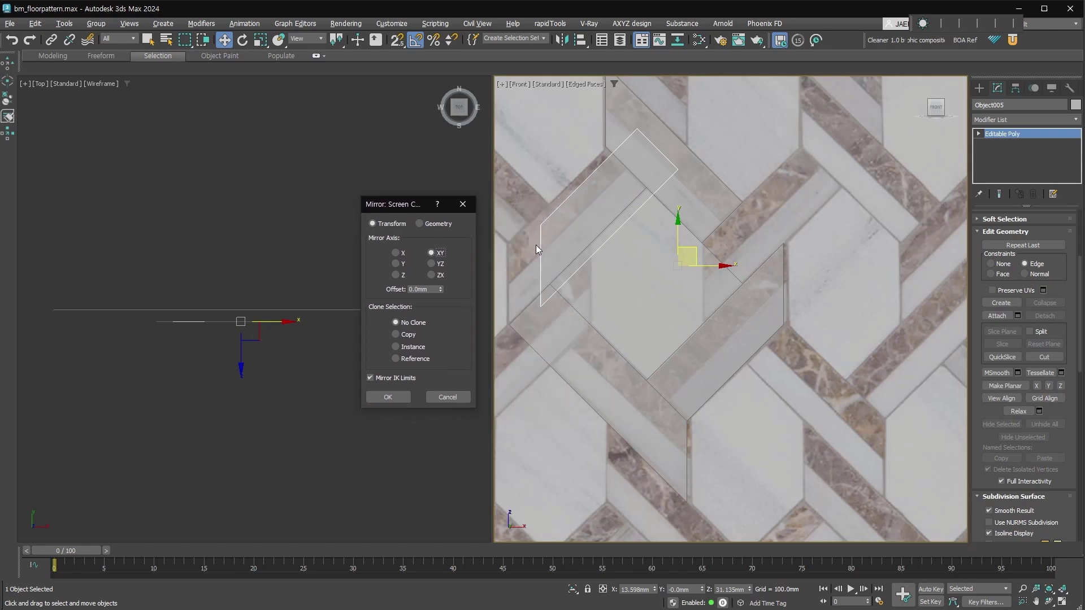
pyautogui.click(395, 396)
pyautogui.press('s')
pyautogui.moveTo(541, 225)
pyautogui.mouseDown()
pyautogui.moveTo(732, 240)
pyautogui.moveTo(707, 240)
pyautogui.mouseUp()
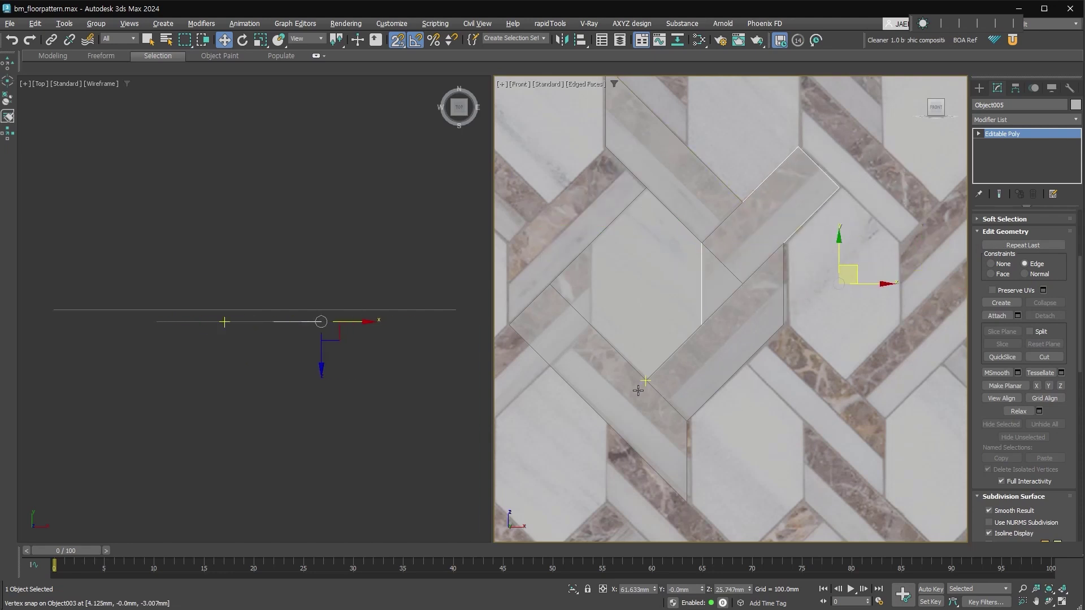
pyautogui.click(662, 299)
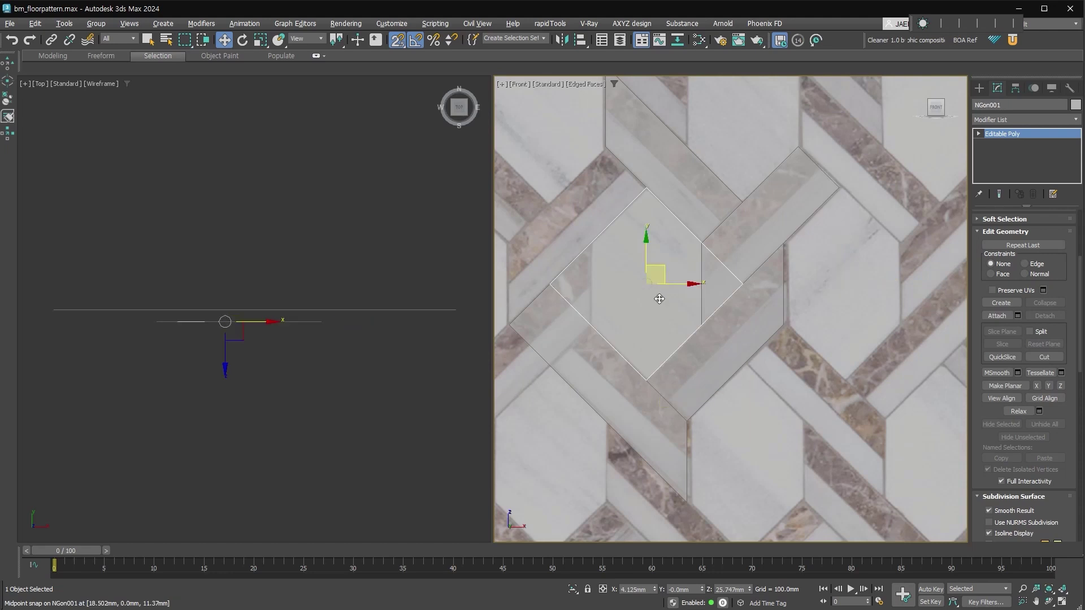
# - Chamfer the diamond's right corner vertex and snap the upper new vertex down onto the strip edge
pyautogui.click(978, 134)
pyautogui.click(1000, 143)
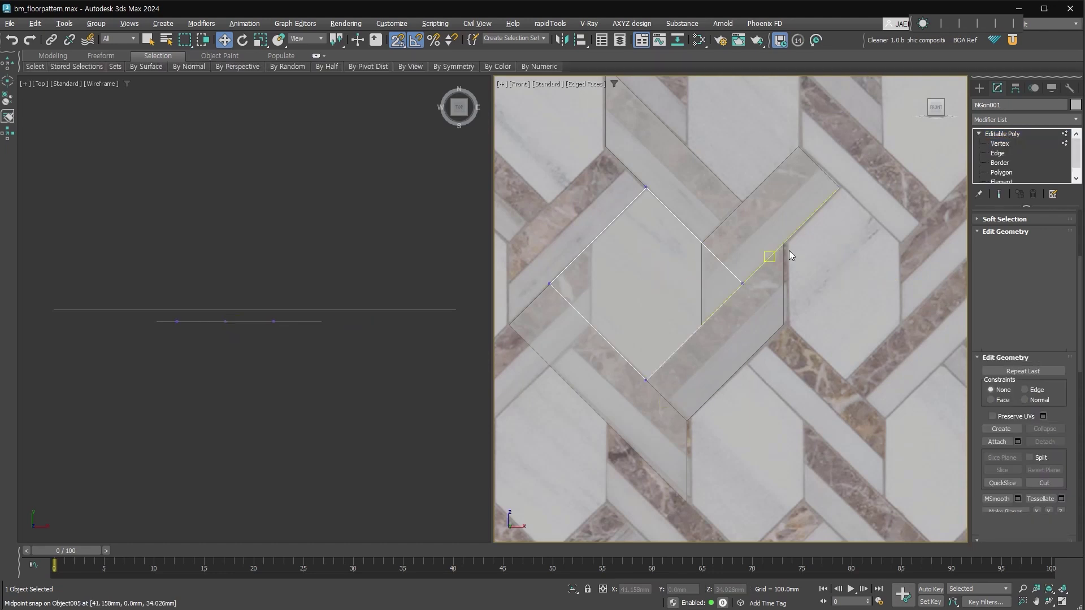
pyautogui.moveTo(548, 317); pyautogui.dragTo(524, 315)
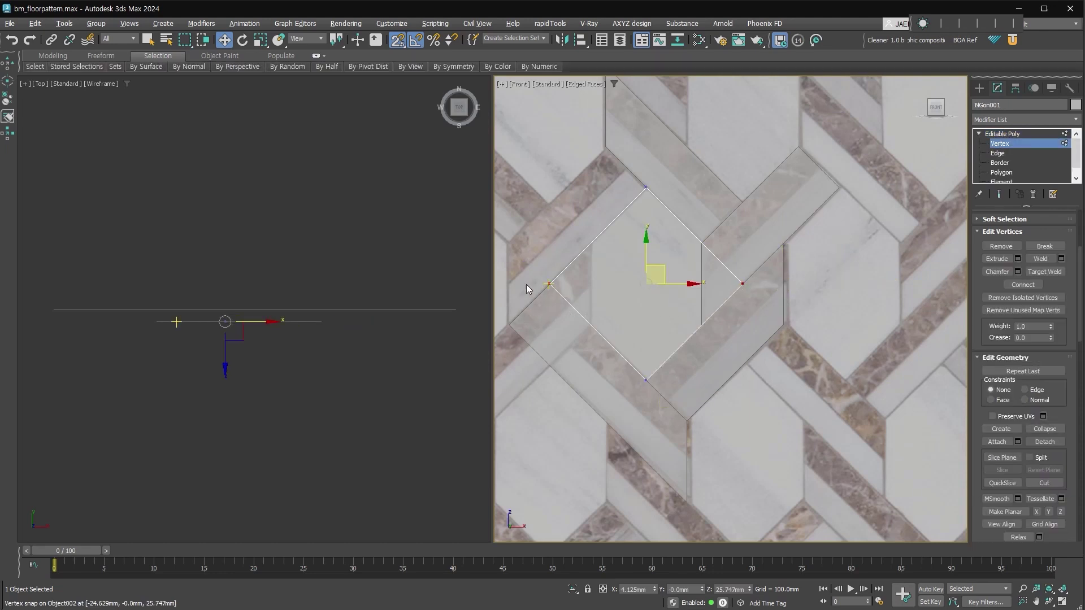
pyautogui.click(740, 281)
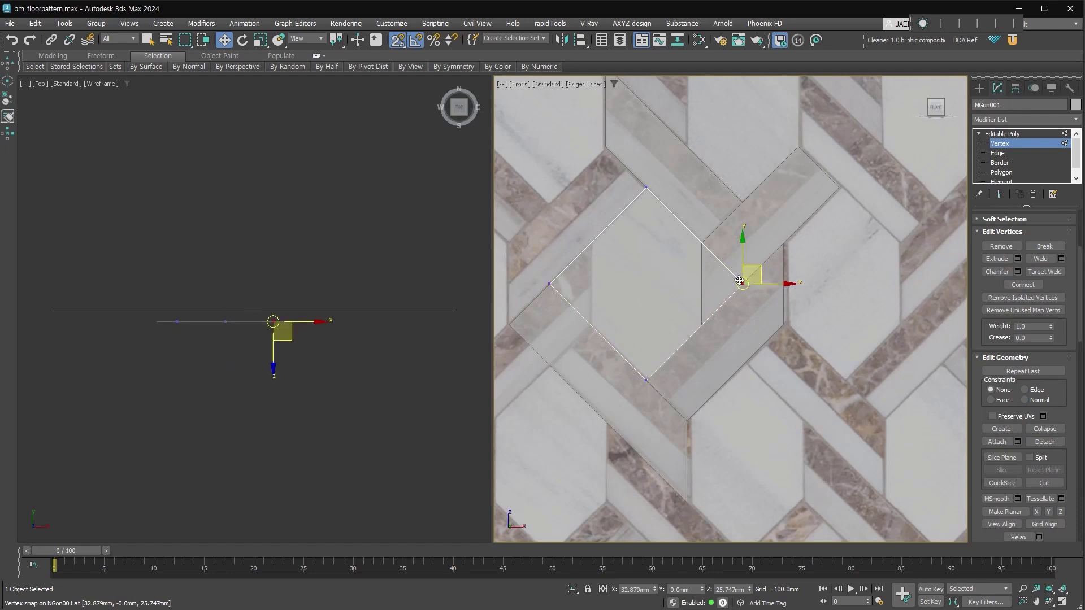
pyautogui.rightClick(736, 277)
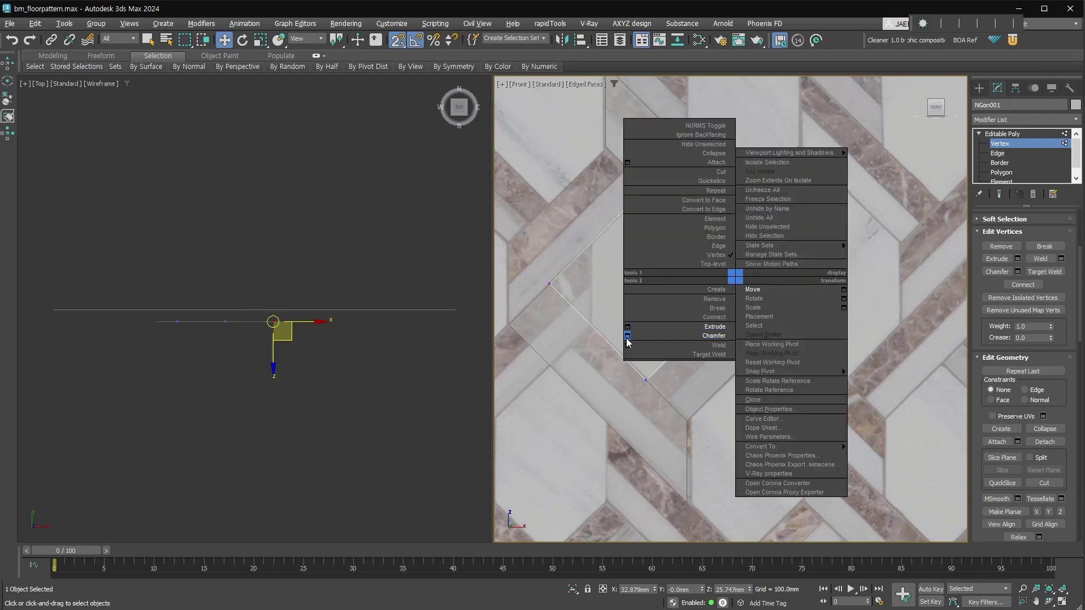
pyautogui.click(628, 336)
pyautogui.moveTo(792, 317); pyautogui.dragTo(799, 272)
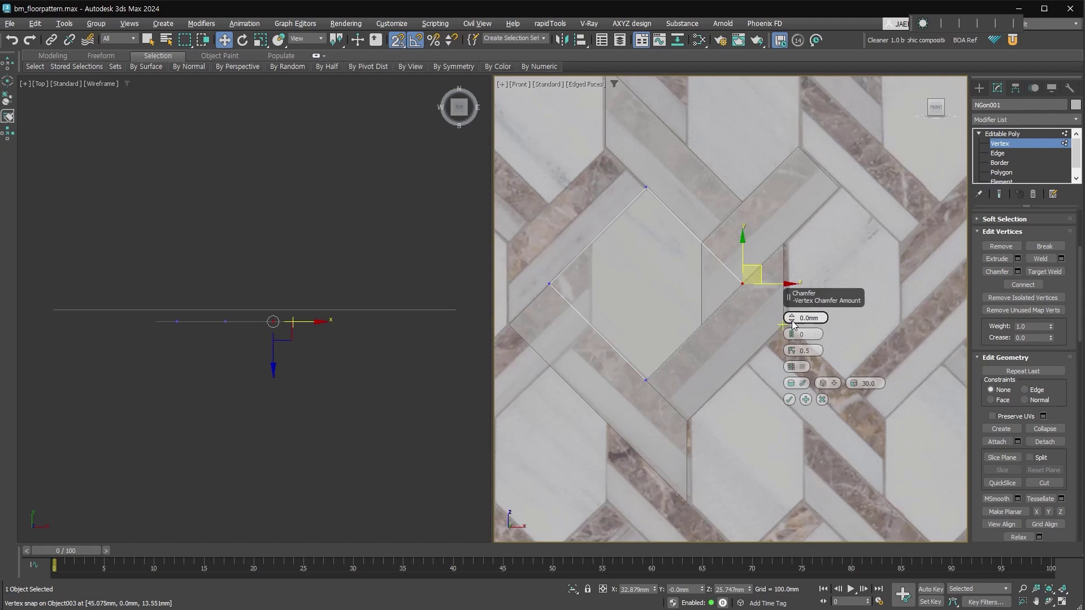
pyautogui.click(790, 400)
pyautogui.click(709, 250)
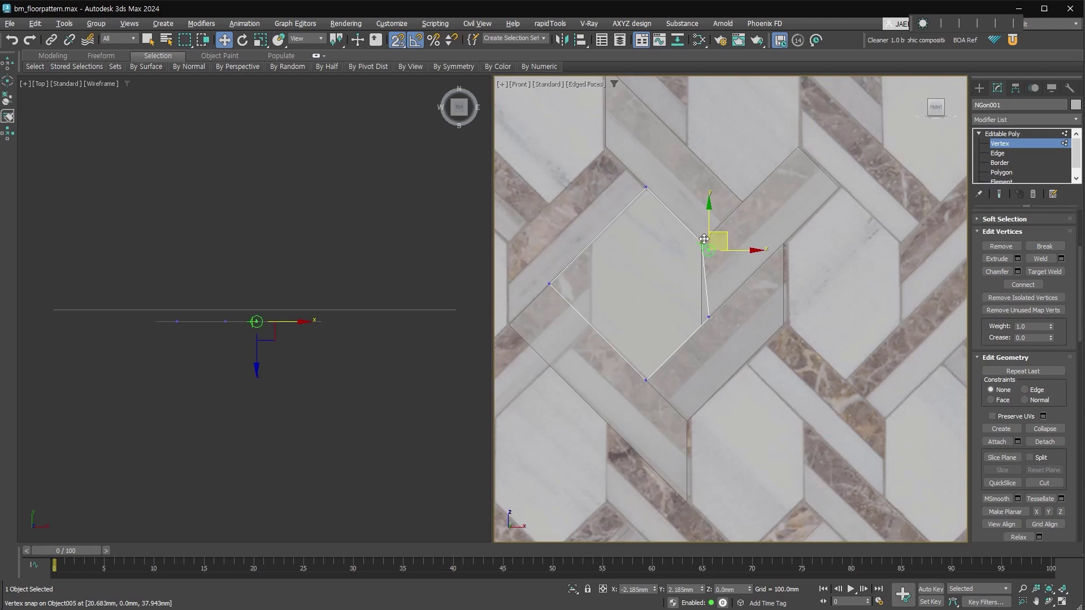
pyautogui.moveTo(709, 251); pyautogui.dragTo(702, 324)
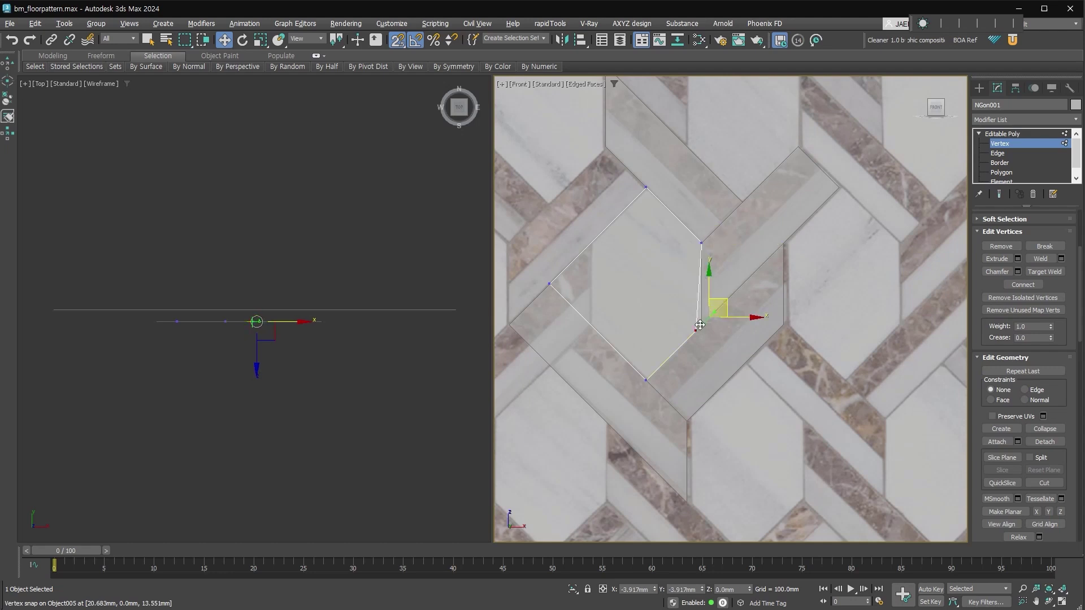
# - Add and collapse a Symmetry modifier, then remove the centre seam edge
pyautogui.click(1009, 143)
pyautogui.hotkey('alt', 's')
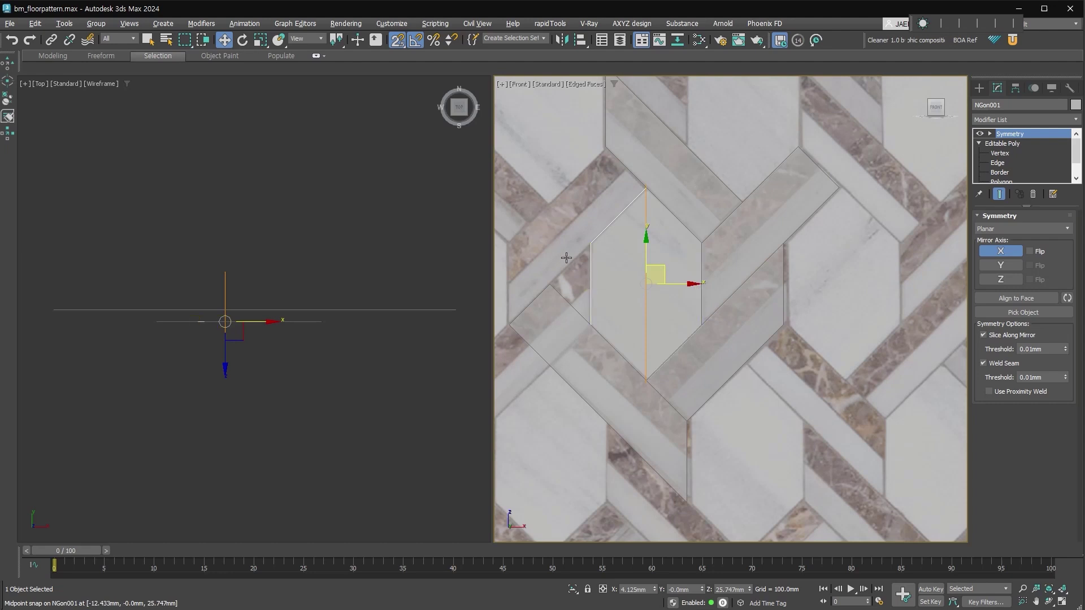
pyautogui.hotkey('alt', 'c')
pyautogui.click(1008, 230)
pyautogui.scroll(-1, 996, 419)
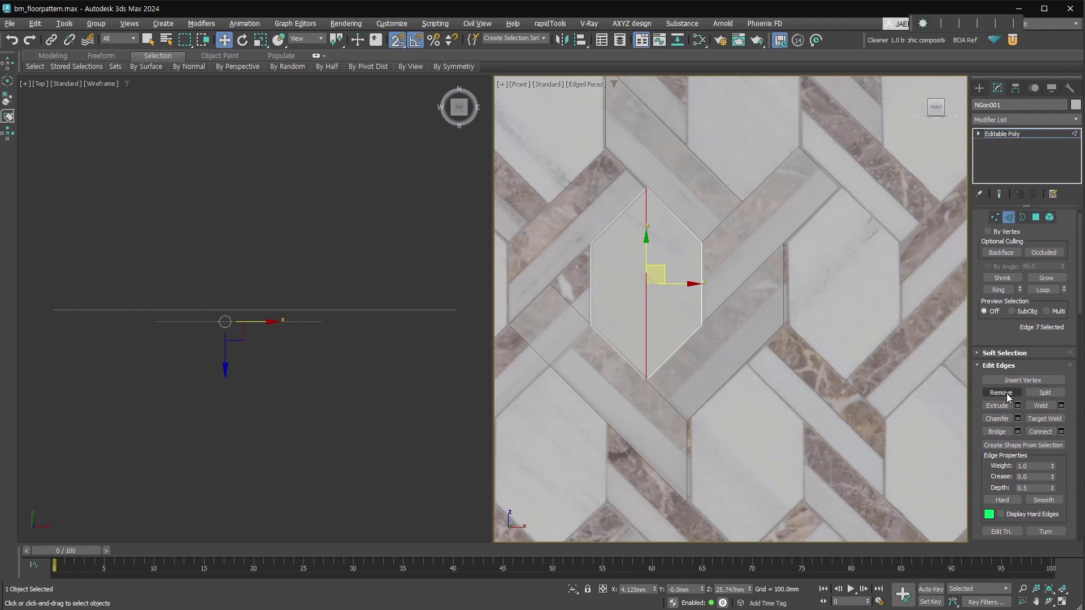
pyautogui.click(1009, 217)
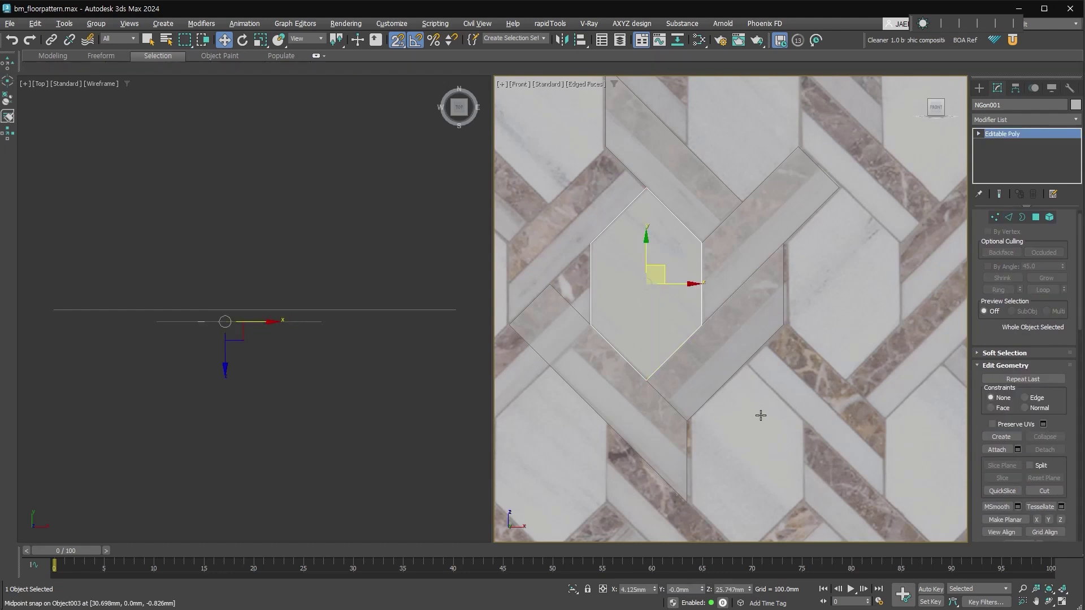
# - Clone the hexagon to the lower-right tile position and delete the reference plane
pyautogui.keyDown('shift'); pyautogui.moveTo(592, 242); pyautogui.dragTo(687, 421); pyautogui.keyUp('shift')
pyautogui.click(542, 362)
pyautogui.scroll(-2, 782, 329)
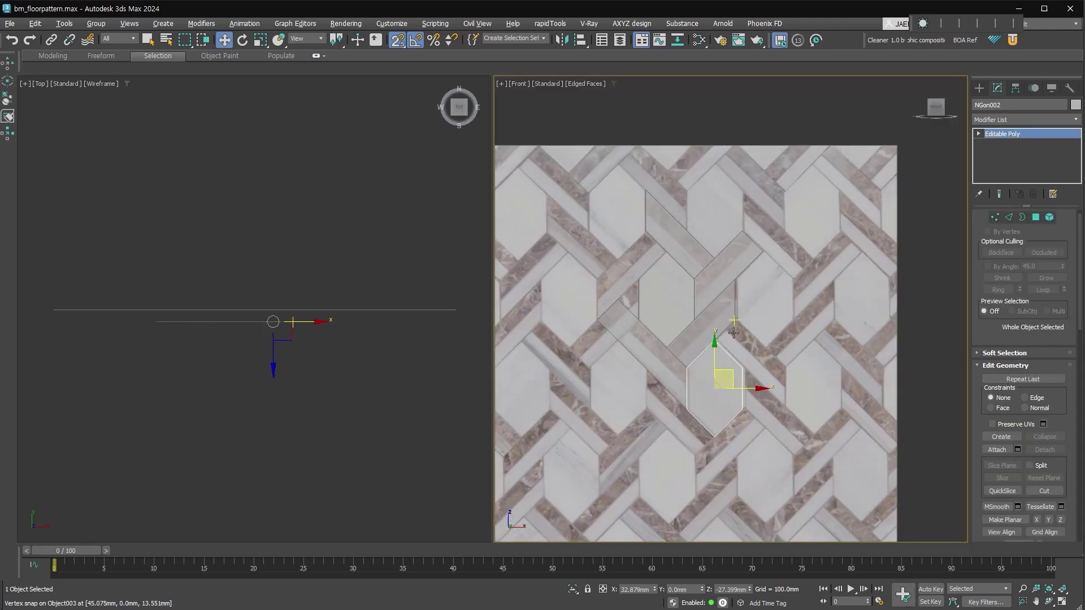
pyautogui.click(783, 329)
pyautogui.press('Delete')
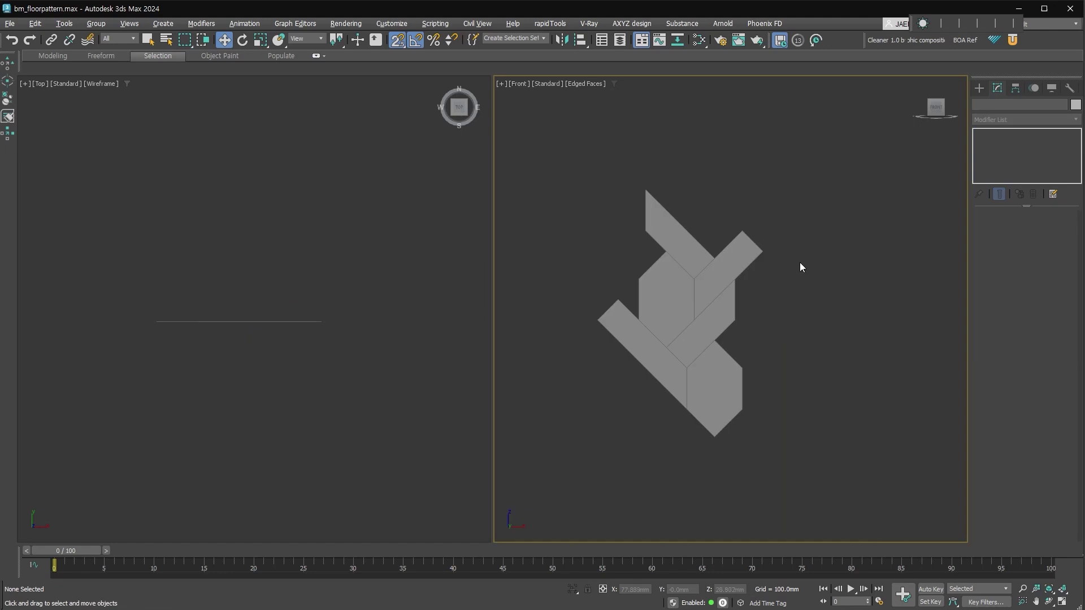
# - Quick Attach all six tile pieces into a single Editable Poly object
pyautogui.moveTo(820, 153)
pyautogui.mouseDown()
pyautogui.moveTo(598, 414)
pyautogui.moveTo(579, 480)
pyautogui.mouseUp()
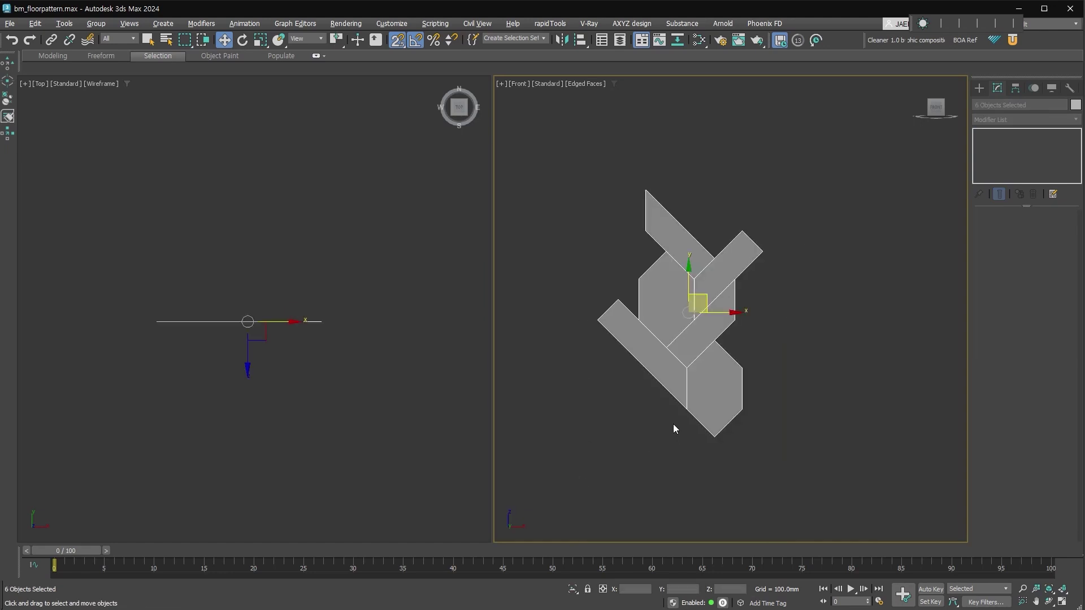
pyautogui.hotkey('ctrl', 'a')
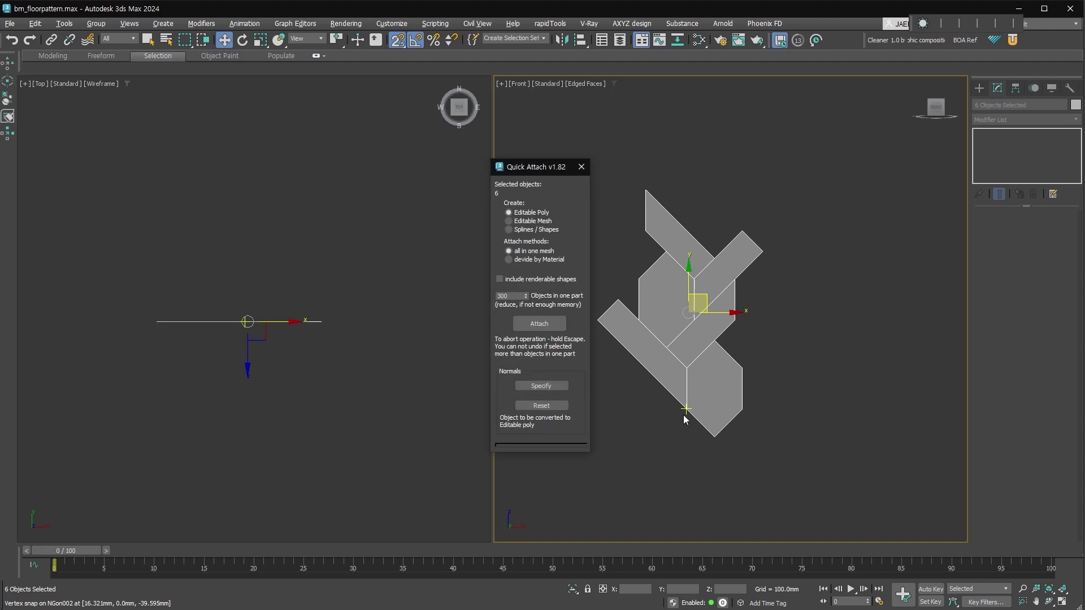
pyautogui.click(554, 325)
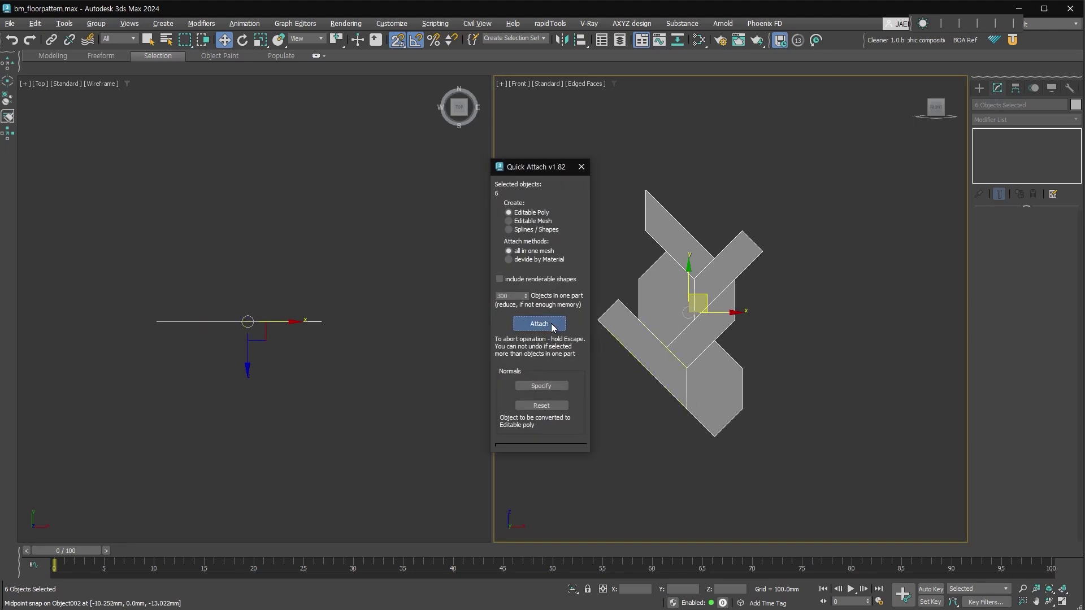
pyautogui.click(559, 330)
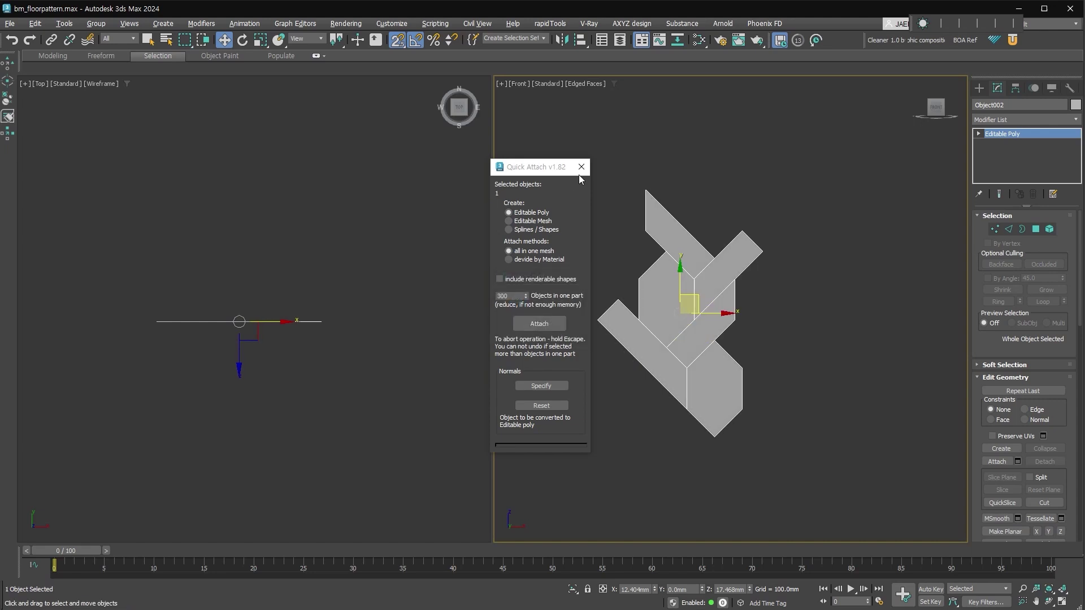
pyautogui.click(581, 167)
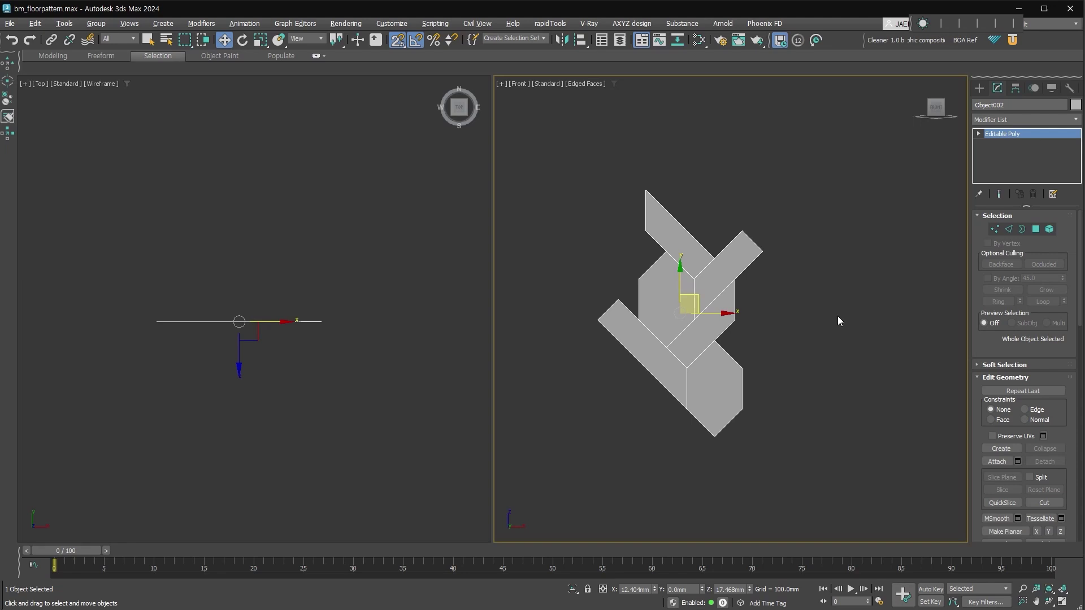
pyautogui.scroll(3, 628, 301)
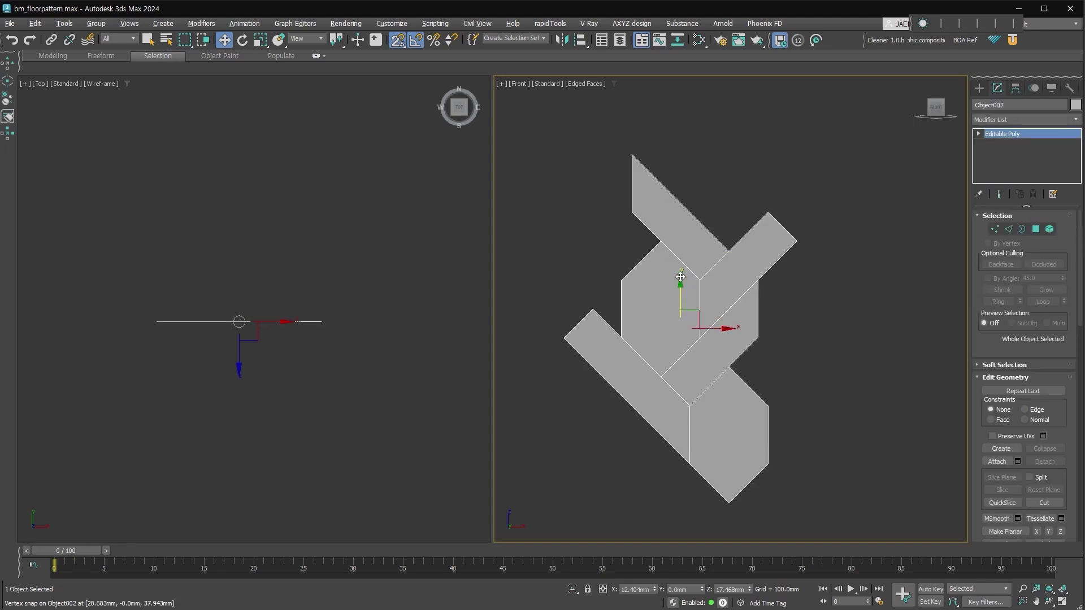
# - Ring the strip end edges and connect a lengthwise centre line through each strip
pyautogui.click(1009, 229)
pyautogui.click(799, 220)
pyautogui.press('s')
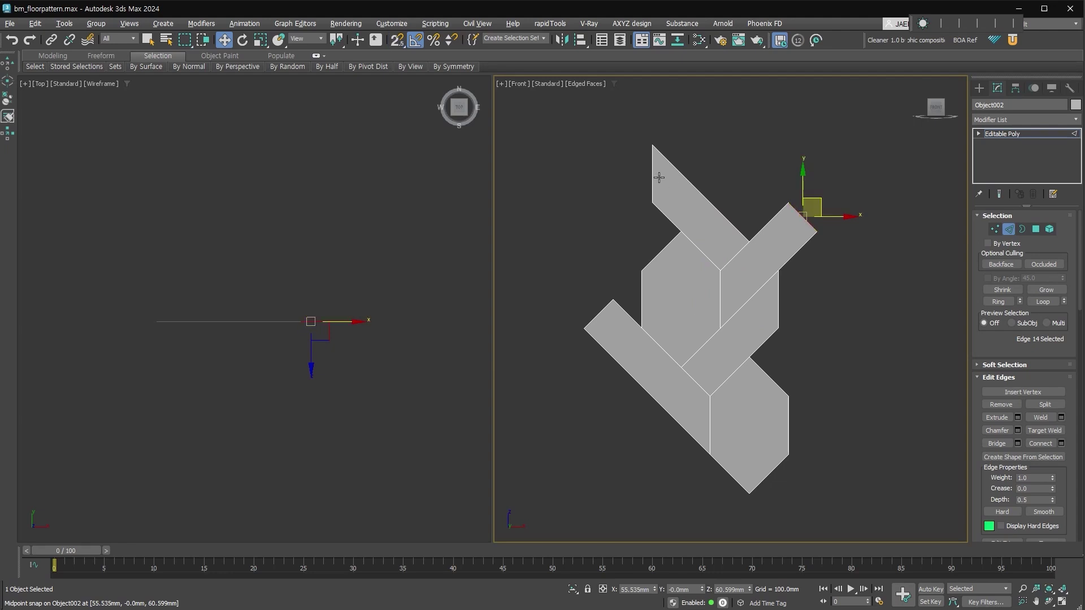
pyautogui.keyDown('ctrl'); pyautogui.click(654, 172); pyautogui.keyUp('ctrl')
pyautogui.keyDown('ctrl'); pyautogui.click(600, 313); pyautogui.keyUp('ctrl')
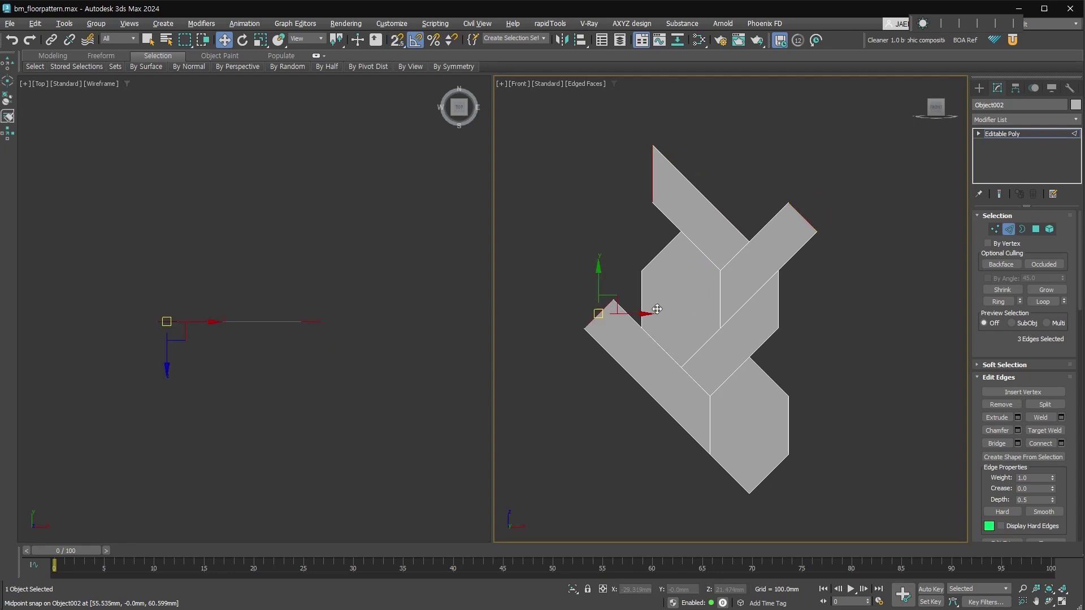
pyautogui.keyDown('ctrl'); pyautogui.click(779, 308); pyautogui.keyUp('ctrl')
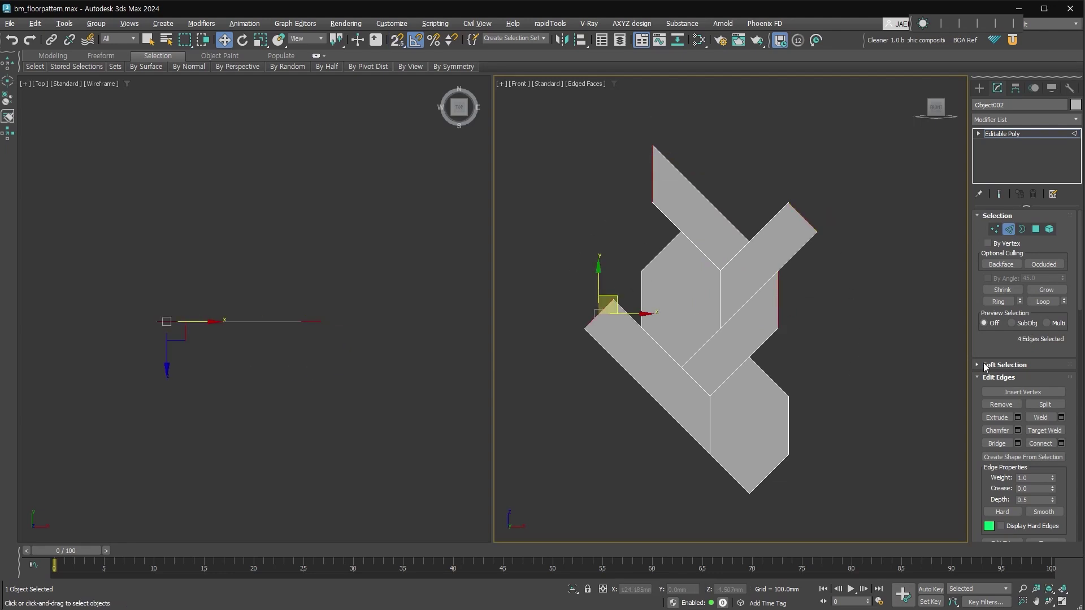
pyautogui.click(1002, 303)
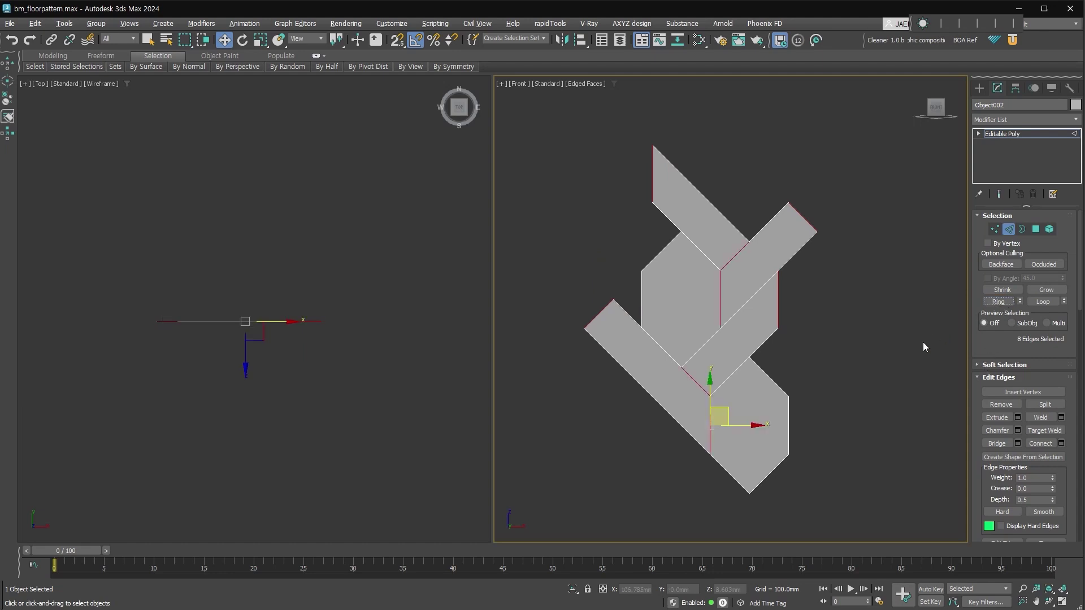
pyautogui.hotkey('ctrl', 'shift', 'e')
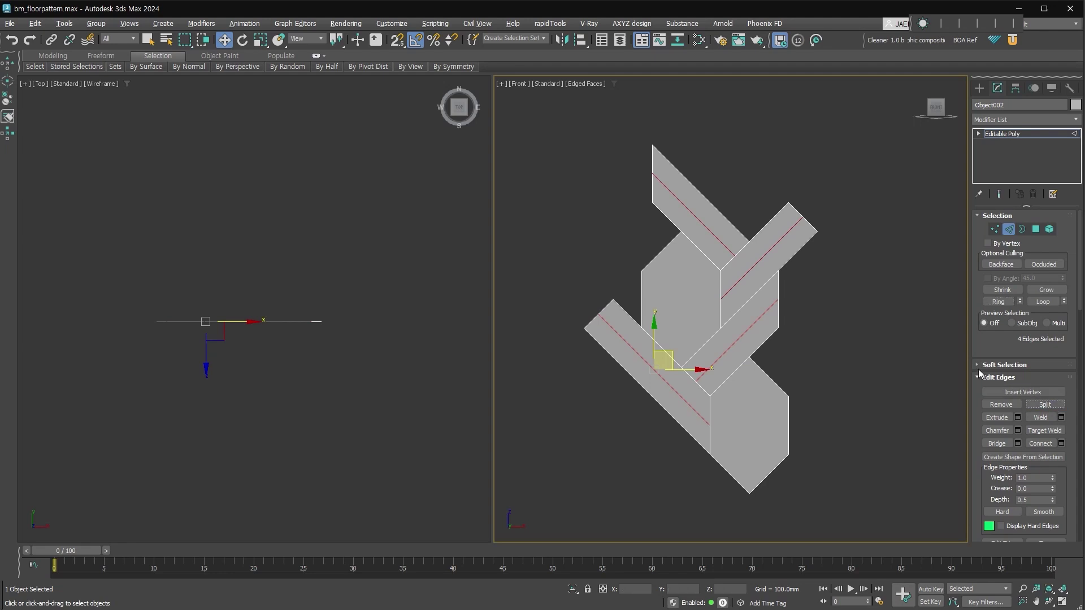
pyautogui.hotkey('ctrl', 'd')
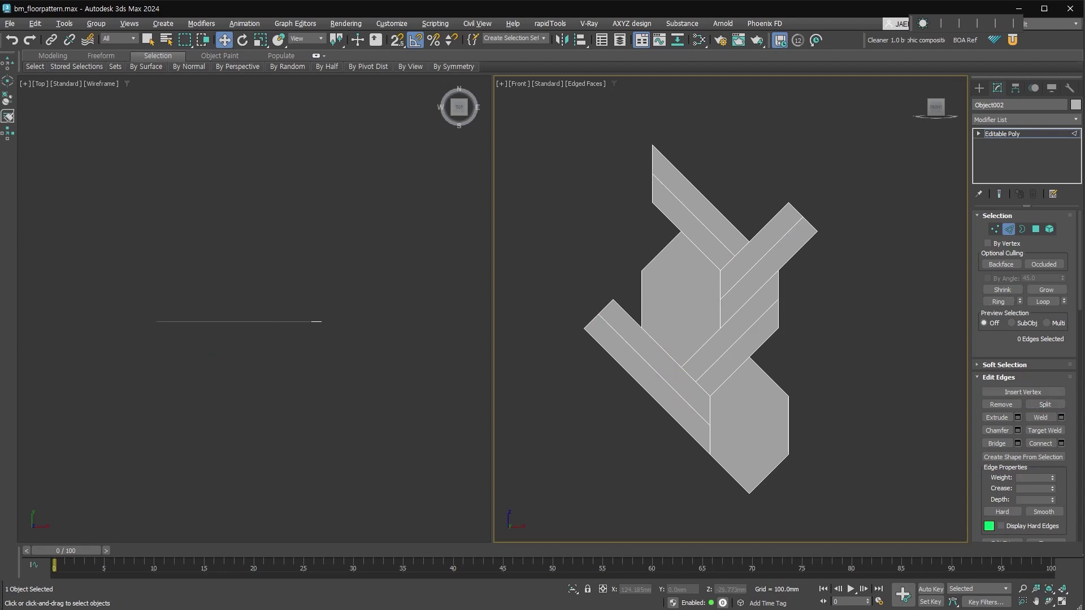
# - Select one set of strip halves and give them material ID 2
pyautogui.click(1036, 229)
pyautogui.click(682, 300)
pyautogui.keyDown('ctrl'); pyautogui.click(748, 436); pyautogui.keyUp('ctrl')
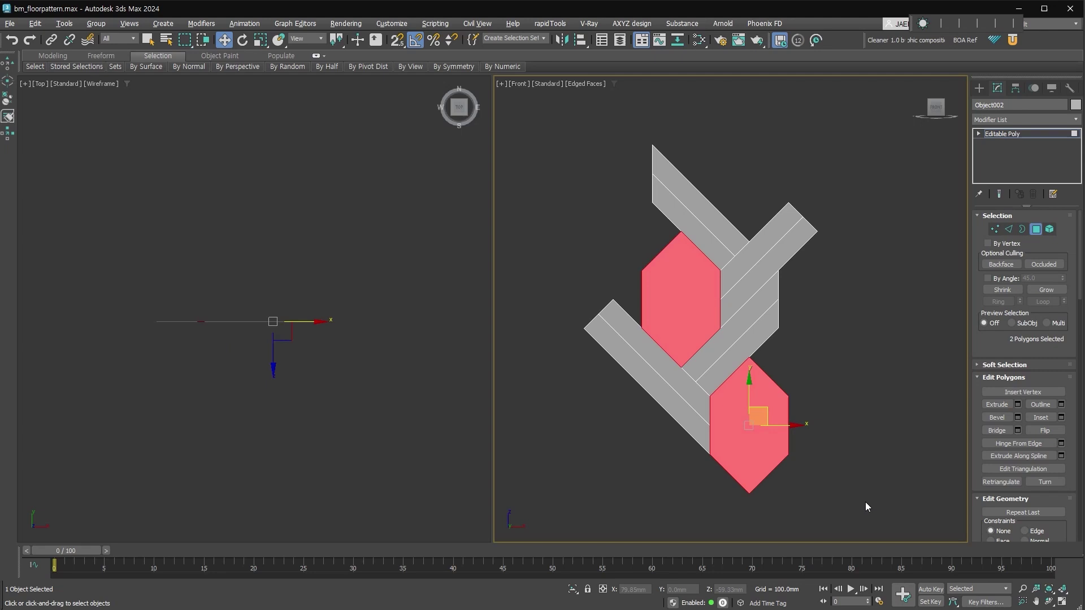
pyautogui.scroll(-5, 998, 354)
pyautogui.scroll(-5, 1006, 367)
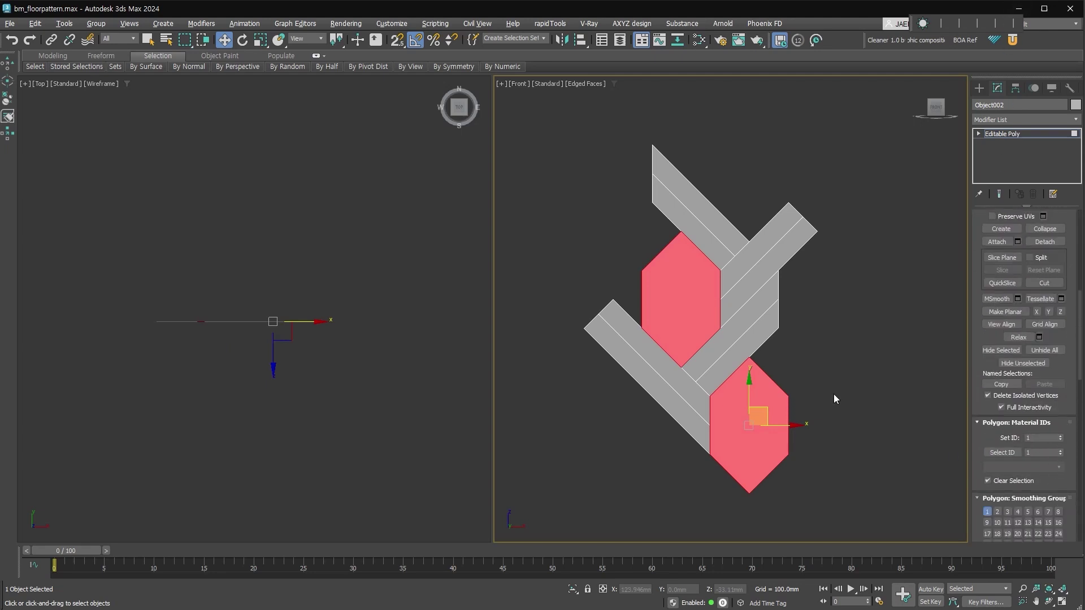
pyautogui.click(650, 390)
pyautogui.keyDown('ctrl'); pyautogui.click(741, 345); pyautogui.keyUp('ctrl')
pyautogui.keyDown('ctrl'); pyautogui.click(769, 271); pyautogui.keyUp('ctrl')
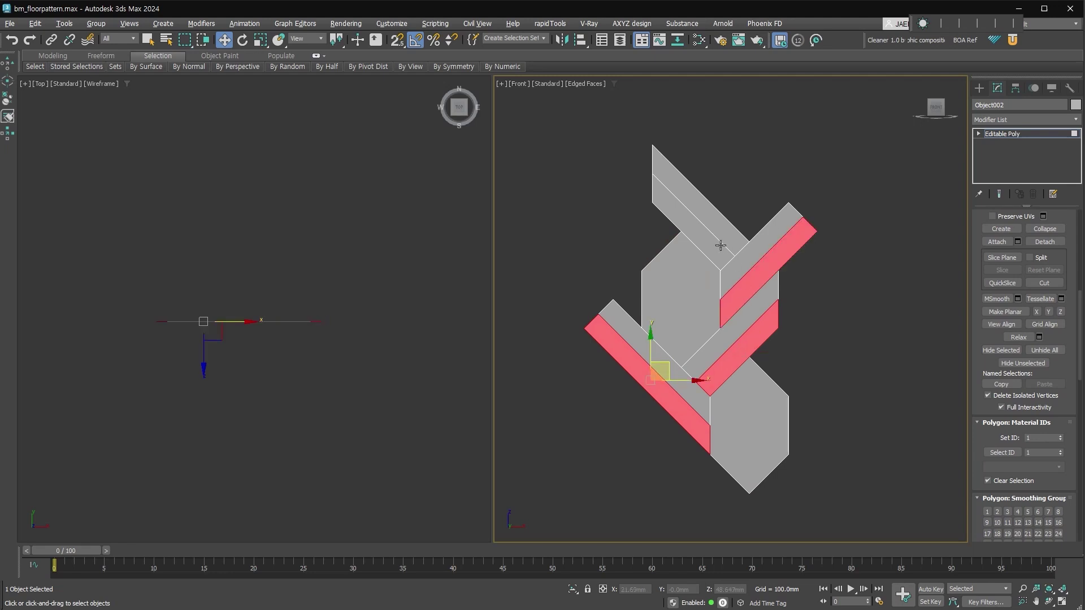
pyautogui.keyDown('ctrl'); pyautogui.click(715, 247); pyautogui.keyUp('ctrl')
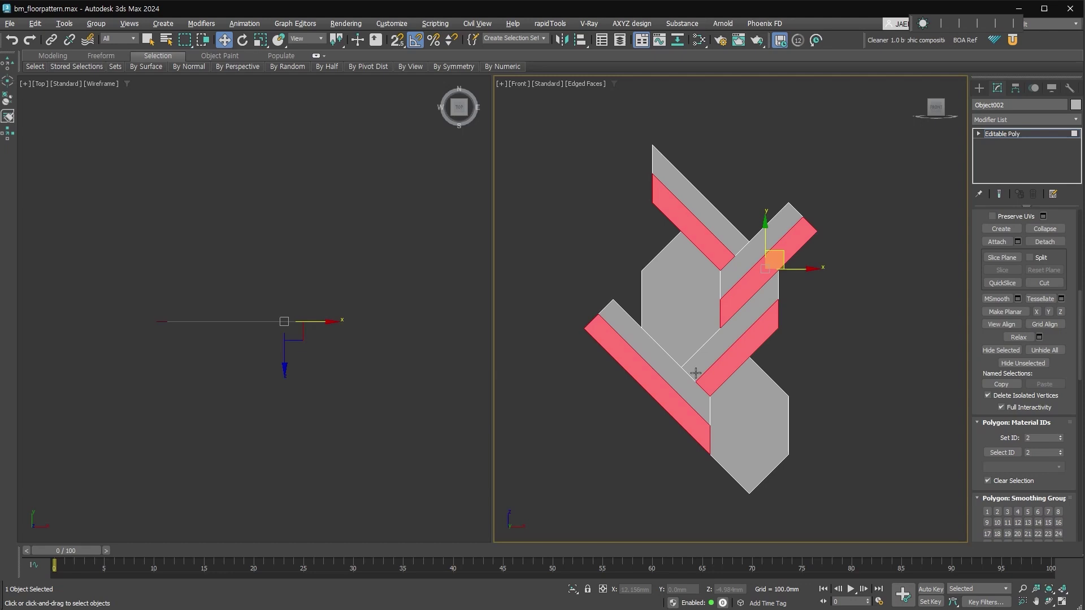
# - Give the opposite strip halves material ID 1 and return to object level
pyautogui.click(690, 374)
pyautogui.keyDown('ctrl'); pyautogui.click(650, 362); pyautogui.keyUp('ctrl')
pyautogui.keyDown('ctrl'); pyautogui.click(760, 252); pyautogui.keyUp('ctrl')
pyautogui.keyDown('ctrl'); pyautogui.click(701, 200); pyautogui.keyUp('ctrl')
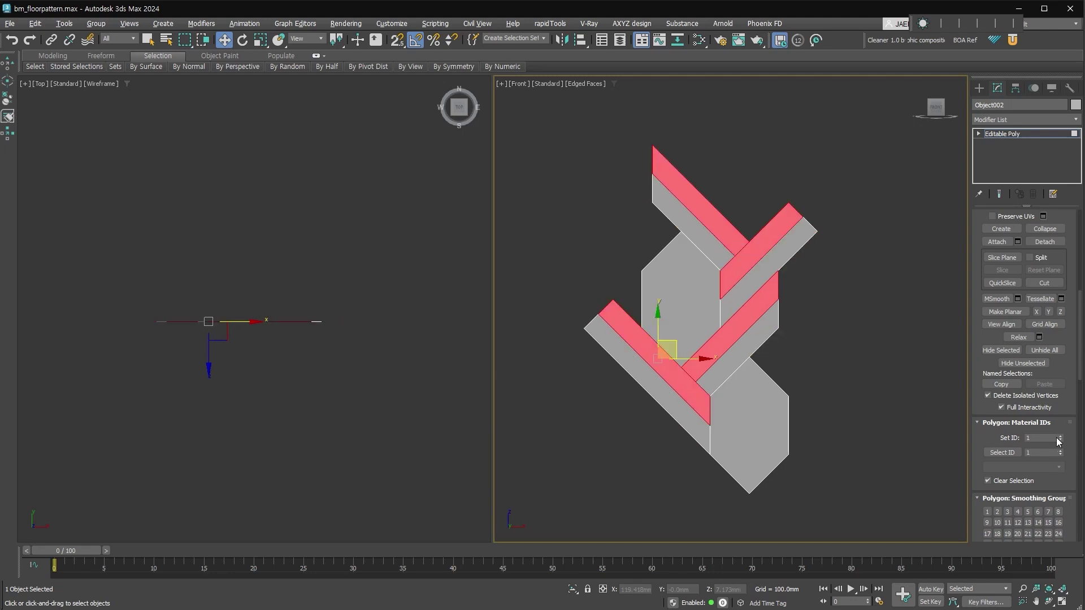
pyautogui.click(899, 373)
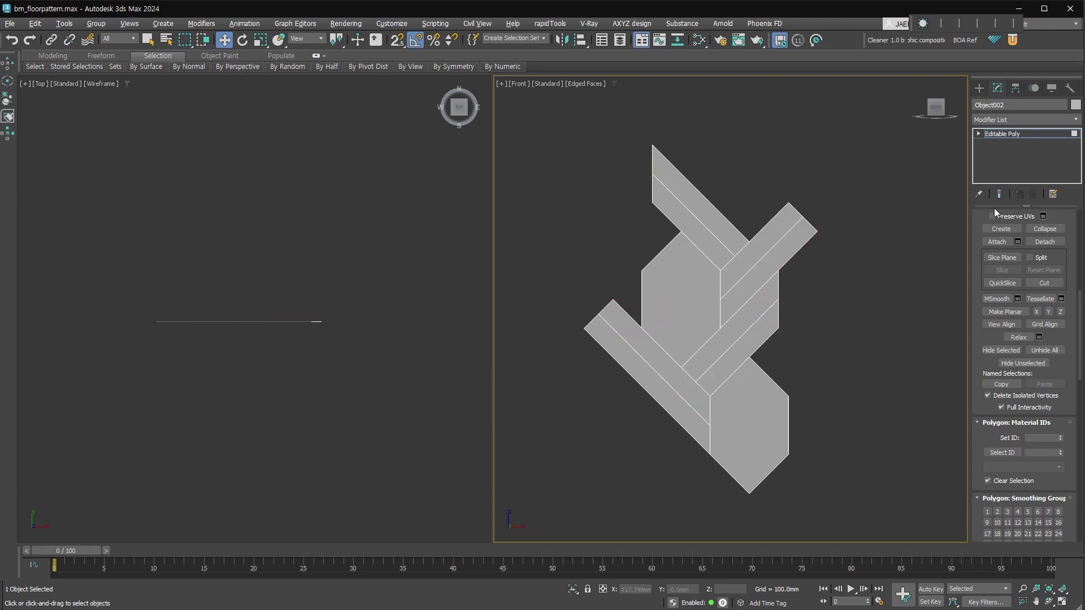
pyautogui.click(1022, 134)
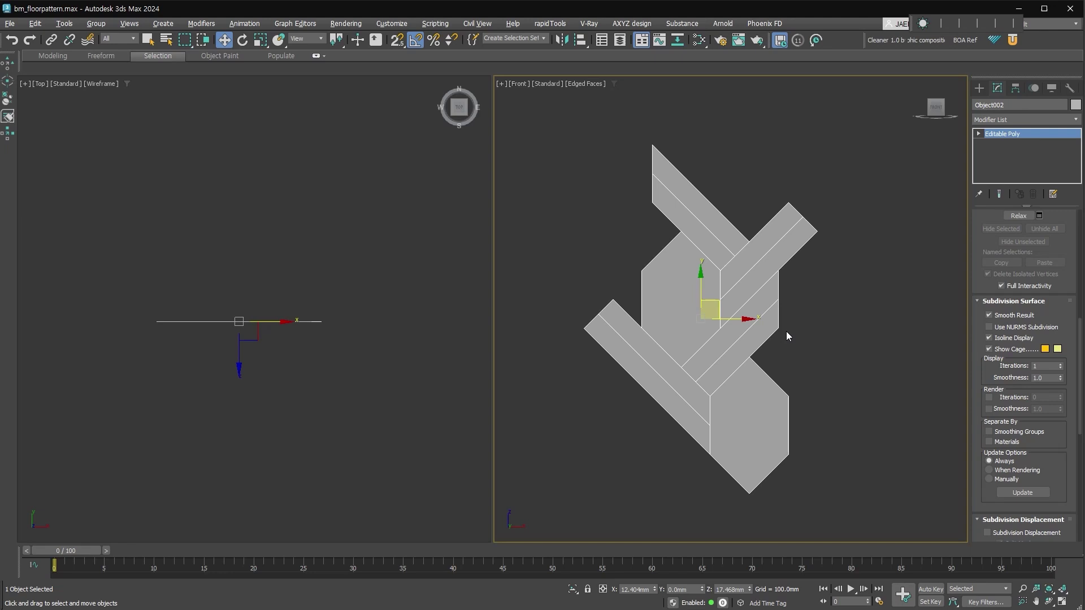
pyautogui.scroll(5, 730, 333)
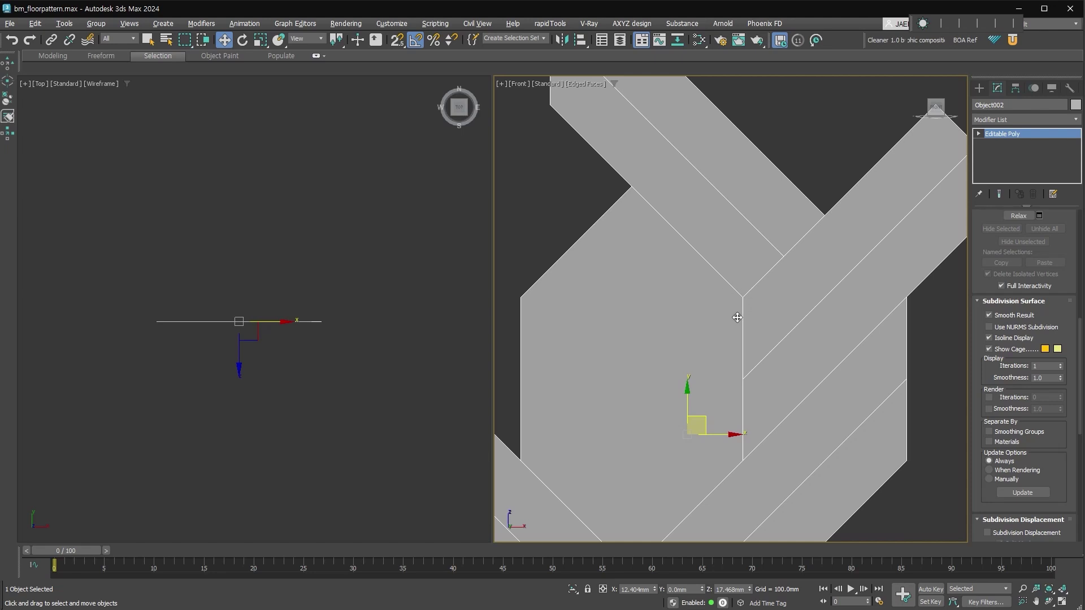
pyautogui.scroll(-2, 737, 317)
pyautogui.scroll(-2, 736, 314)
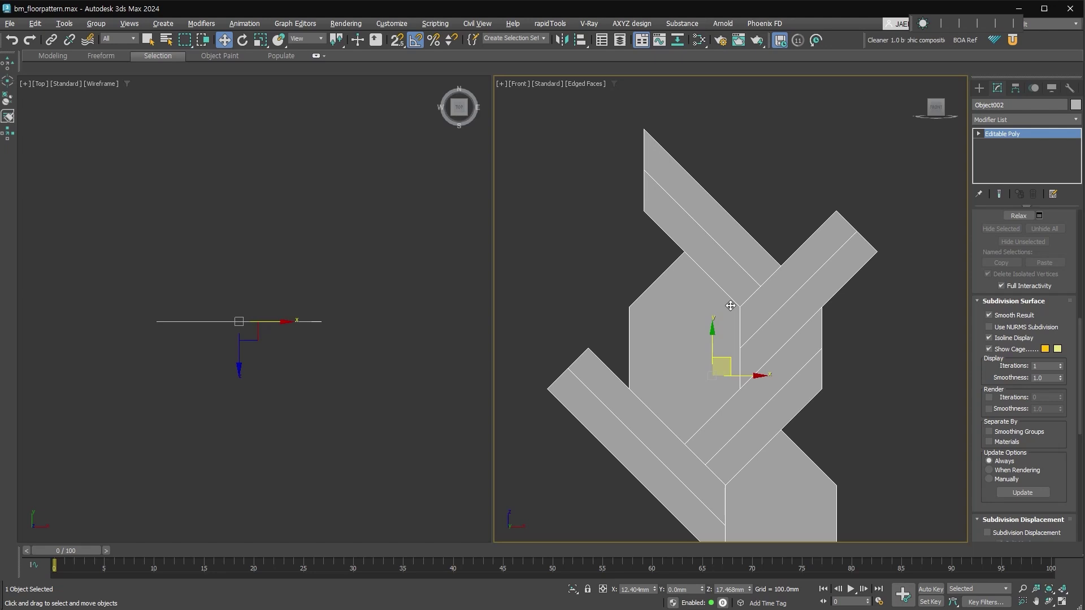
pyautogui.scroll(-6, 731, 306)
pyautogui.scroll(2, 694, 338)
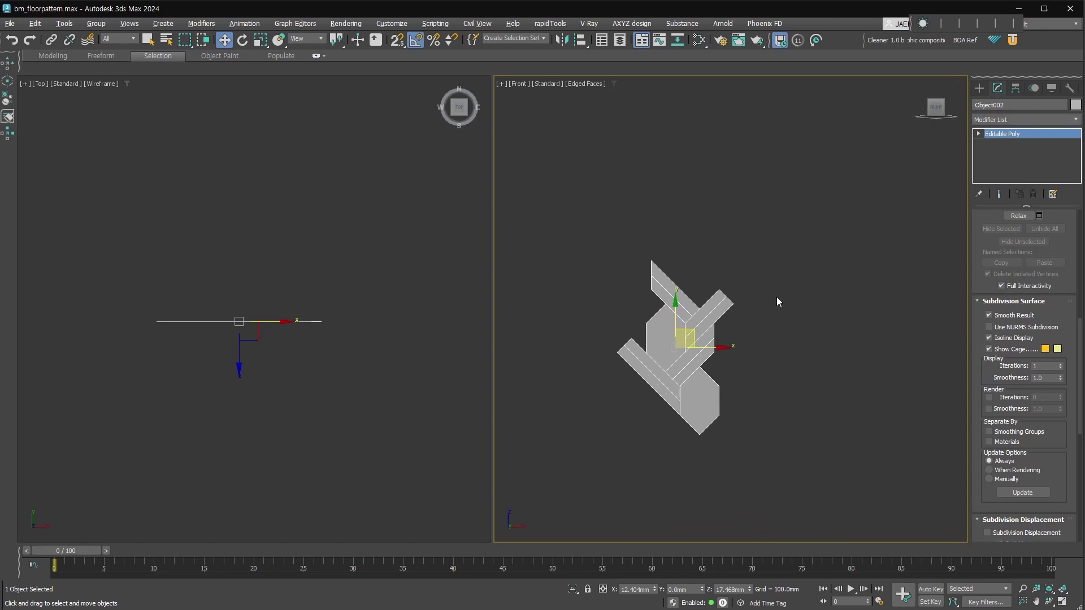
# - Rotate Object002 -90° on X to lie flat and switch to Top view
pyautogui.rightClick(690, 316)
pyautogui.click(694, 340)
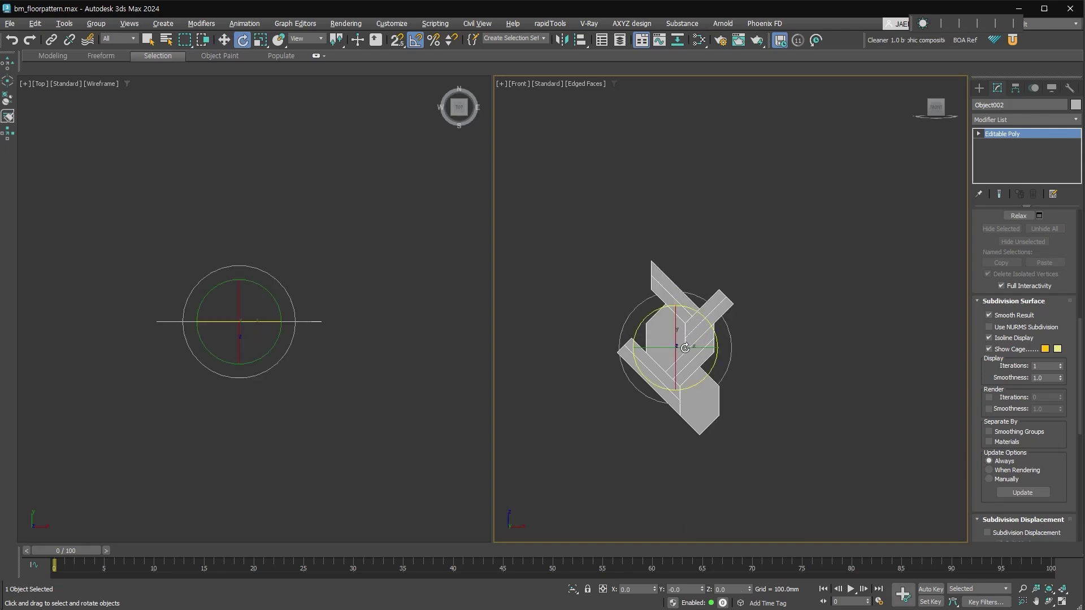
pyautogui.moveTo(687, 343); pyautogui.dragTo(678, 321)
pyautogui.press('t')
pyautogui.moveTo(783, 394); pyautogui.dragTo(900, 464, button='middle')
pyautogui.press('w')
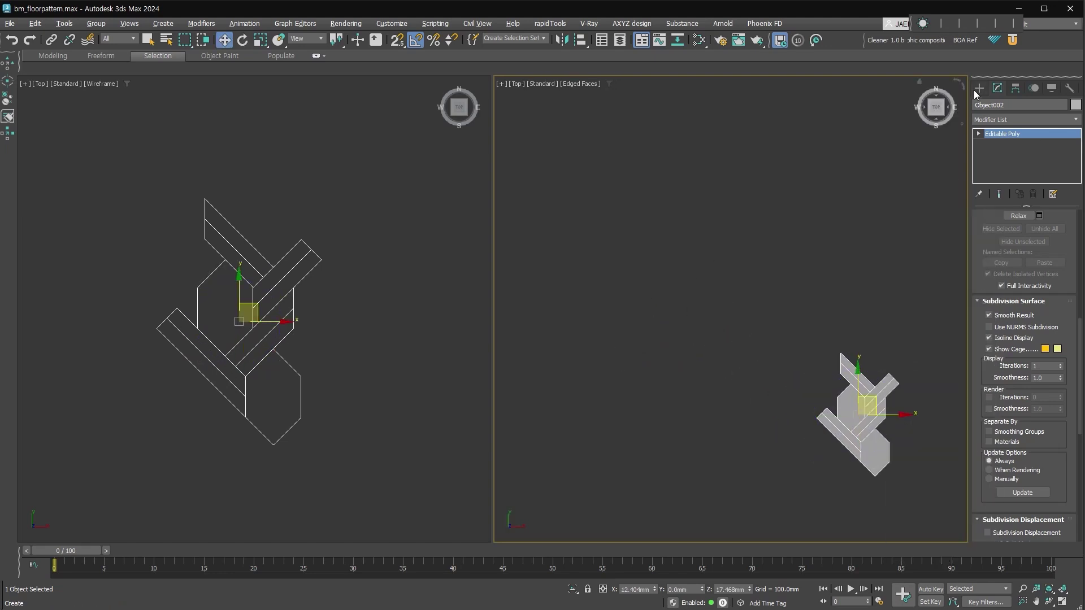
# - Draw a large Rectangle001 spline outlining the floor area
pyautogui.click(977, 89)
pyautogui.click(1040, 179)
pyautogui.moveTo(806, 436); pyautogui.dragTo(548, 96)
pyautogui.moveTo(655, 243); pyautogui.dragTo(701, 266, button='middle')
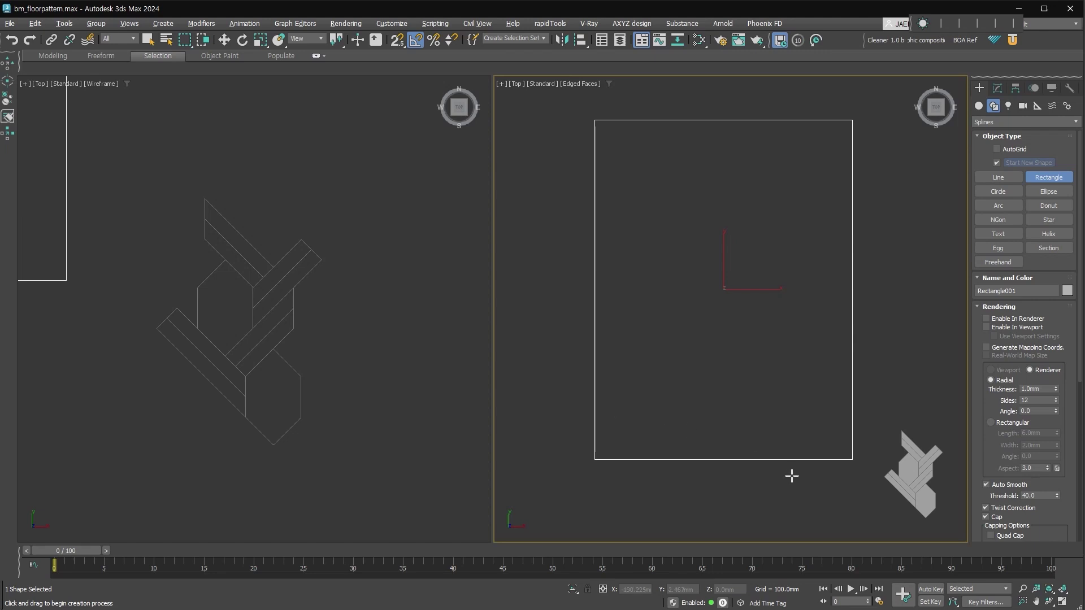
pyautogui.moveTo(807, 475); pyautogui.dragTo(786, 465, button='middle')
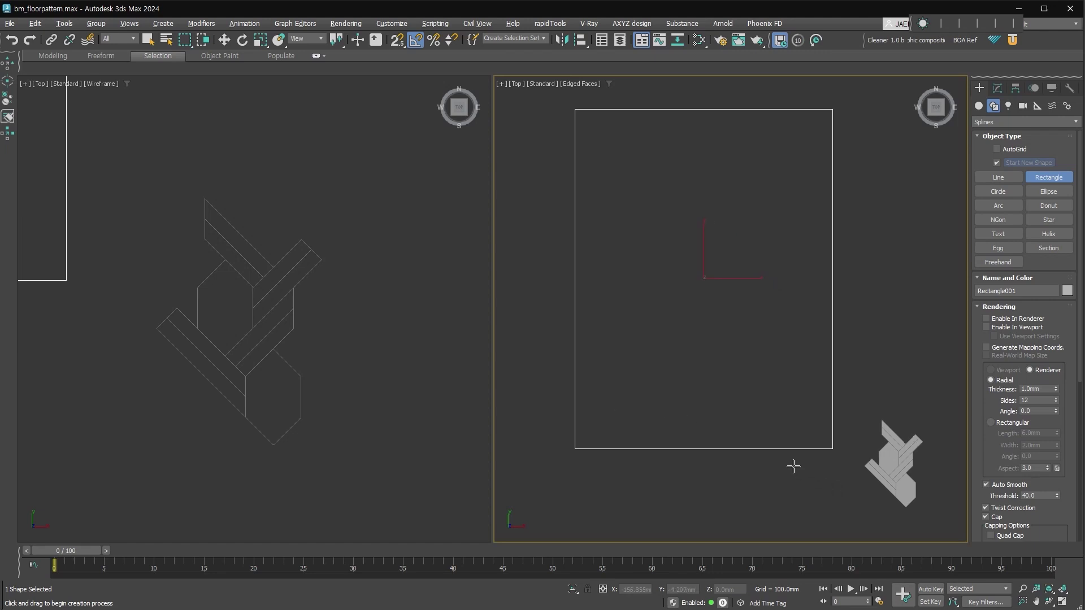
# - Start creating a RailClone Pro object from the Itoo Software category
pyautogui.click(978, 106)
pyautogui.click(992, 122)
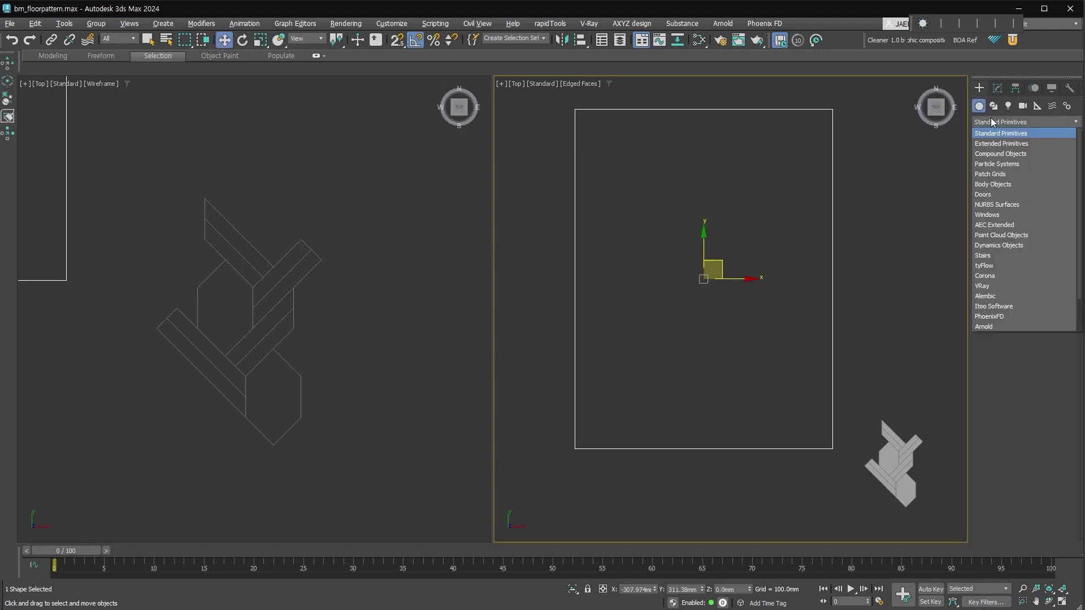
pyautogui.click(1013, 304)
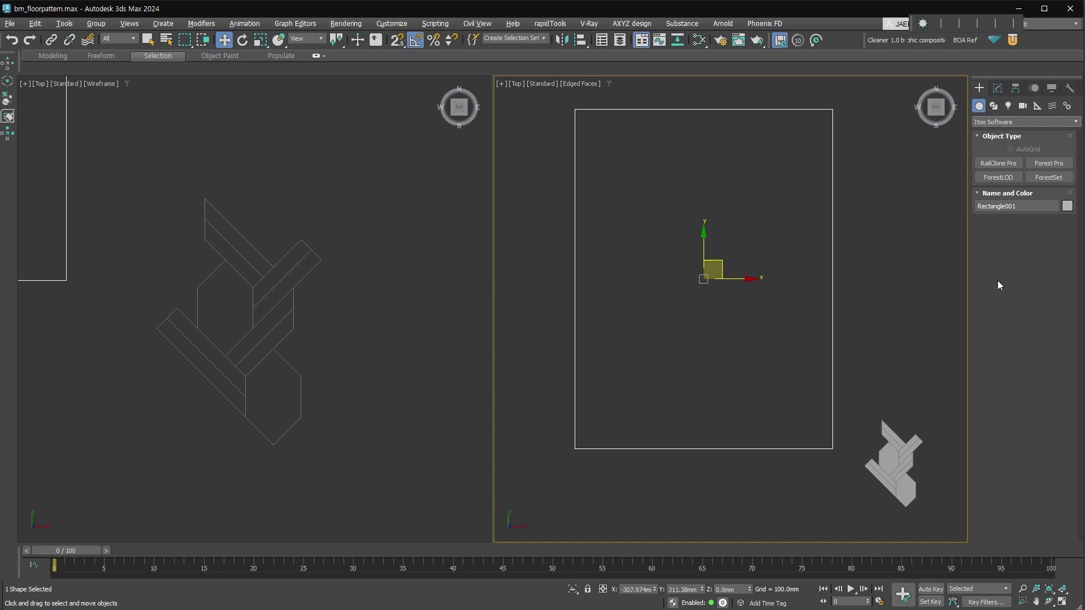
pyautogui.click(1004, 163)
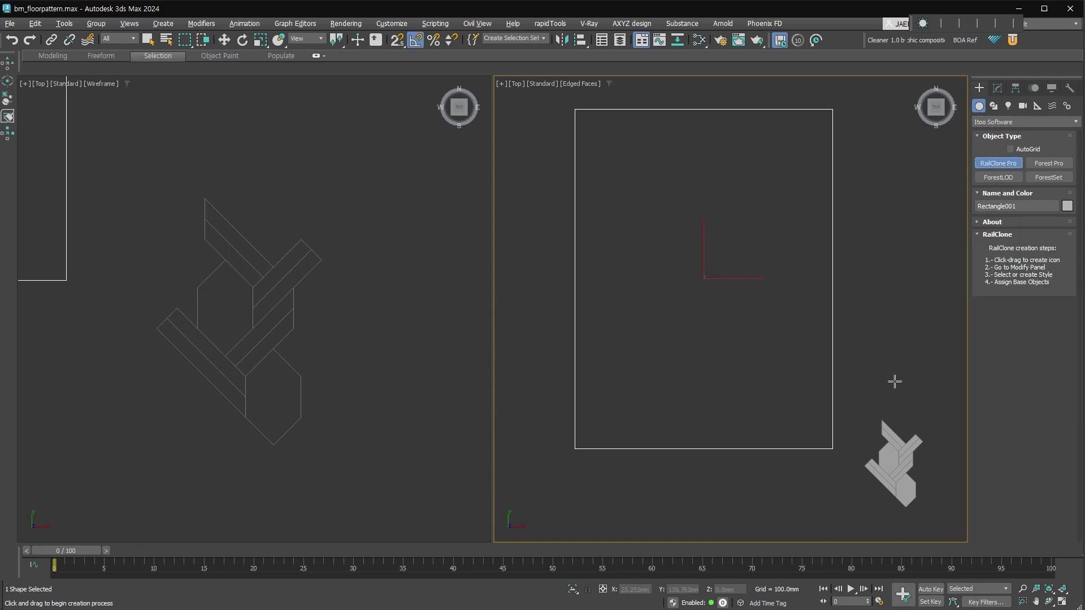
# - Place RailClone001 and add an Array 2S generator in its Style Editor
pyautogui.moveTo(881, 363); pyautogui.dragTo(910, 384)
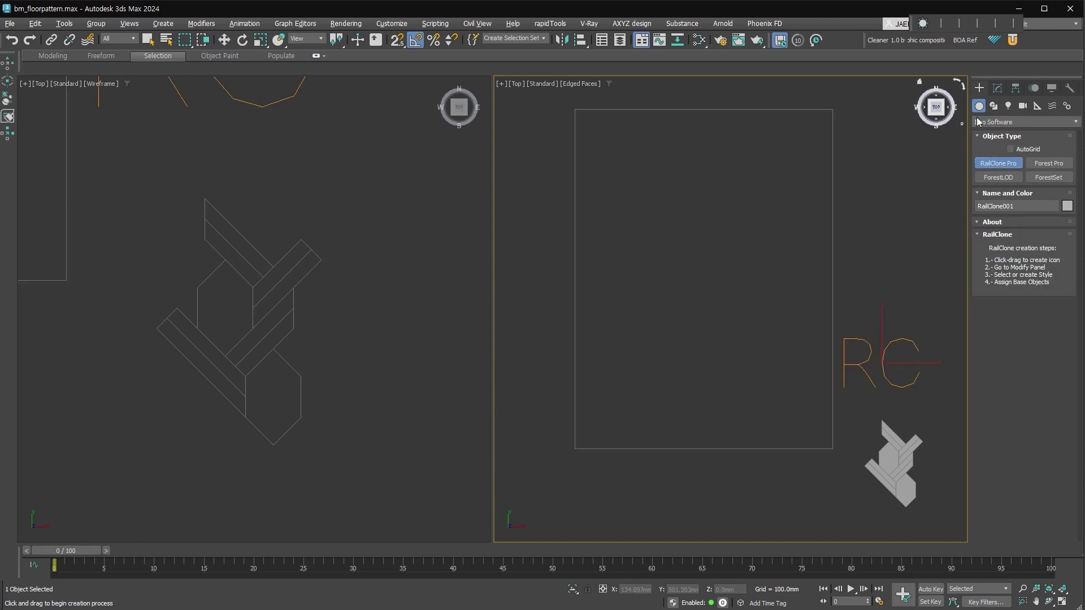
pyautogui.click(998, 89)
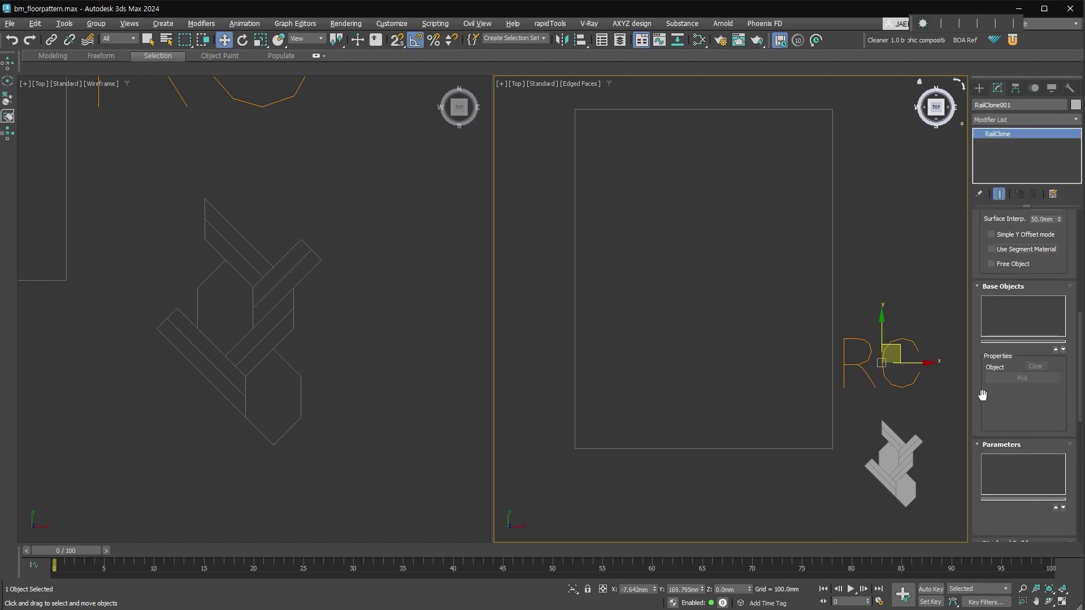
pyautogui.scroll(5, 983, 428)
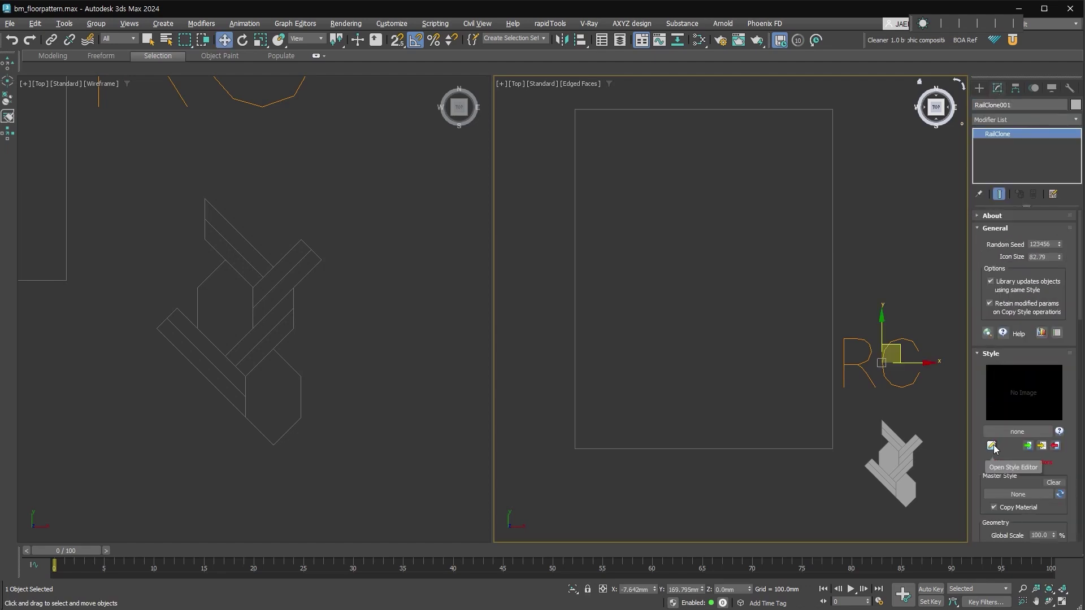
pyautogui.click(993, 447)
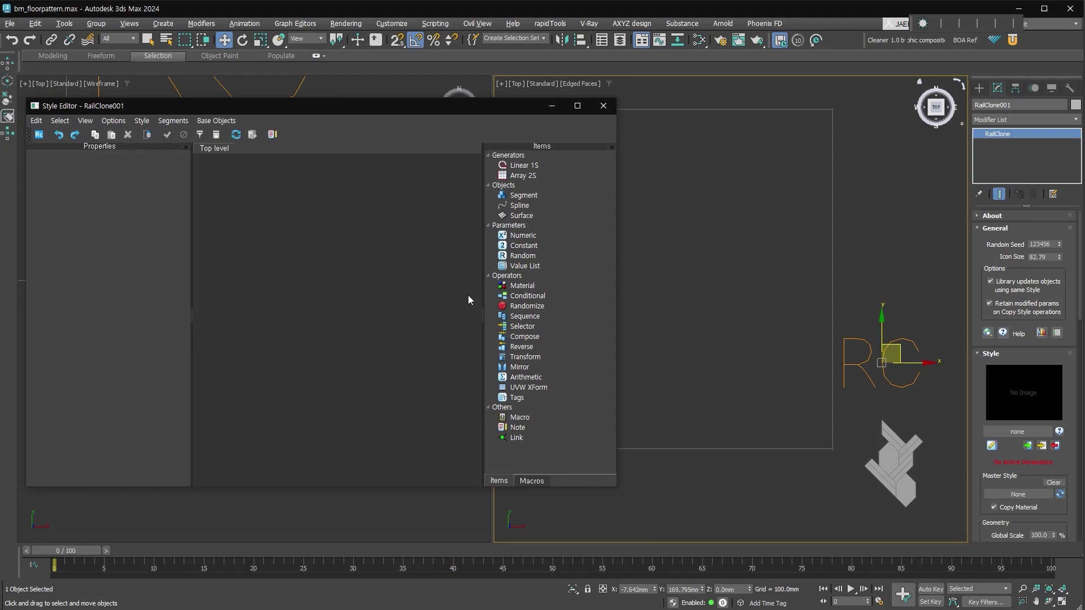
pyautogui.moveTo(523, 175); pyautogui.dragTo(402, 247)
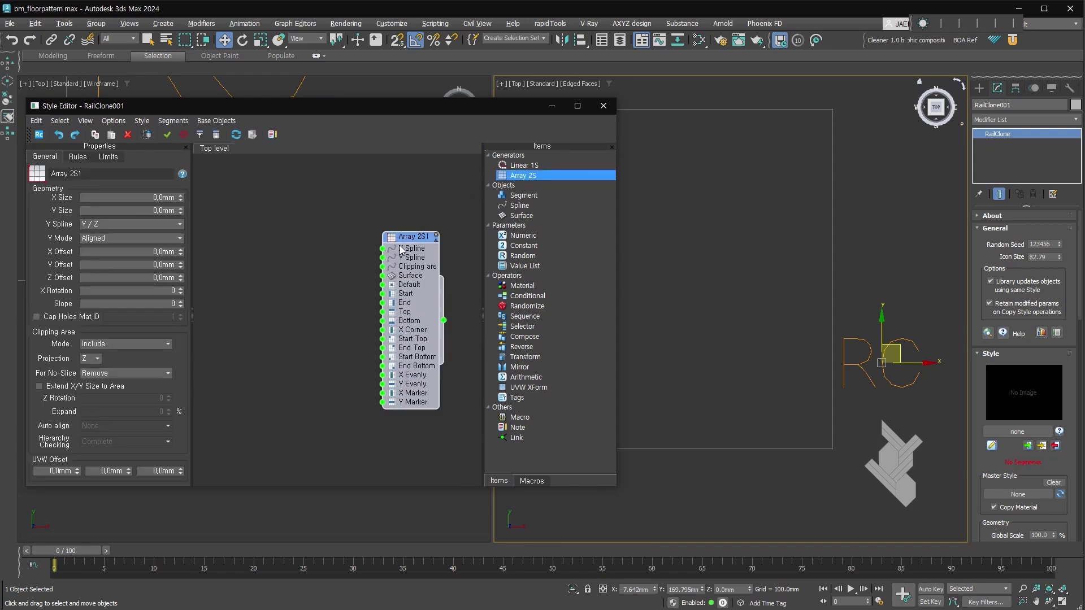
pyautogui.scroll(2, 424, 310)
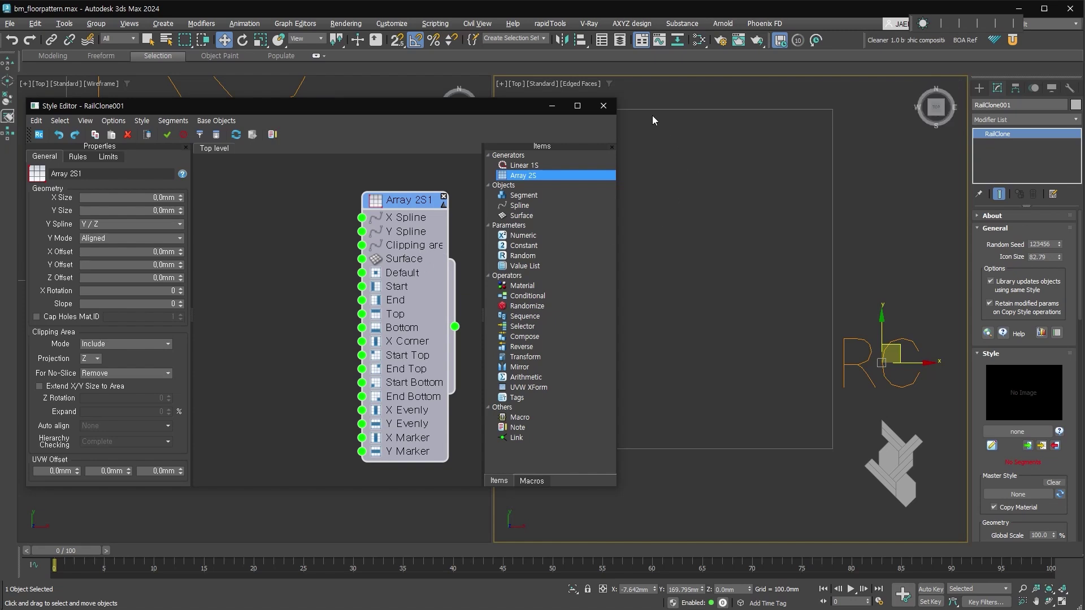
# - Add a Spline node using Rectangle001 and wire it to the array's Clipping area
pyautogui.moveTo(520, 205)
pyautogui.mouseDown()
pyautogui.moveTo(284, 220)
pyautogui.moveTo(295, 217)
pyautogui.mouseUp()
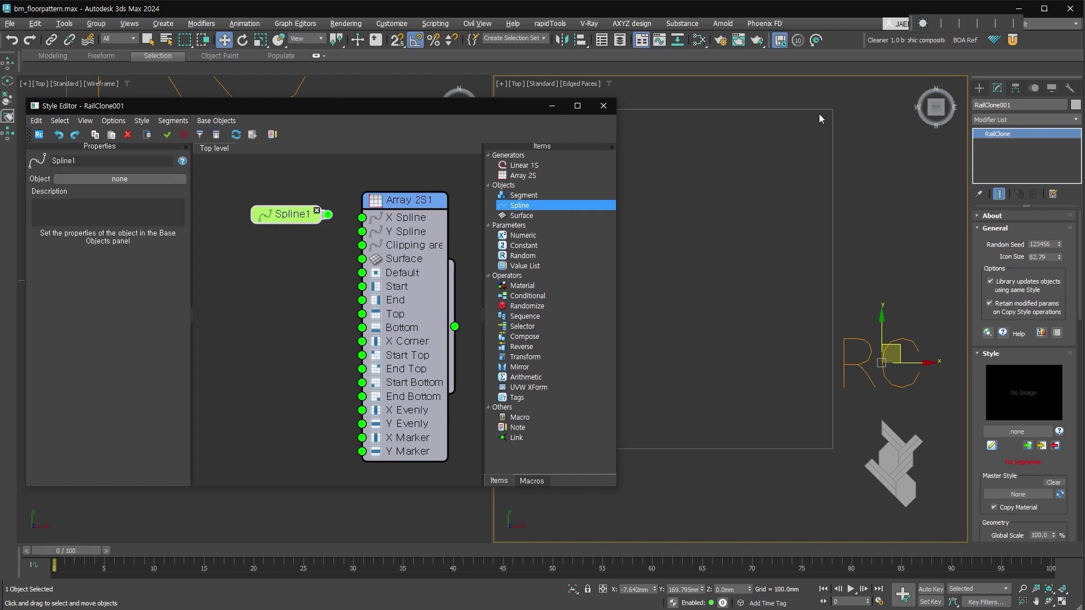
pyautogui.click(142, 178)
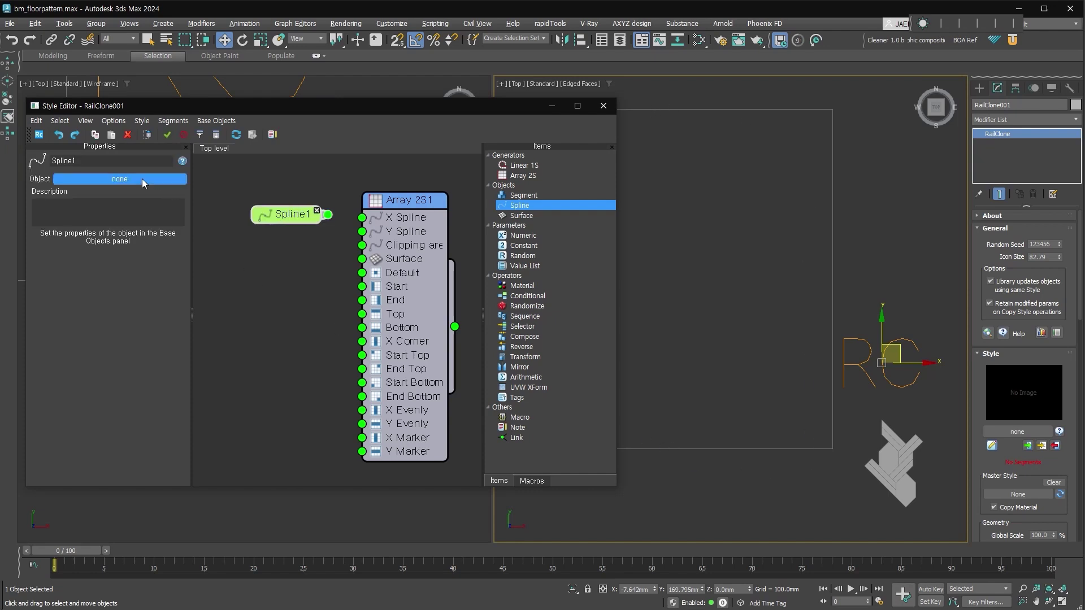
pyautogui.click(714, 109)
pyautogui.moveTo(322, 215); pyautogui.dragTo(364, 249)
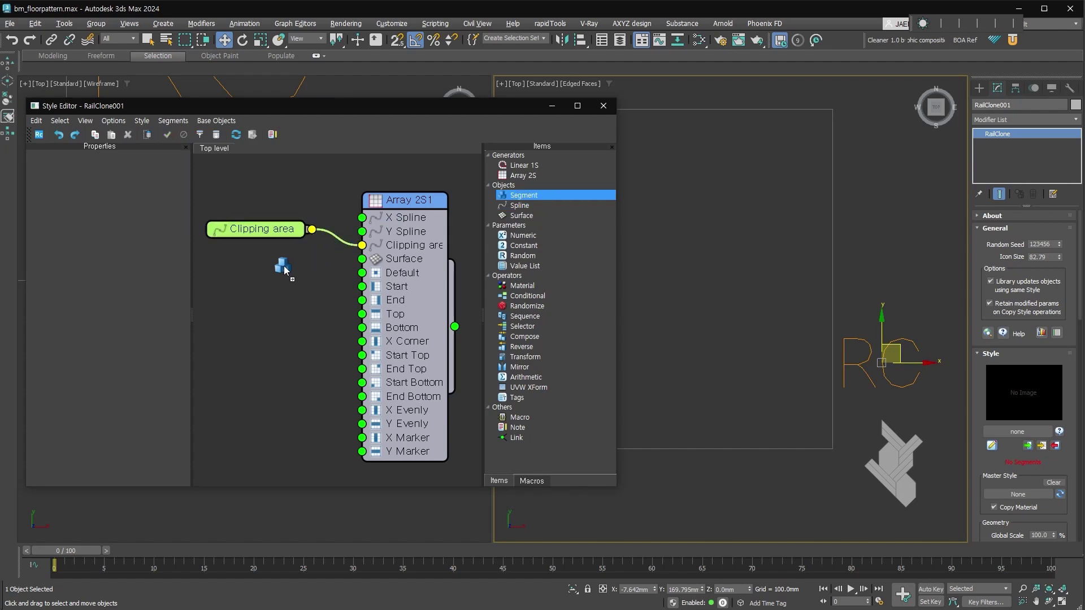
# - Add a Segment node in the style graph that uses Object002
pyautogui.moveTo(523, 195); pyautogui.dragTo(278, 267)
pyautogui.click(115, 192)
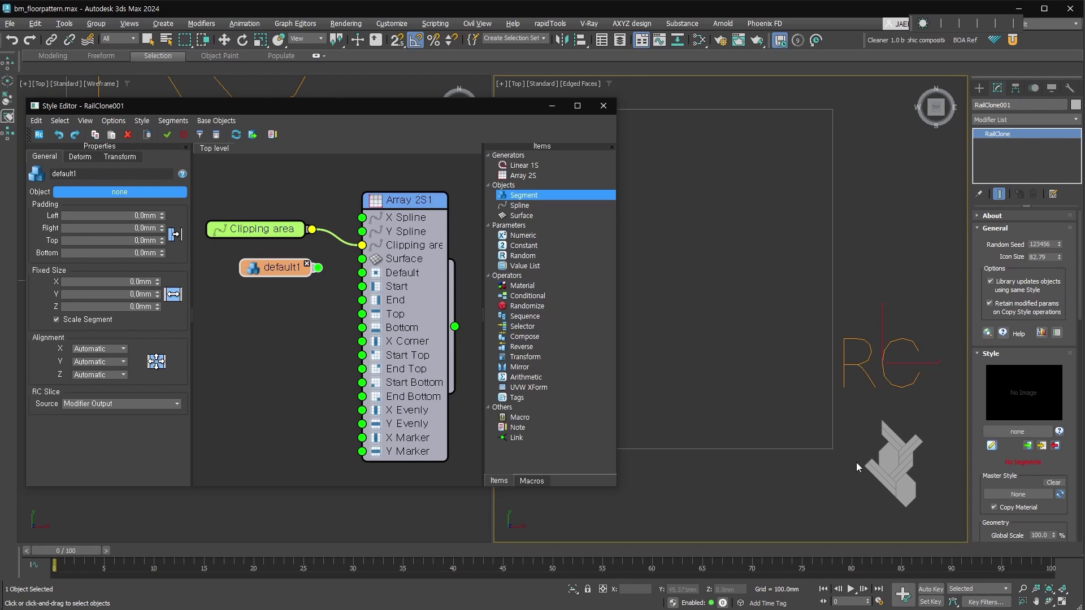
pyautogui.click(902, 462)
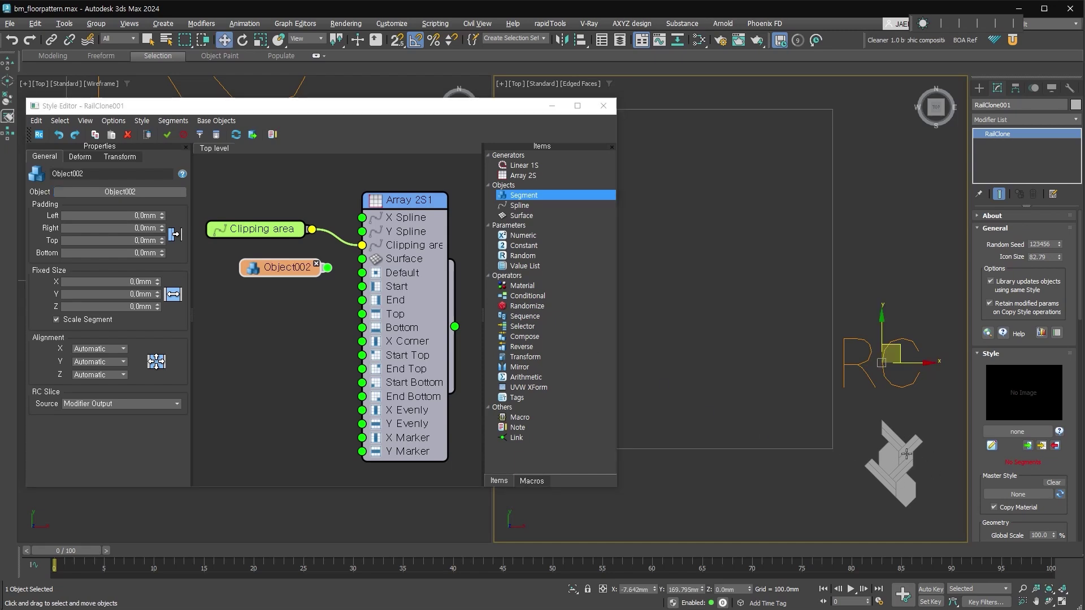
pyautogui.moveTo(267, 269); pyautogui.dragTo(241, 265)
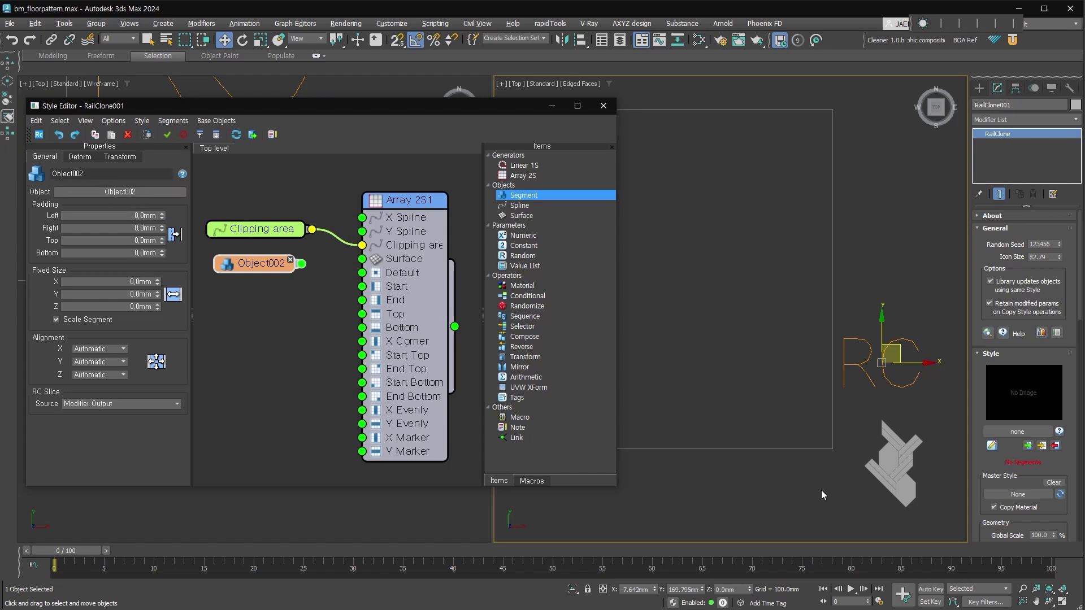
# - Rename the tile object Object002 to floor_pattern
pyautogui.rightClick(903, 462)
pyautogui.press('Escape')
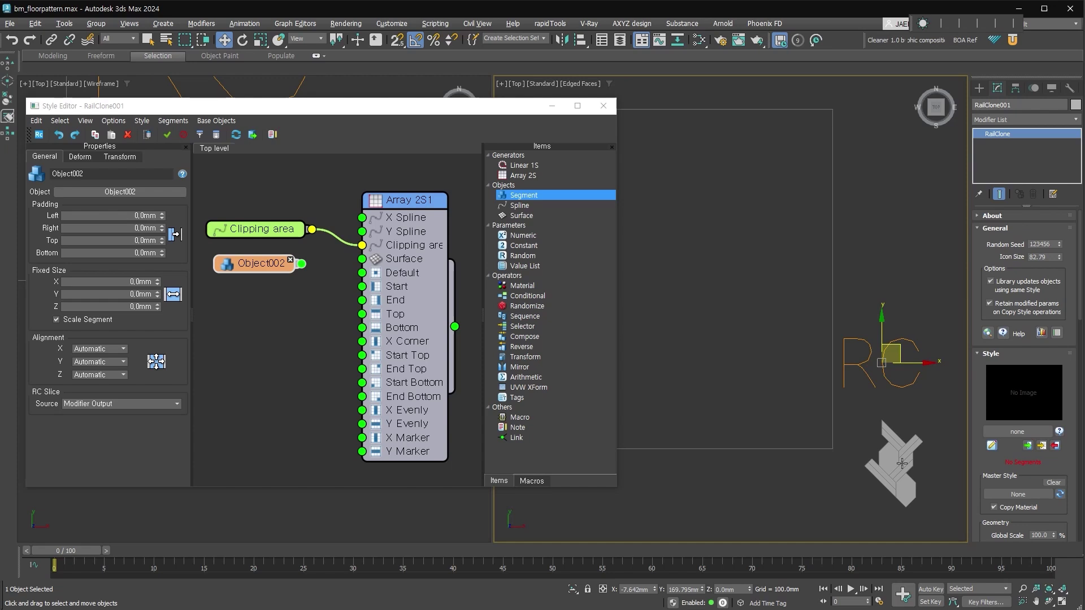
pyautogui.click(903, 463)
pyautogui.rightClick(903, 462)
pyautogui.write('_pattern')
pyautogui.press('Return')
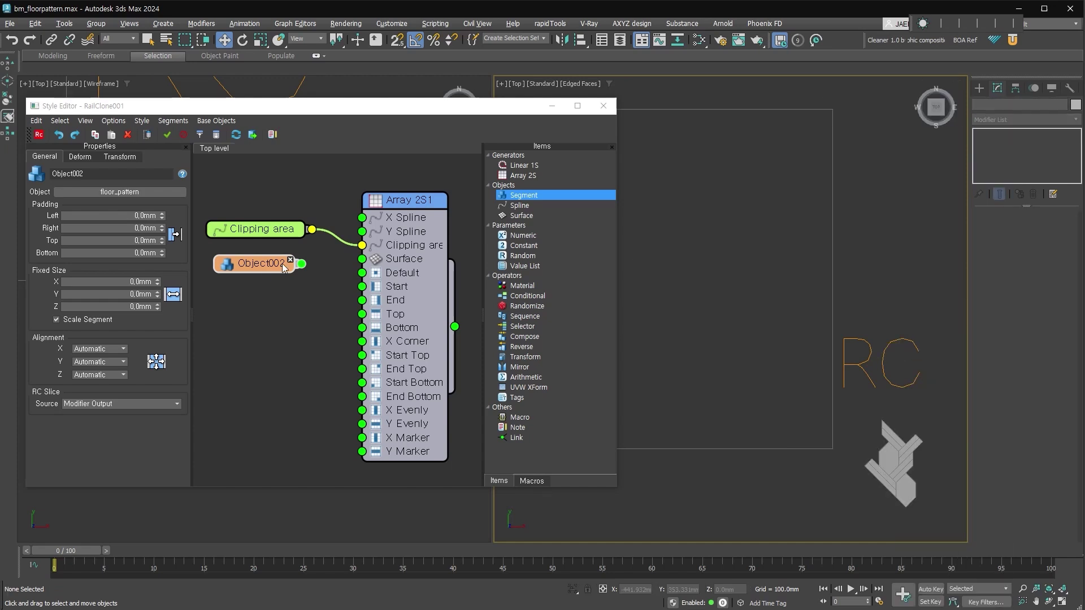
# - Wire the floor_pattern segment node into Array 2S1's Default input
pyautogui.click(141, 189)
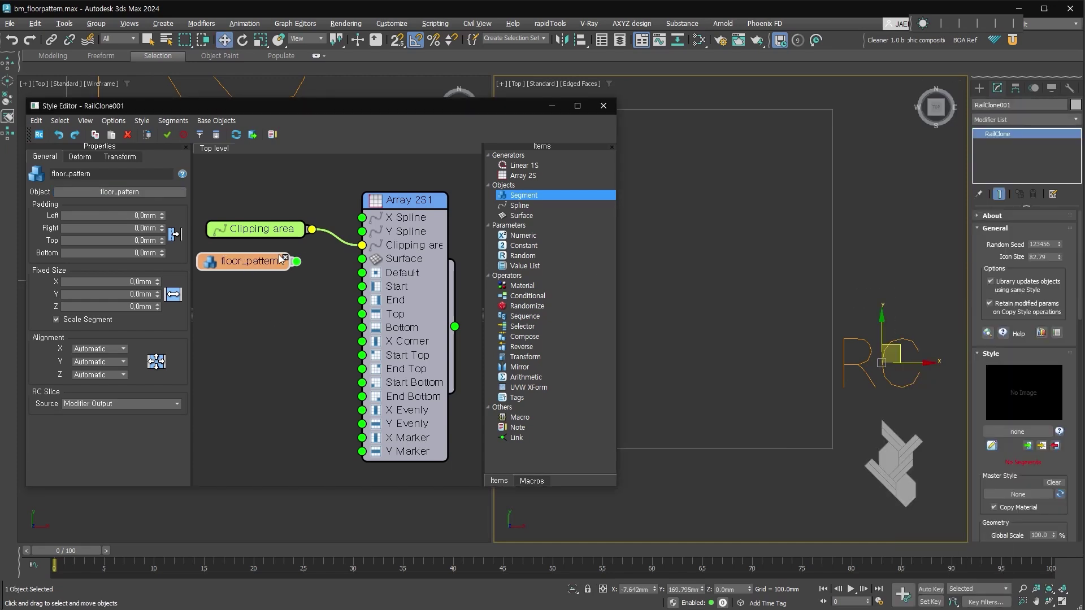
pyautogui.moveTo(361, 277); pyautogui.dragTo(360, 277)
pyautogui.moveTo(254, 265); pyautogui.dragTo(265, 272)
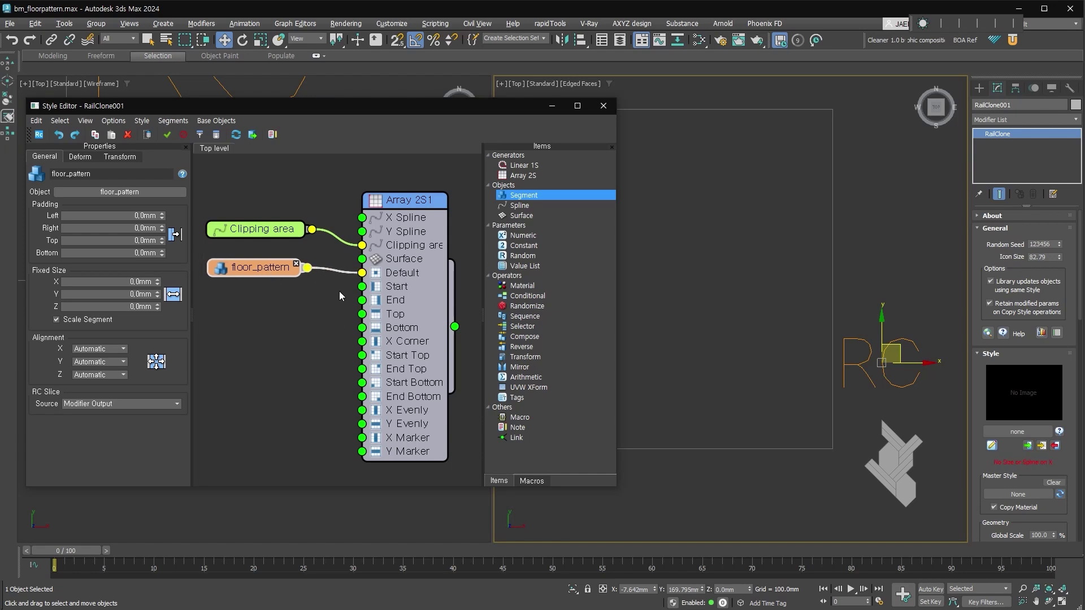
pyautogui.scroll(3, 815, 329)
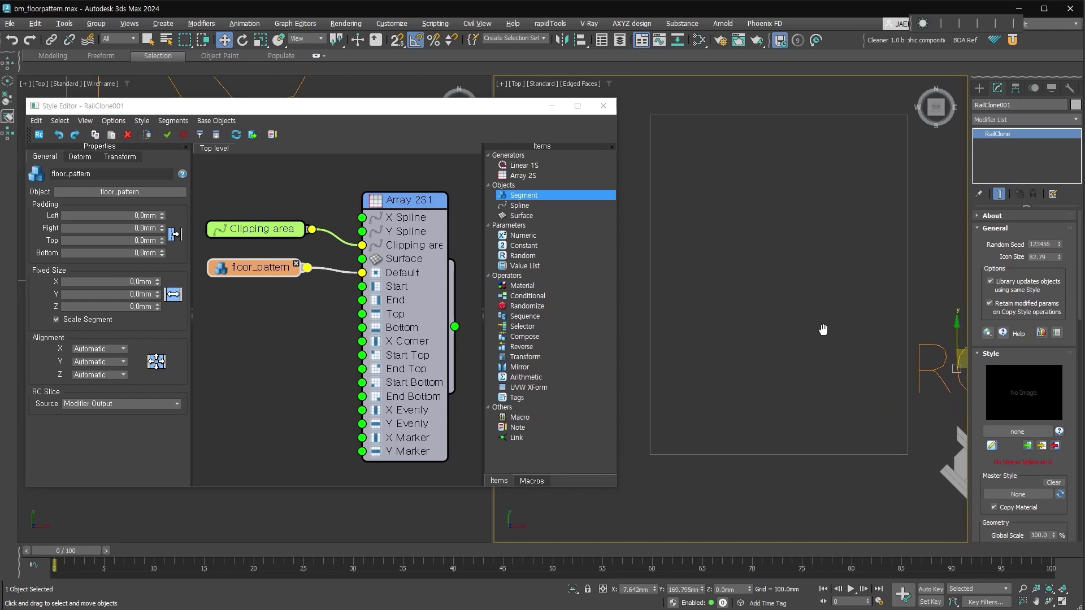
# - Set the Array 2S generator to extend across the clipping area
pyautogui.moveTo(616, 486); pyautogui.dragTo(537, 490)
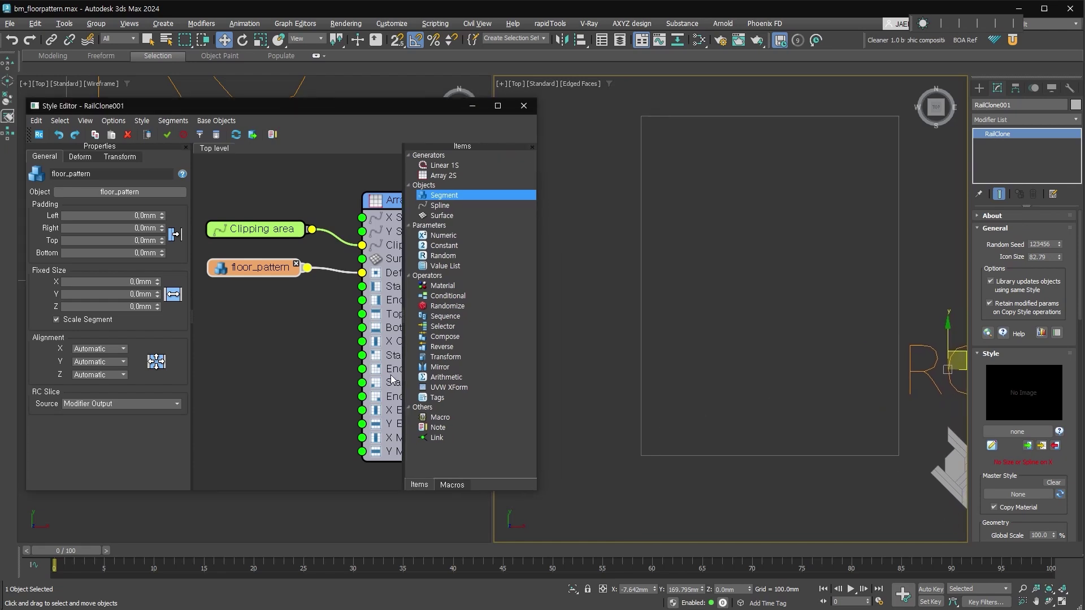
pyautogui.click(337, 208)
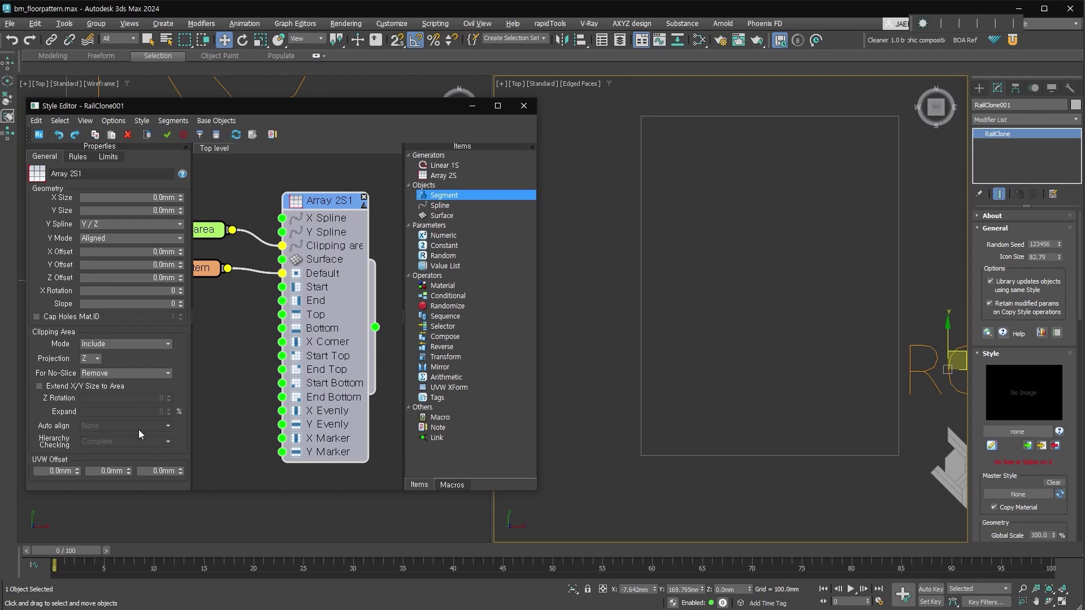
pyautogui.click(111, 388)
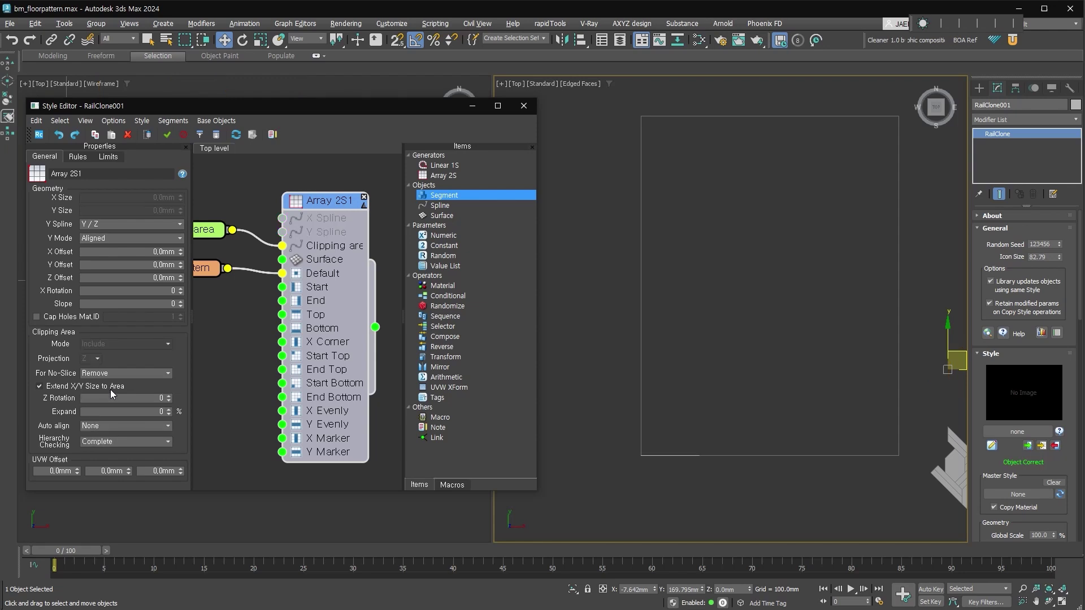
pyautogui.moveTo(687, 341); pyautogui.dragTo(660, 345, button='middle')
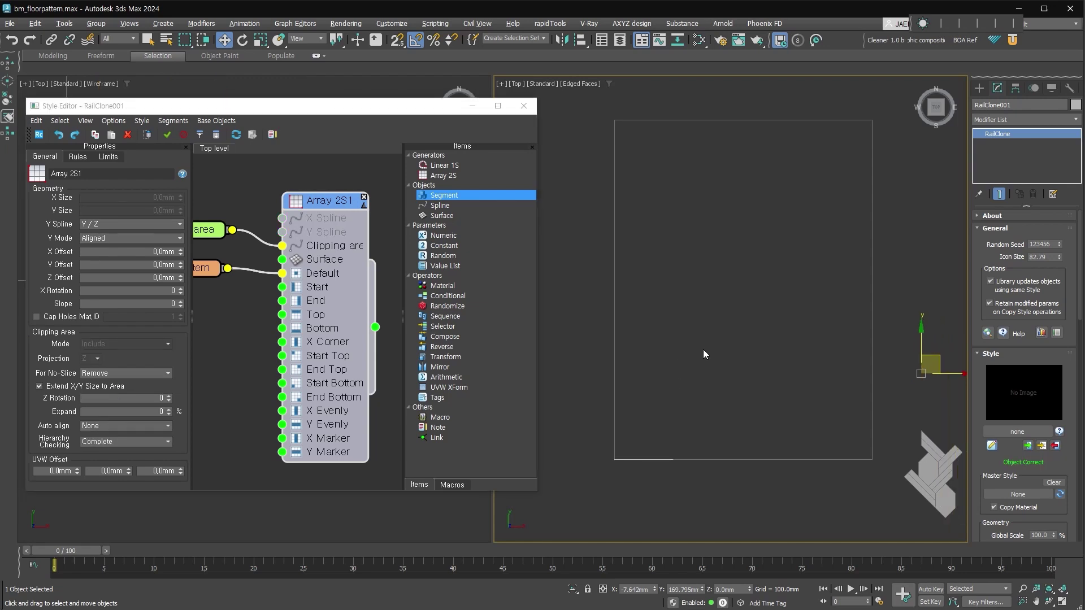
pyautogui.click(882, 396)
pyautogui.moveTo(947, 481); pyautogui.dragTo(895, 475, button='middle')
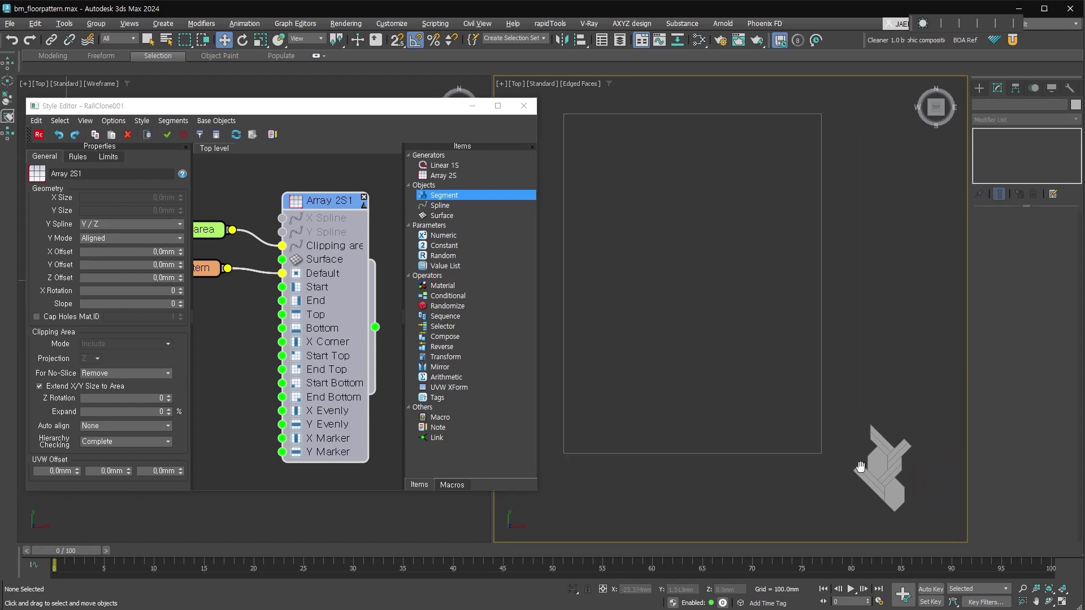
# - Apply Reset XForm to the selected floor_pattern tile
pyautogui.click(895, 475)
pyautogui.moveTo(896, 475)
pyautogui.keyDown('alt'); pyautogui.mouseDown(button='middle')
pyautogui.moveTo(896, 418)
pyautogui.moveTo(576, 413)
pyautogui.mouseUp(button='middle'); pyautogui.keyUp('alt')
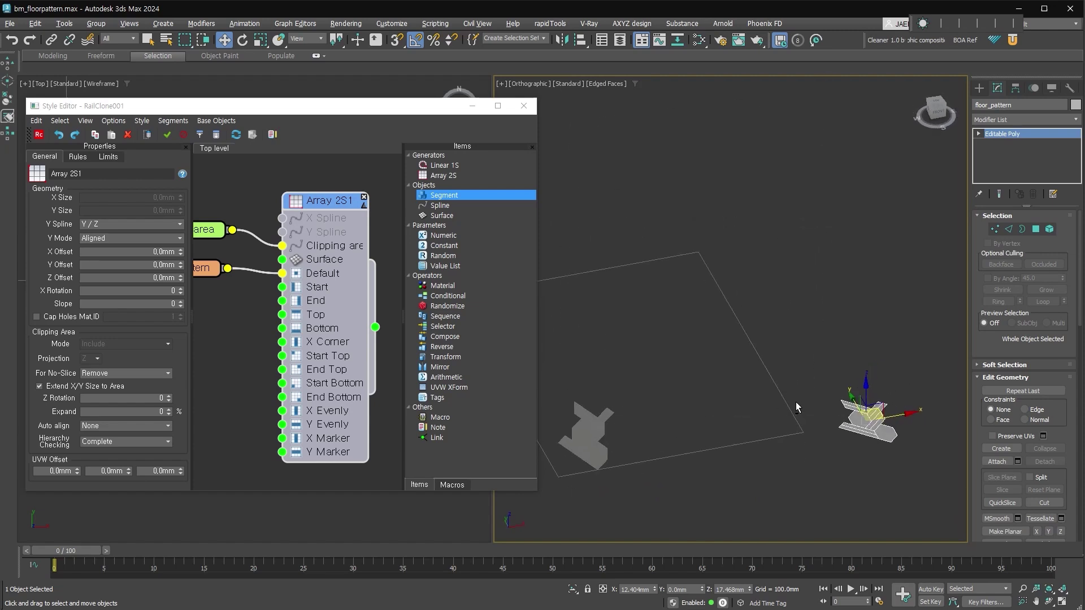
pyautogui.click(1070, 88)
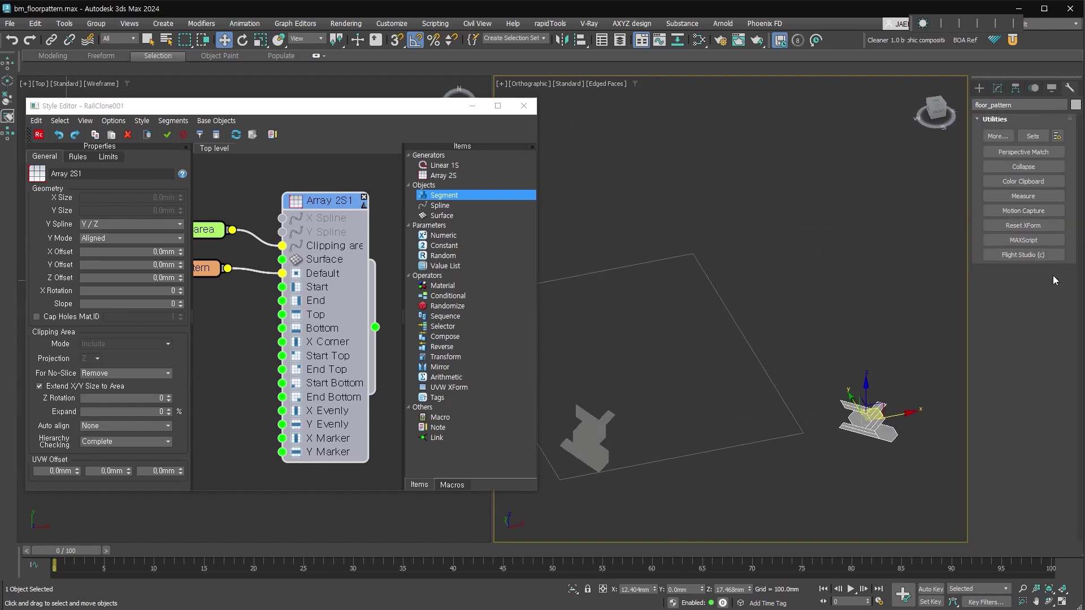
pyautogui.click(1035, 226)
pyautogui.click(1023, 292)
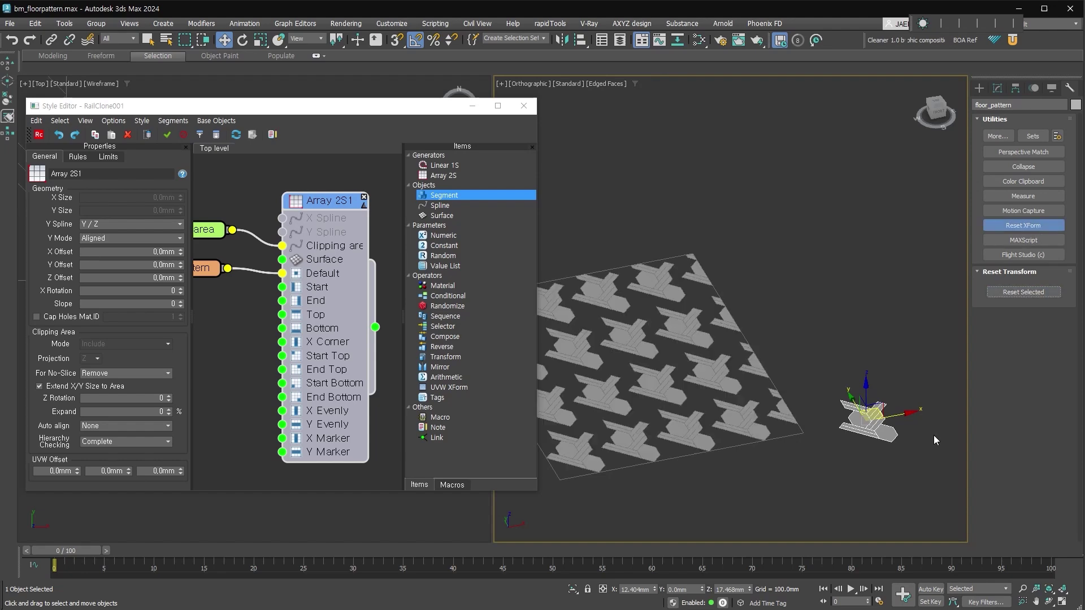
# - Return to Top view and frame the tiled floor and the separate tile
pyautogui.moveTo(934, 435)
pyautogui.keyDown('alt'); pyautogui.mouseDown(button='middle')
pyautogui.moveTo(772, 344)
pyautogui.moveTo(765, 313)
pyautogui.mouseUp(button='middle'); pyautogui.keyUp('alt')
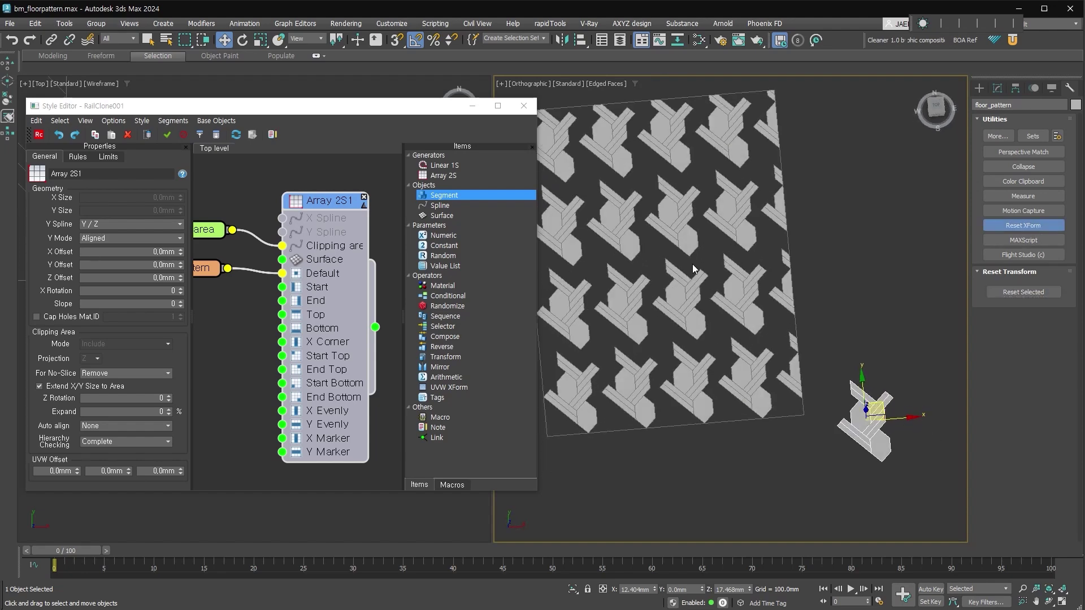
pyautogui.press('z')
pyautogui.press('t')
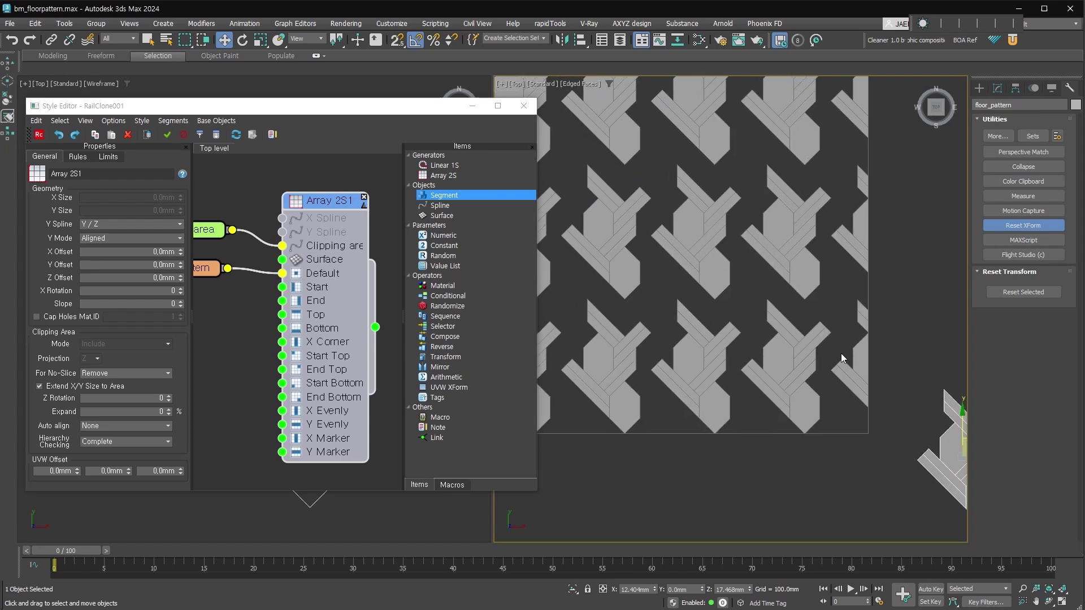
pyautogui.moveTo(854, 362); pyautogui.dragTo(883, 395, button='middle')
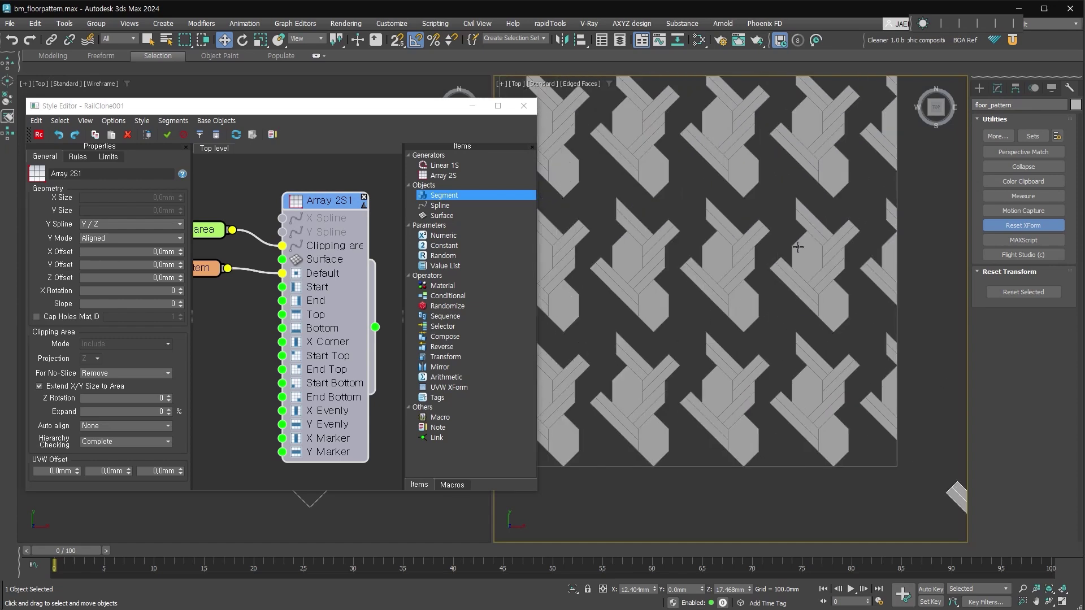
pyautogui.scroll(2, 757, 253)
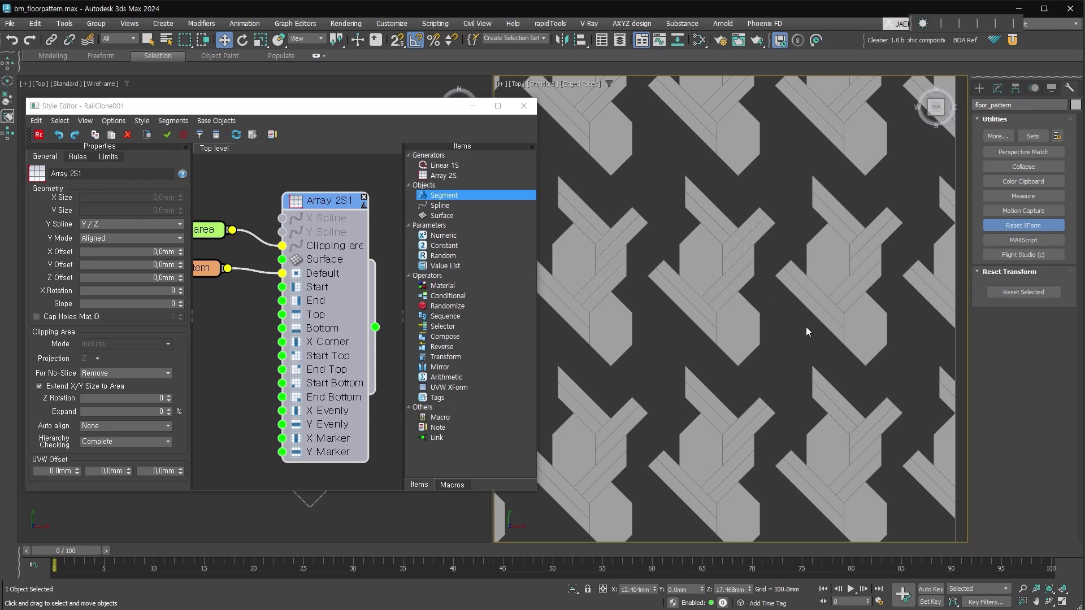
pyautogui.moveTo(806, 331); pyautogui.dragTo(785, 417)
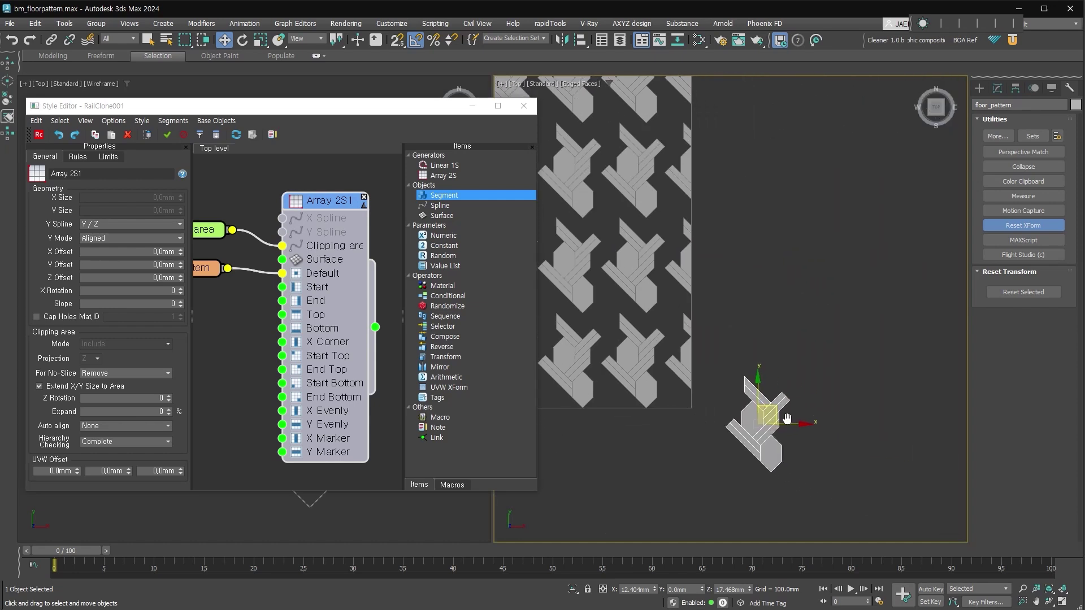
# - Turn on vertex snapping and snap a copy of floor_pattern beside it
pyautogui.press('z')
pyautogui.press('s')
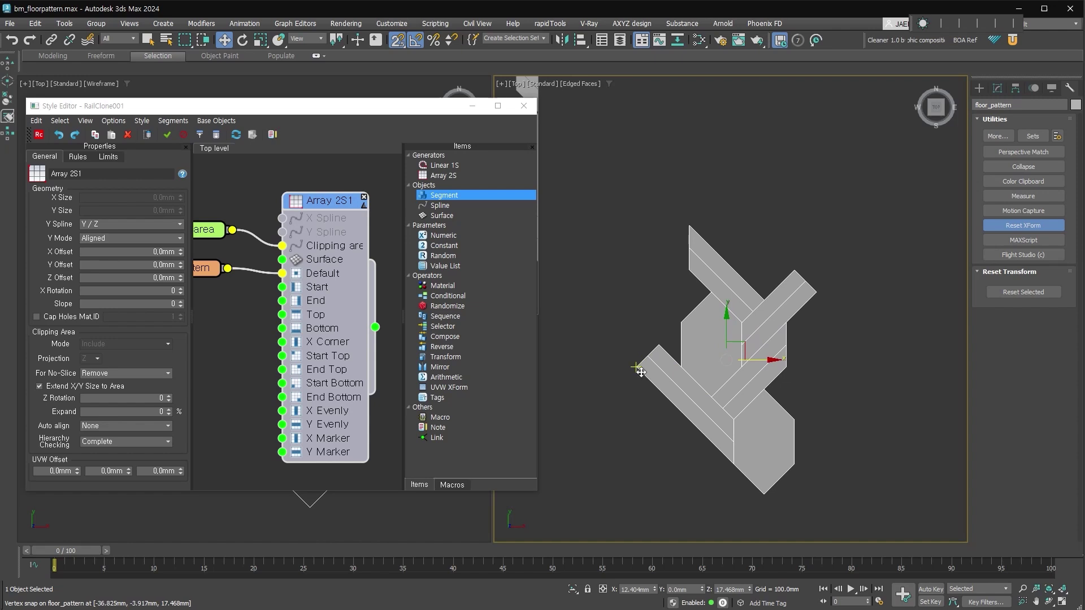
pyautogui.keyDown('shift'); pyautogui.moveTo(642, 373); pyautogui.dragTo(814, 291); pyautogui.keyUp('shift')
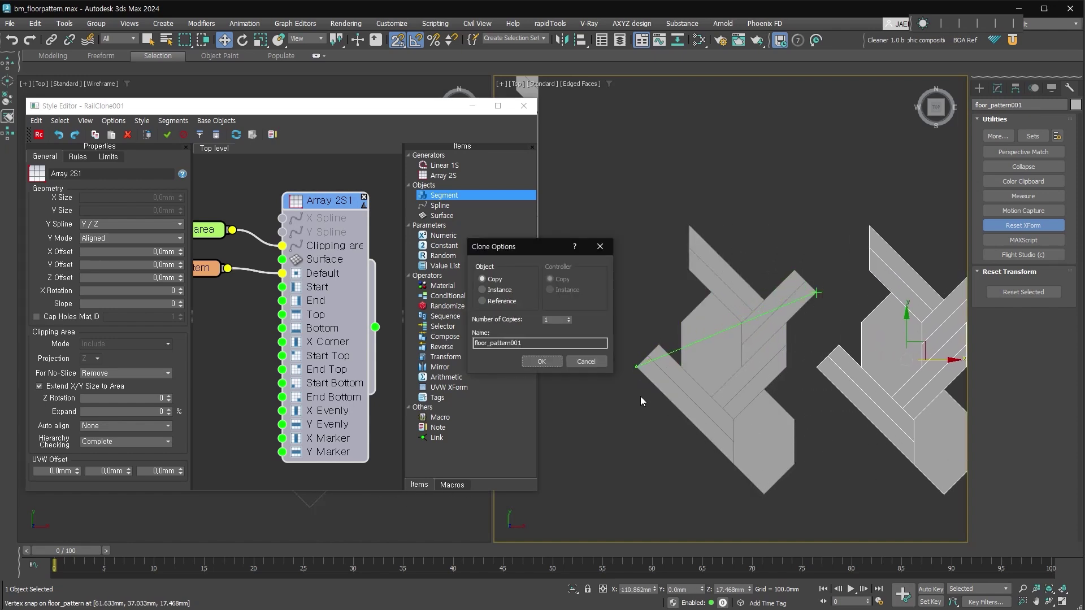
pyautogui.click(532, 361)
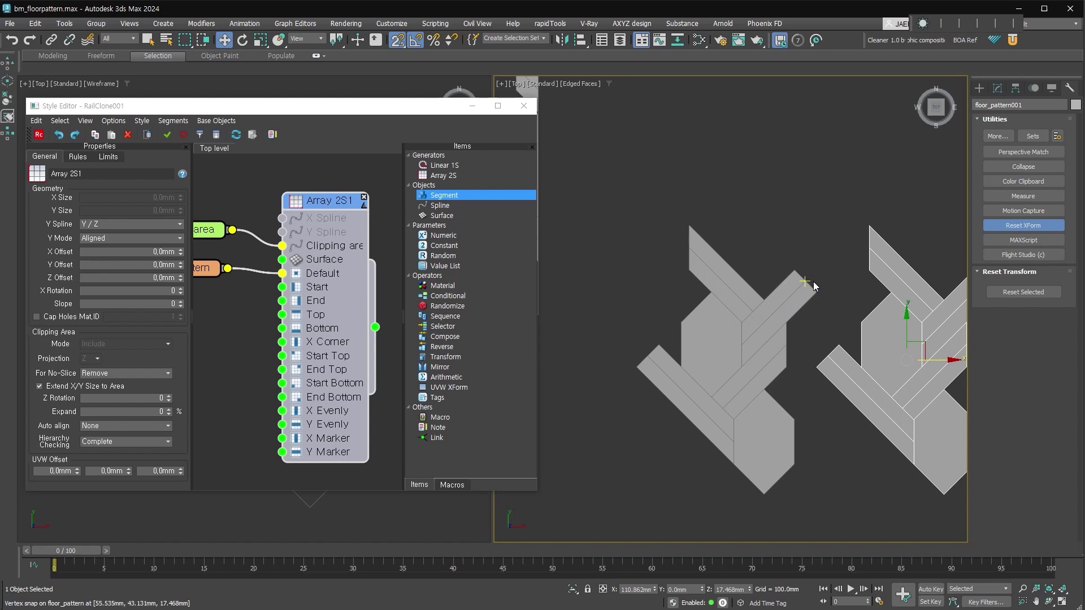
# - Lock the original tile's selection and snap a second copy, floor_pattern002, below it
pyautogui.click(774, 429)
pyautogui.moveTo(786, 509); pyautogui.dragTo(761, 393, button='middle')
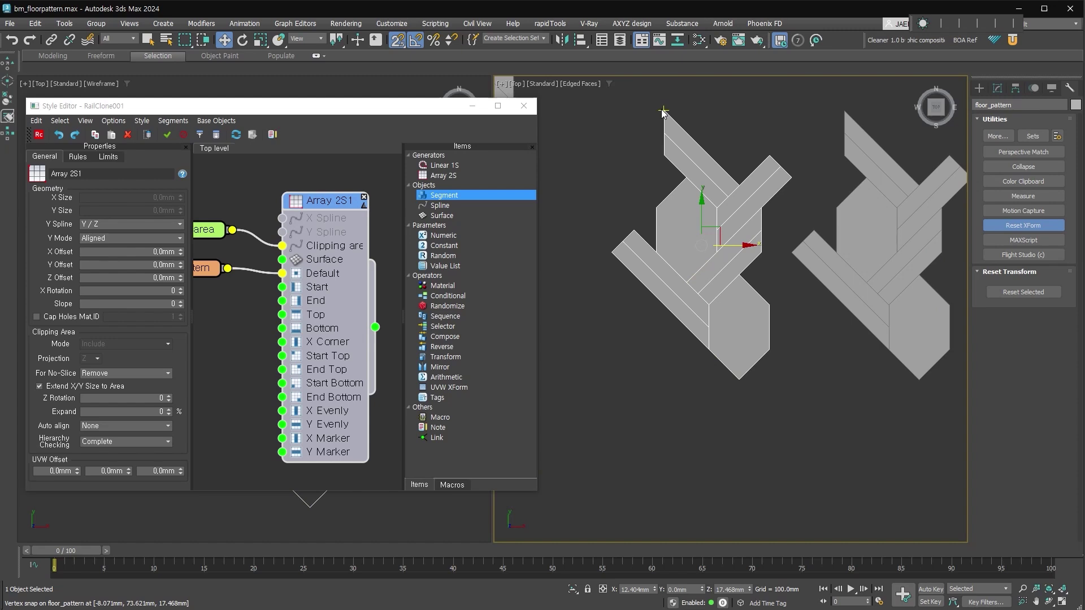
pyautogui.press('space')
pyautogui.keyDown('shift'); pyautogui.moveTo(665, 111); pyautogui.dragTo(738, 375); pyautogui.keyUp('shift')
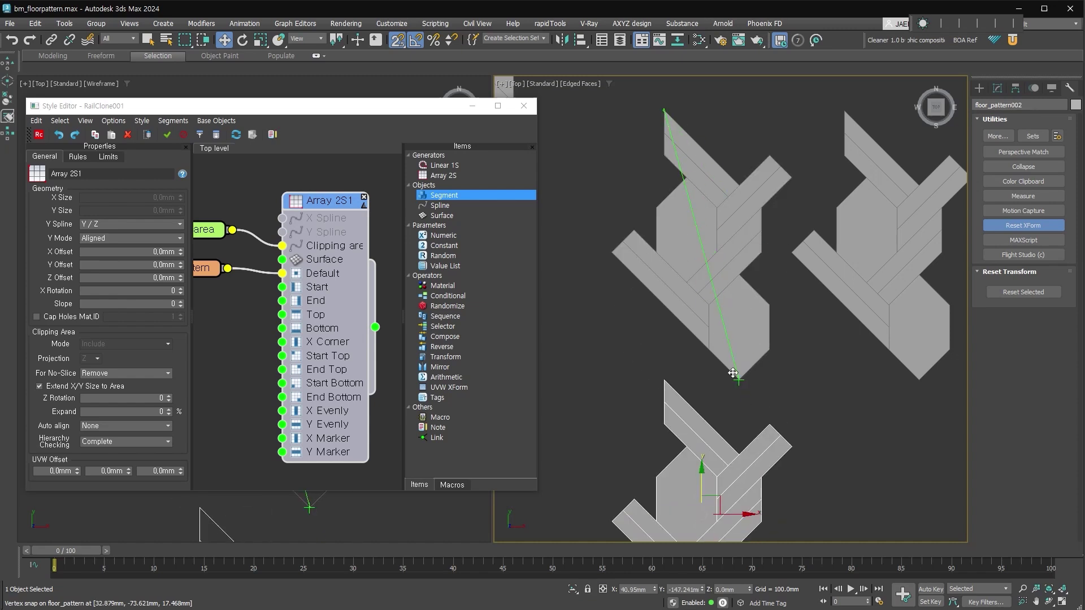
pyautogui.click(542, 363)
pyautogui.click(855, 479)
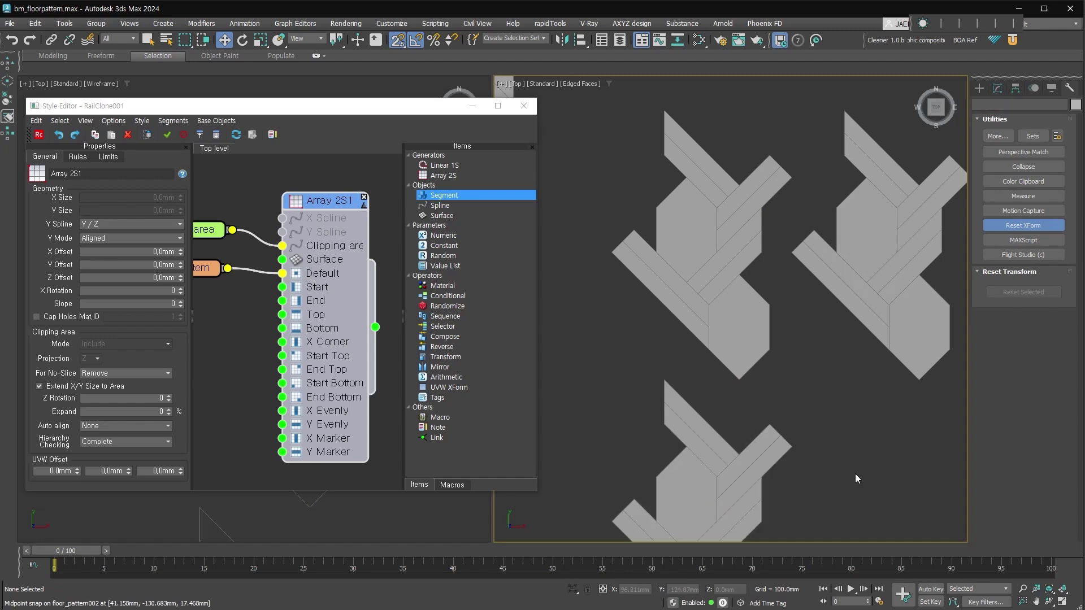
pyautogui.click(978, 90)
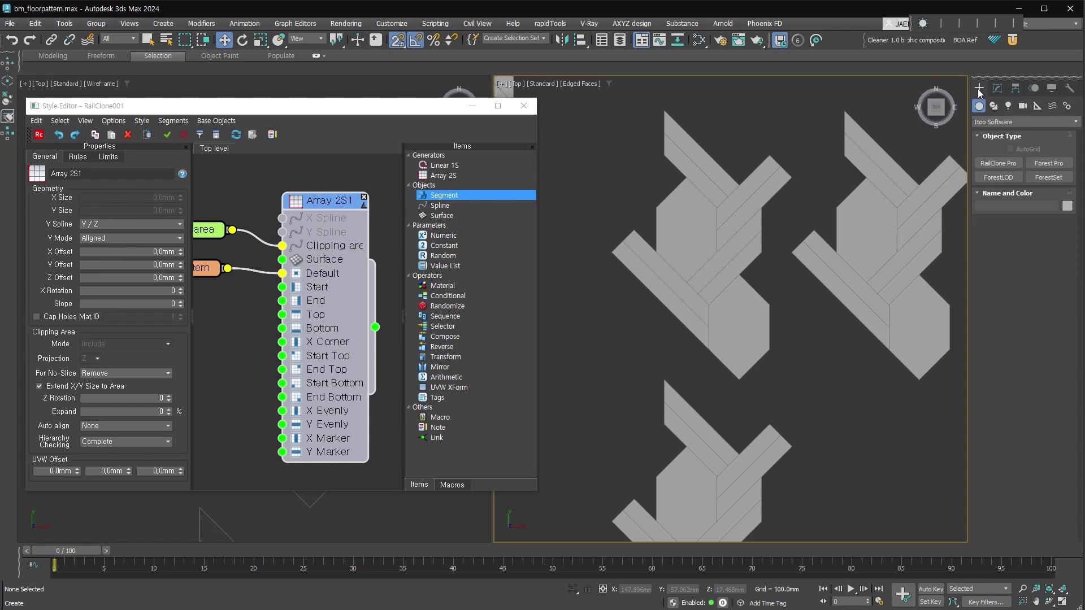
# - Try drawing a rectangle between the tile corners, then undo it
pyautogui.click(1037, 106)
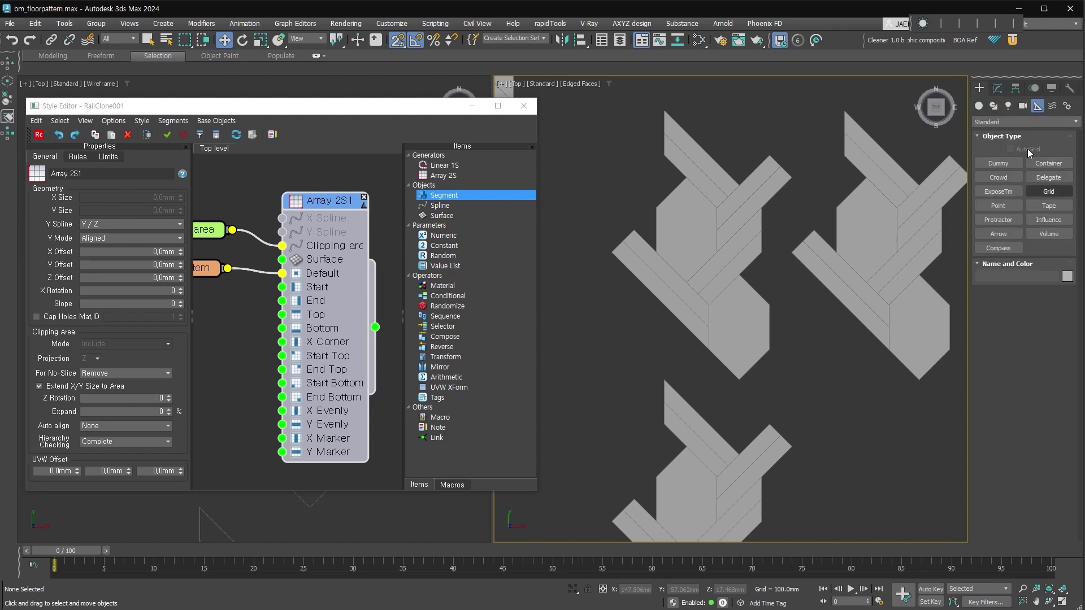
pyautogui.click(994, 107)
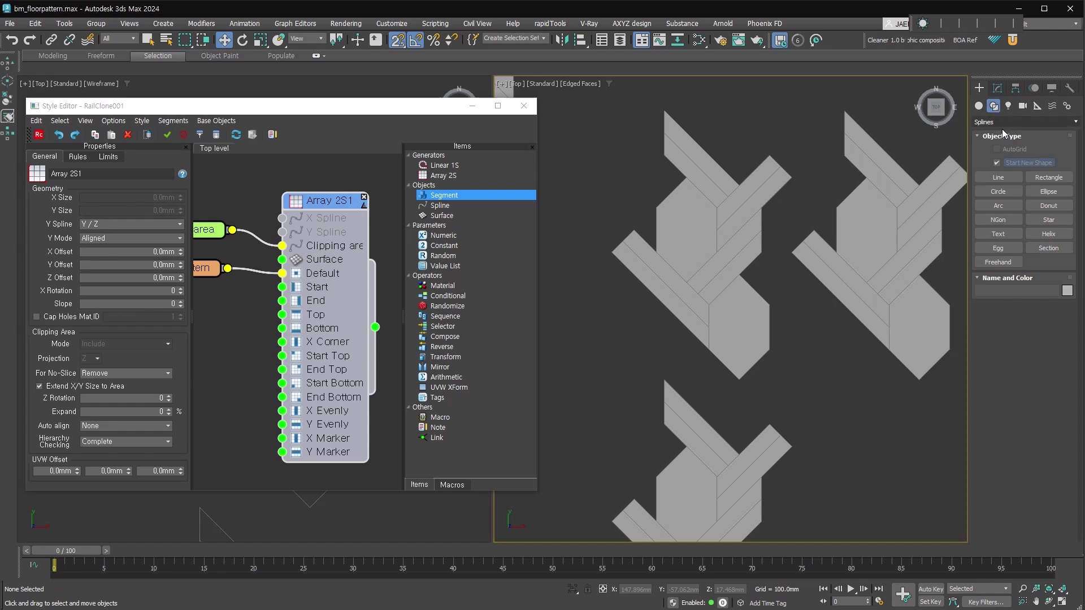
pyautogui.click(1049, 177)
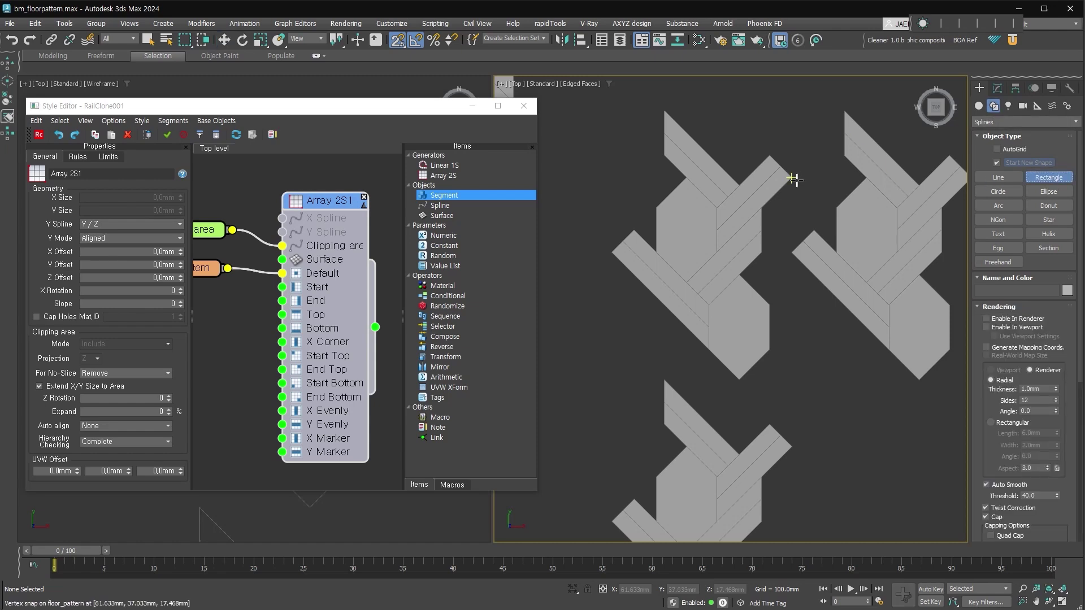
pyautogui.moveTo(794, 180); pyautogui.dragTo(834, 203)
pyautogui.rightClick(836, 203)
pyautogui.moveTo(763, 207); pyautogui.dragTo(837, 208)
pyautogui.scroll(-5, 1052, 521)
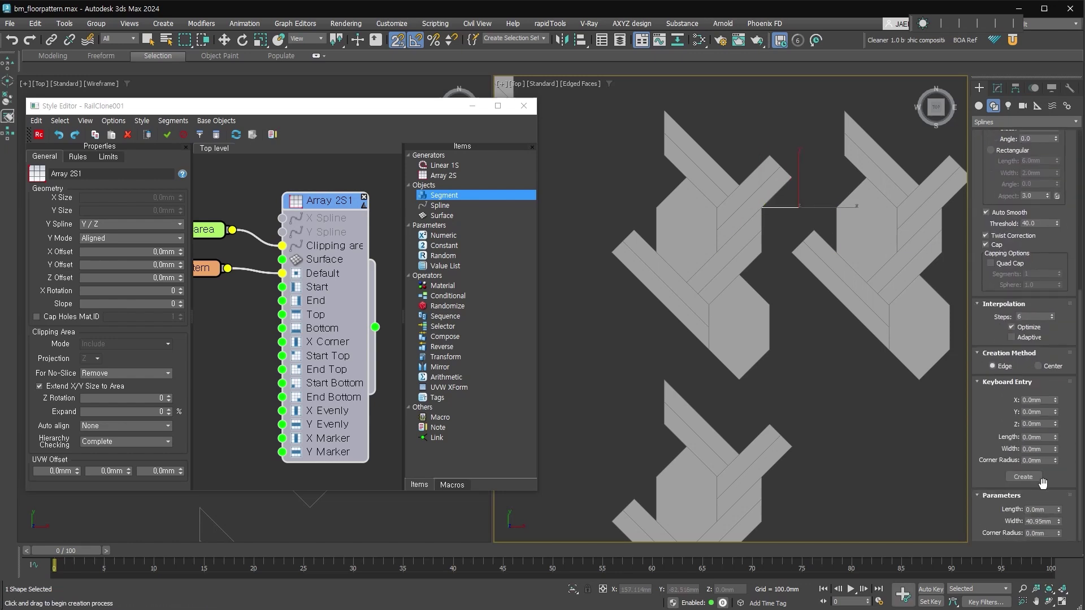
pyautogui.hotkey('ctrl', 'z')
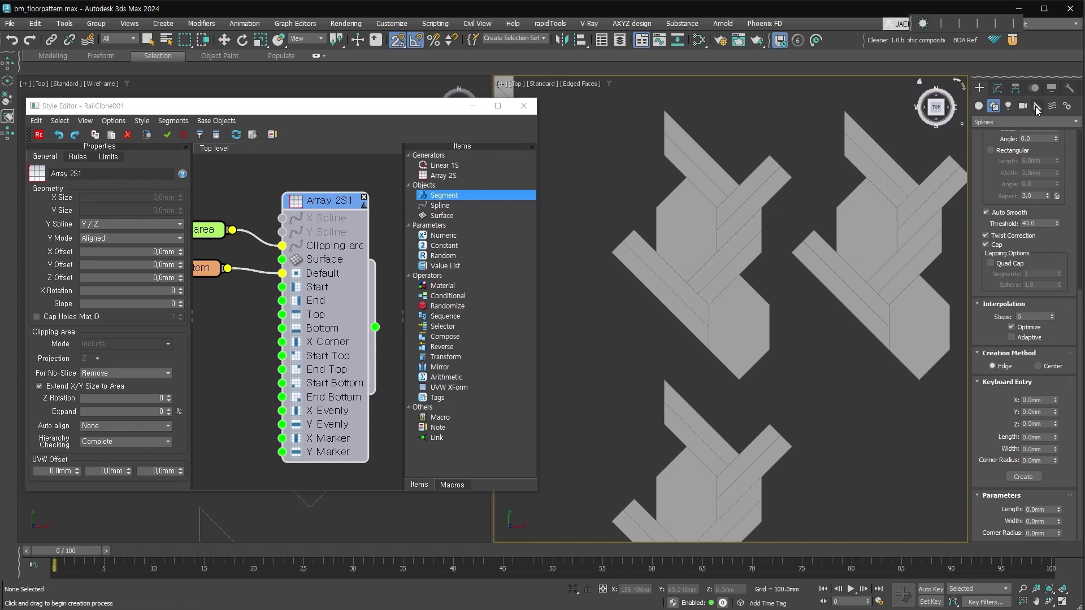
# - Measure the 40.95 mm horizontal offset between the tiles with a Tape helper
pyautogui.click(1038, 107)
pyautogui.click(1049, 206)
pyautogui.moveTo(763, 208); pyautogui.dragTo(836, 208)
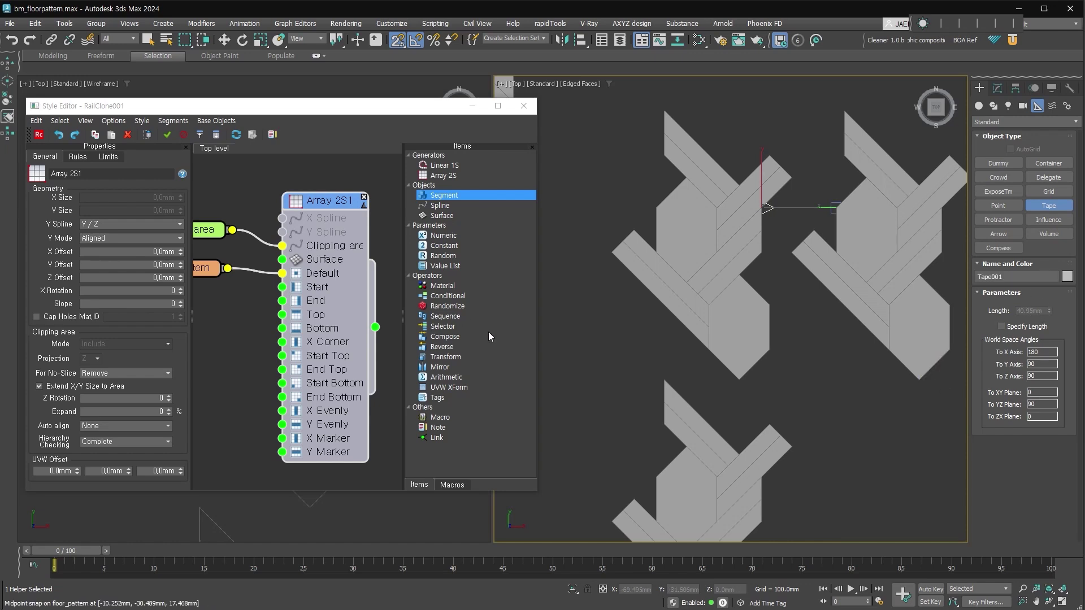
# - Set the floor_pattern segment's left padding to -40.95 mm
pyautogui.moveTo(193, 274); pyautogui.dragTo(269, 289, button='middle')
pyautogui.click(266, 288)
pyautogui.click(113, 216)
pyautogui.write('-40,95')
pyautogui.press('Return')
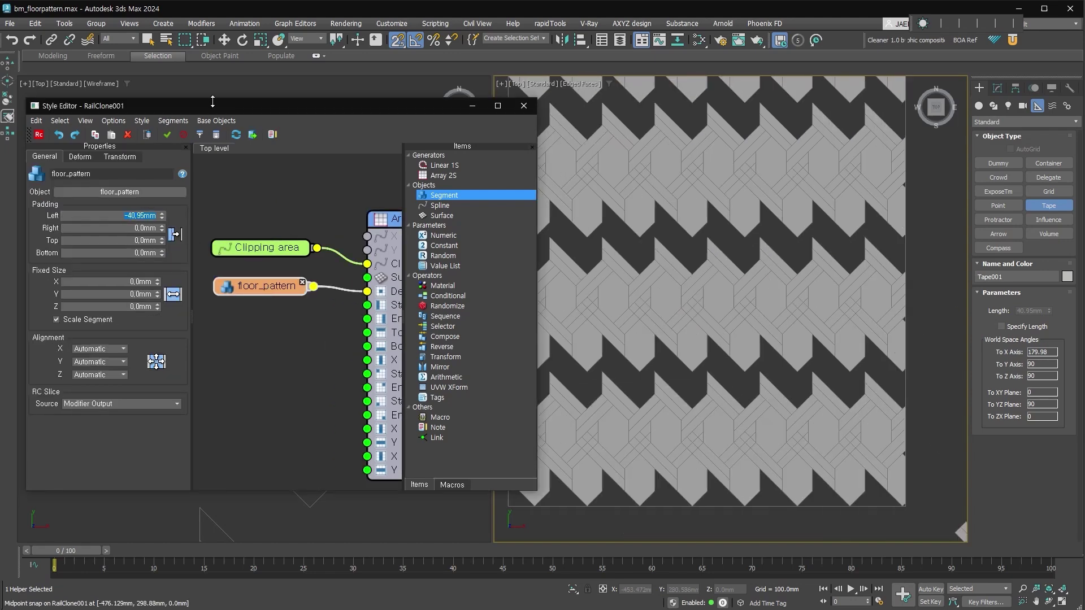
# - Exit the tape tool and select the floor_pattern tile's four corner vertices
pyautogui.scroll(5, 625, 294)
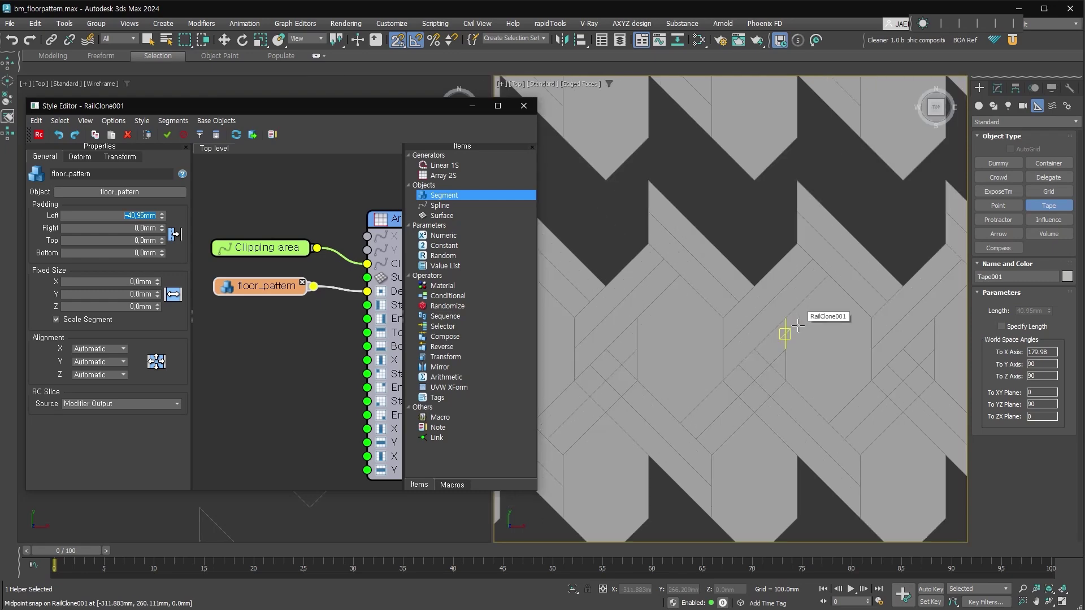
pyautogui.scroll(5, 823, 338)
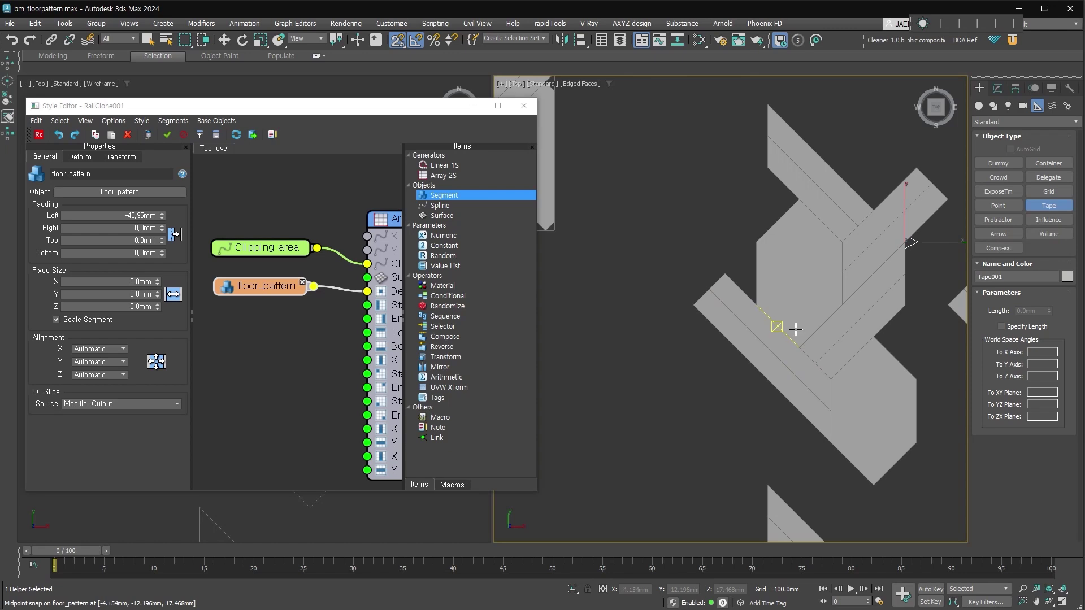
pyautogui.hotkey('ctrl', 'z')
pyautogui.press('w')
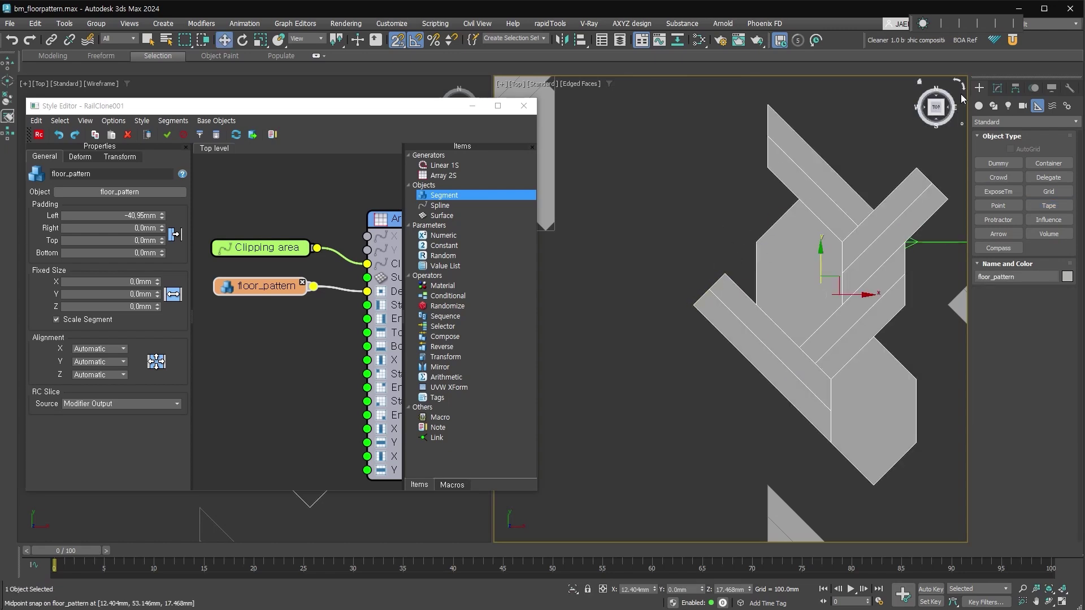
pyautogui.click(997, 88)
pyautogui.click(995, 229)
pyautogui.moveTo(678, 263); pyautogui.dragTo(760, 311)
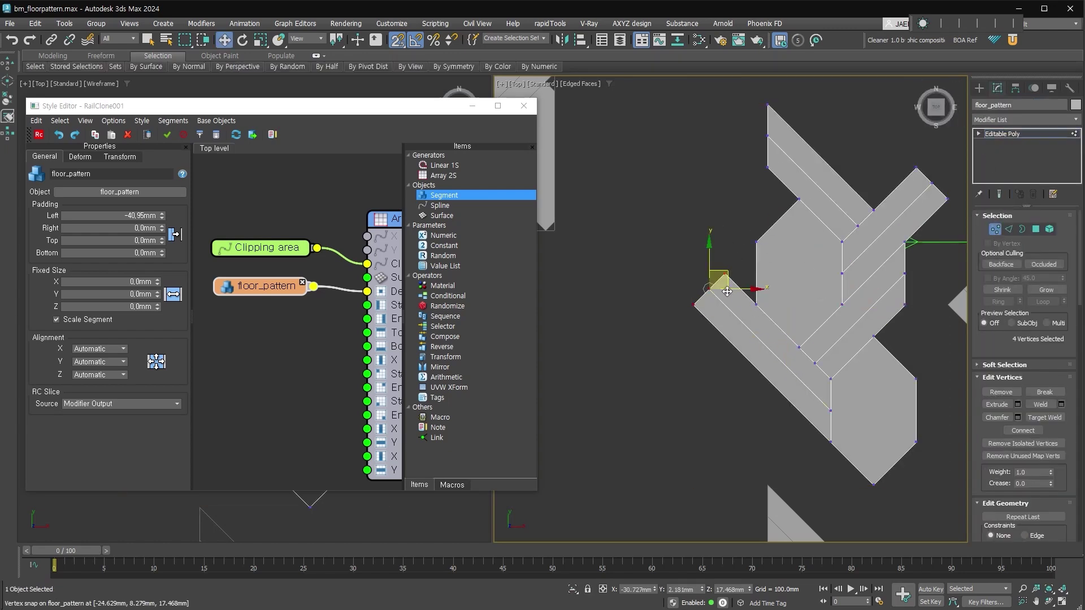
# - Move the selected vertices onto the edge midpoint, then undo the change
pyautogui.scroll(3, 729, 273)
pyautogui.scroll(2, 661, 274)
pyautogui.scroll(1, 661, 274)
pyautogui.moveTo(661, 275); pyautogui.dragTo(789, 415)
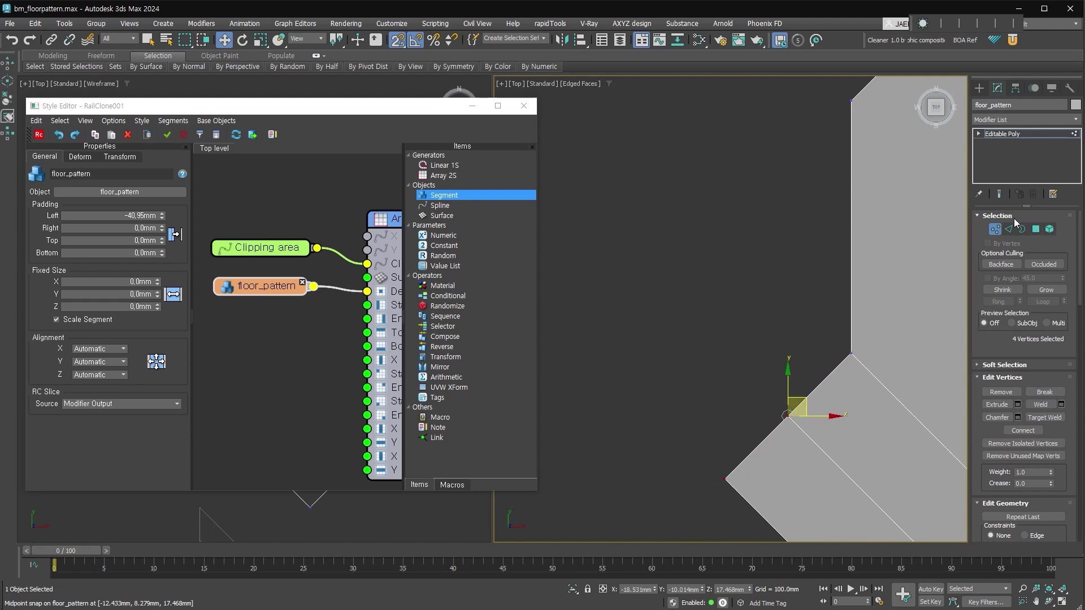
pyautogui.click(995, 229)
pyautogui.scroll(-5, 735, 339)
pyautogui.scroll(-2, 664, 336)
pyautogui.hotkey('ctrl', 'z')
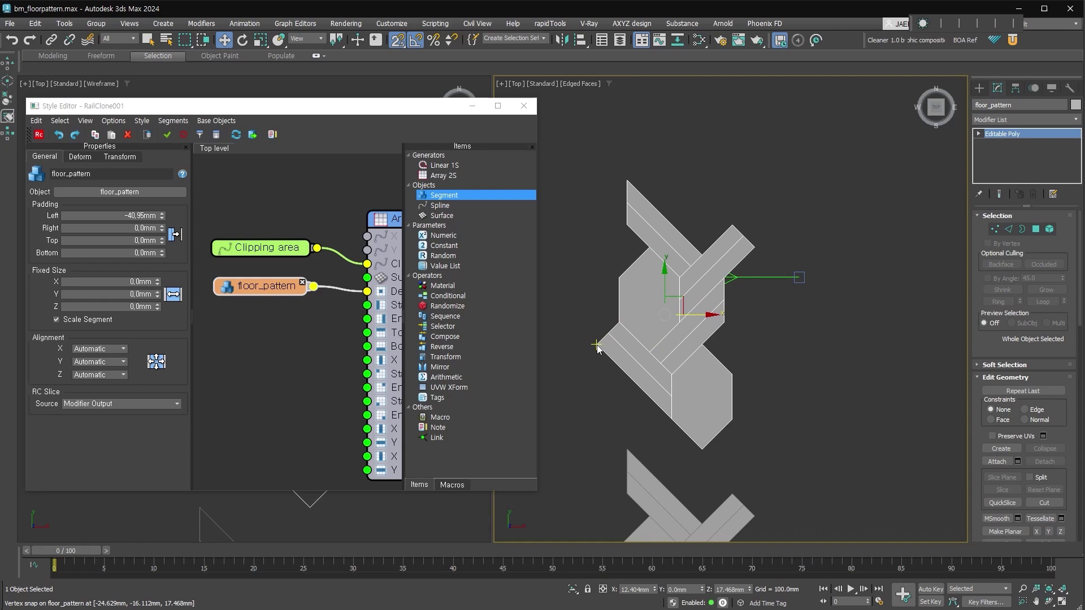
# - Re-measure the tile gap, set left padding to -28.754 mm, and tape the vertical offset
pyautogui.keyDown('shift'); pyautogui.moveTo(599, 344); pyautogui.dragTo(757, 343); pyautogui.keyUp('shift')
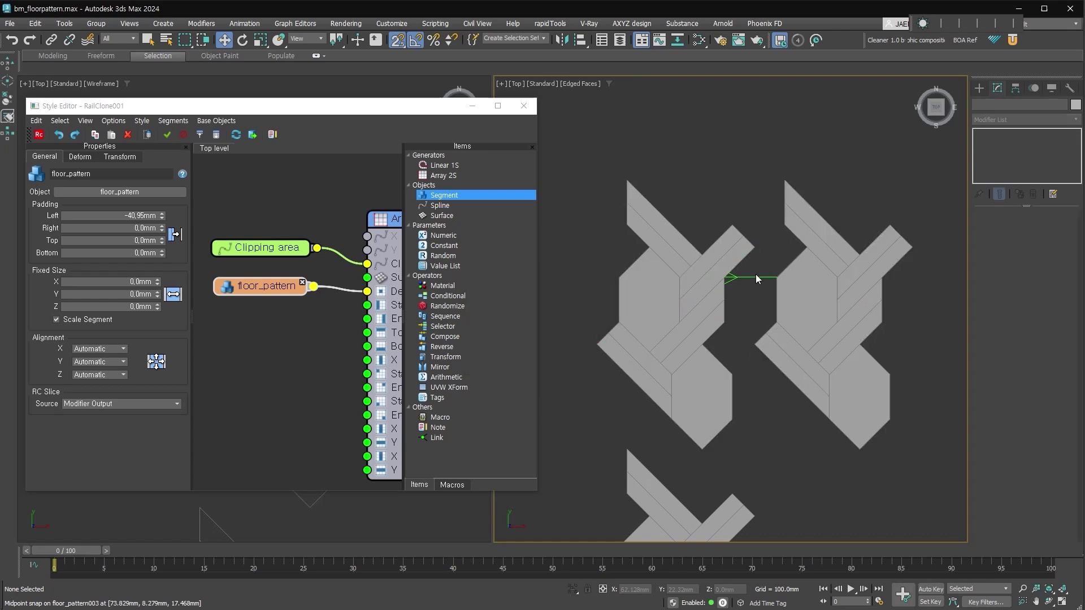
pyautogui.moveTo(729, 277); pyautogui.dragTo(778, 277)
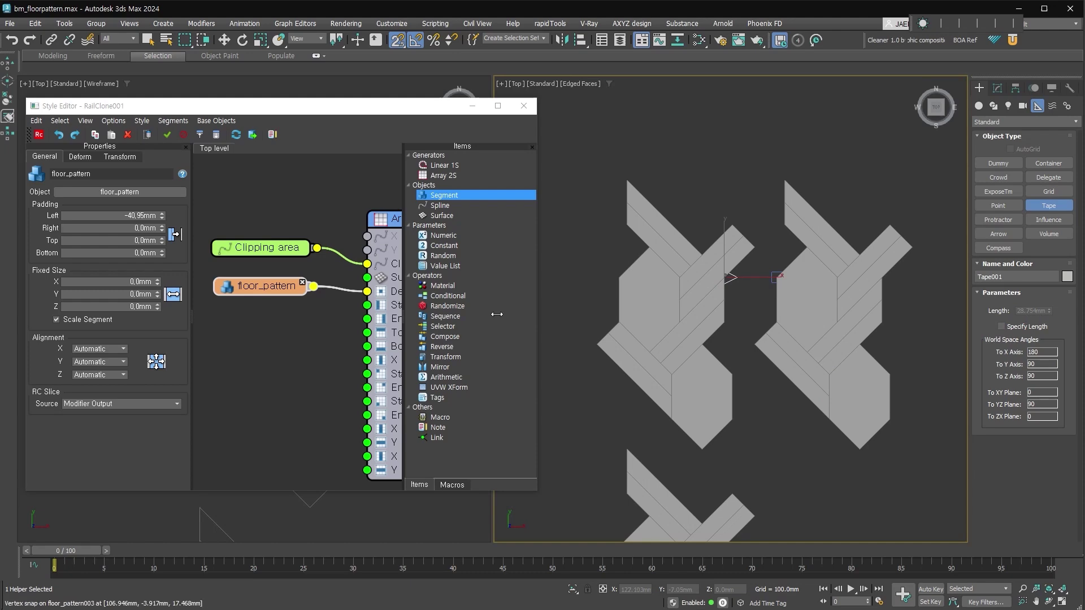
pyautogui.doubleClick(136, 215)
pyautogui.write('-28,754')
pyautogui.press('Return')
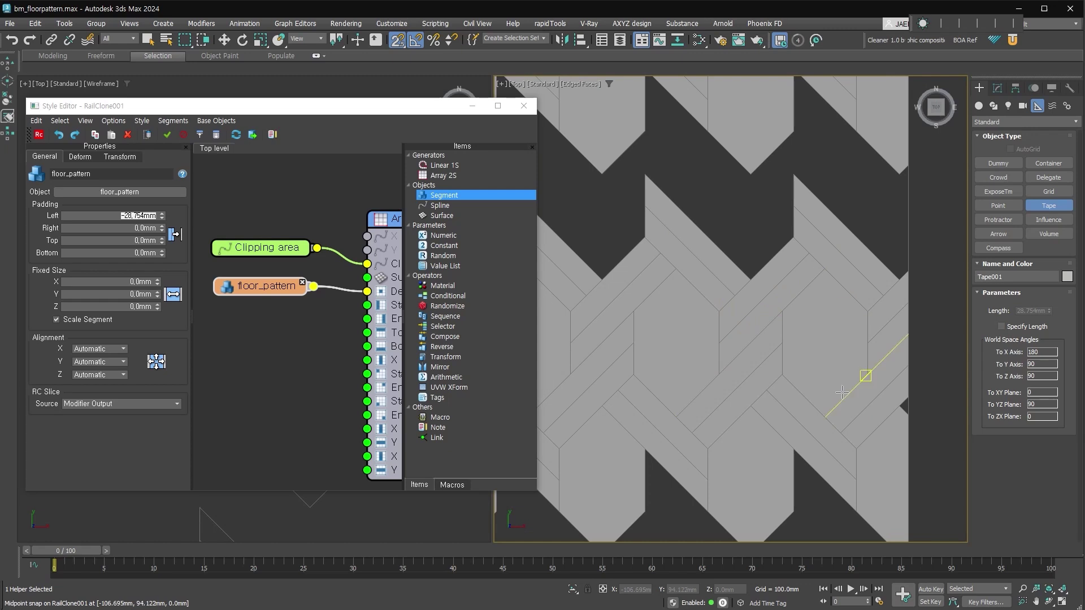
pyautogui.moveTo(882, 419)
pyautogui.mouseDown(button='middle')
pyautogui.moveTo(768, 380)
pyautogui.moveTo(743, 306)
pyautogui.mouseUp(button='middle')
pyautogui.moveTo(781, 316); pyautogui.dragTo(783, 419)
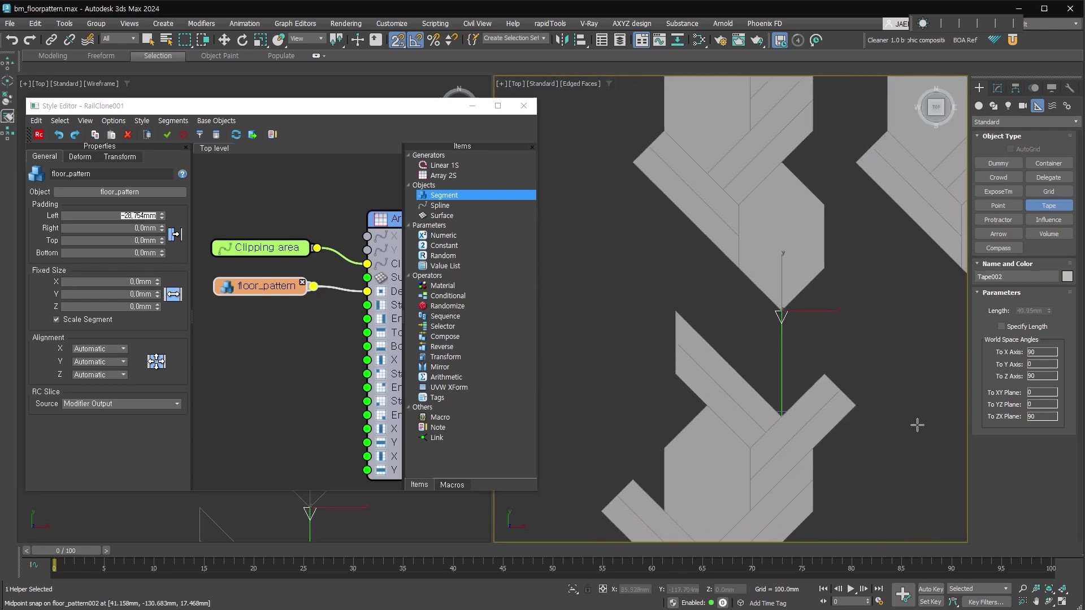
# - Enter -40,95 mm as Padding Top, reframe the pattern and select the Array 2S1 node
pyautogui.click(141, 241)
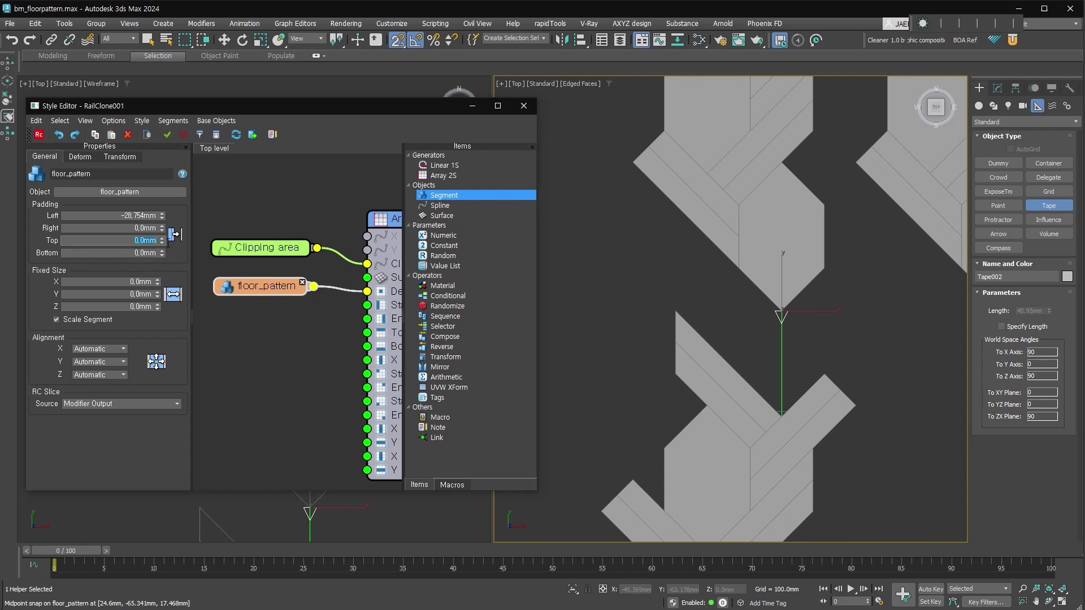
pyautogui.write('-40,95')
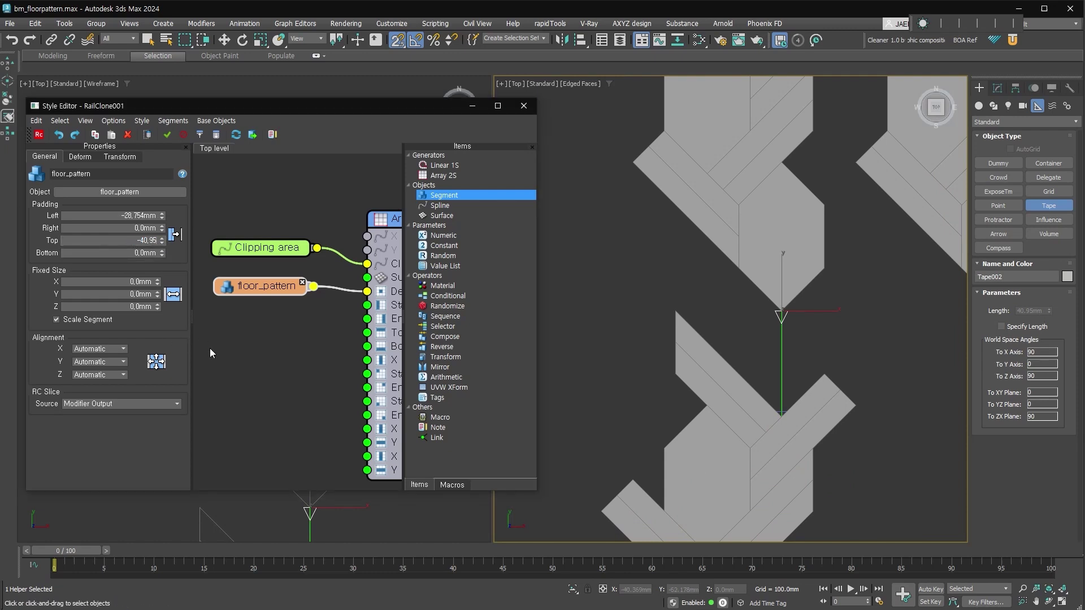
pyautogui.press('Return')
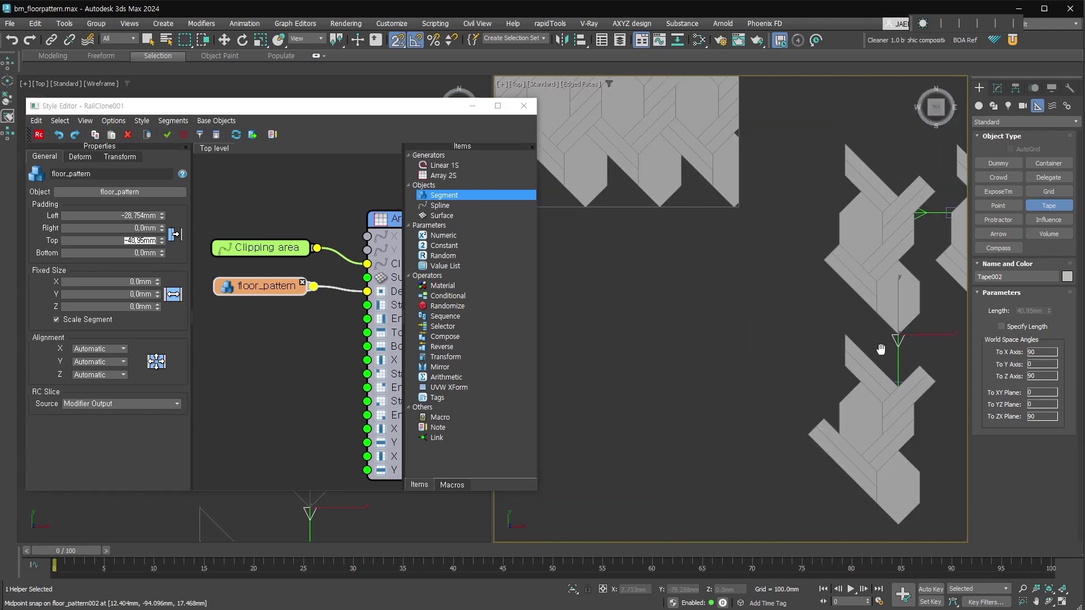
pyautogui.scroll(-5, 860, 352)
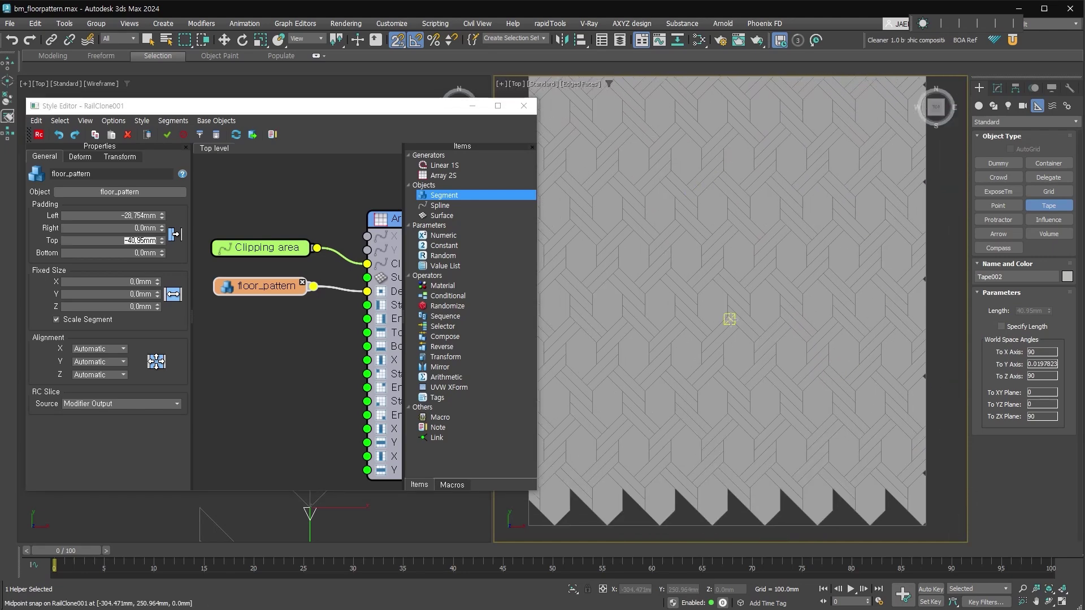
pyautogui.scroll(-2, 770, 346)
pyautogui.moveTo(771, 346); pyautogui.dragTo(787, 355, button='middle')
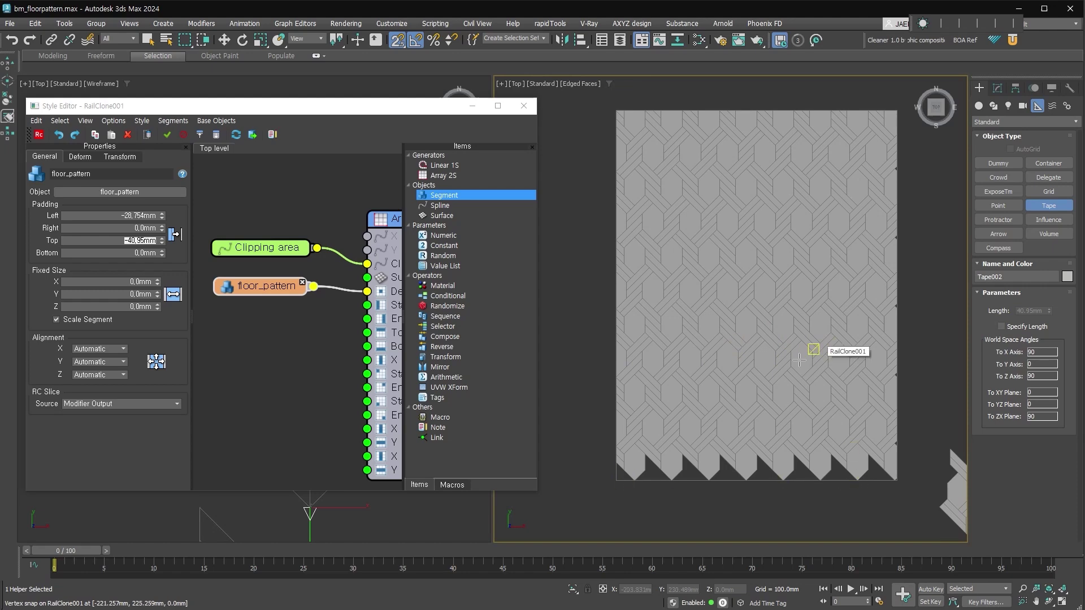
pyautogui.moveTo(395, 265); pyautogui.dragTo(294, 260, button='middle')
pyautogui.click(322, 211)
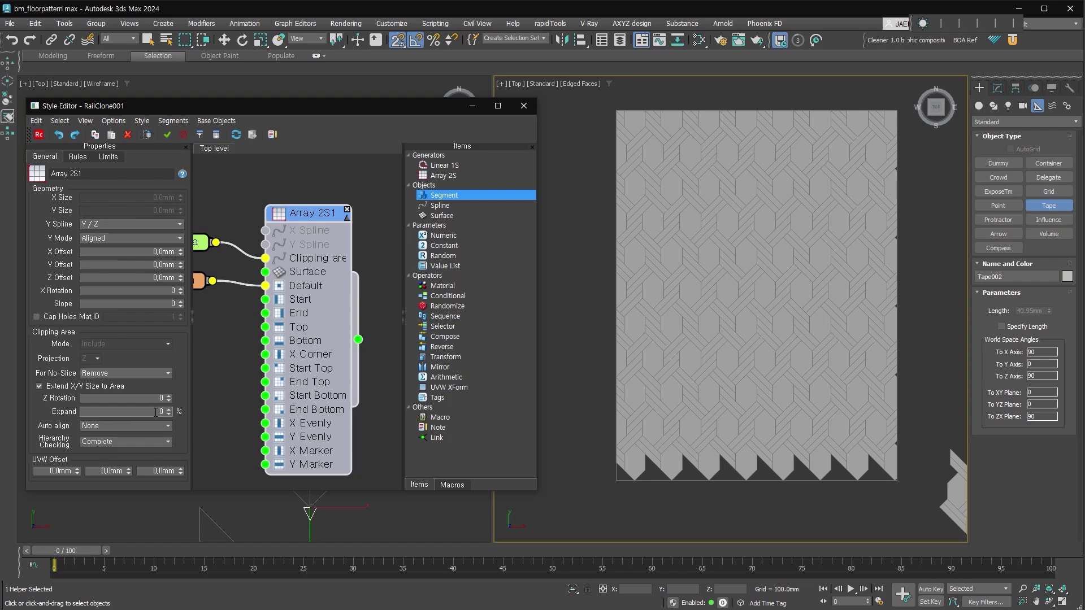
pyautogui.write('50')
# - Set Array 2S1's clipping Expand to 50%, deselect the tape helper and switch to Select and Move
pyautogui.press('Return')
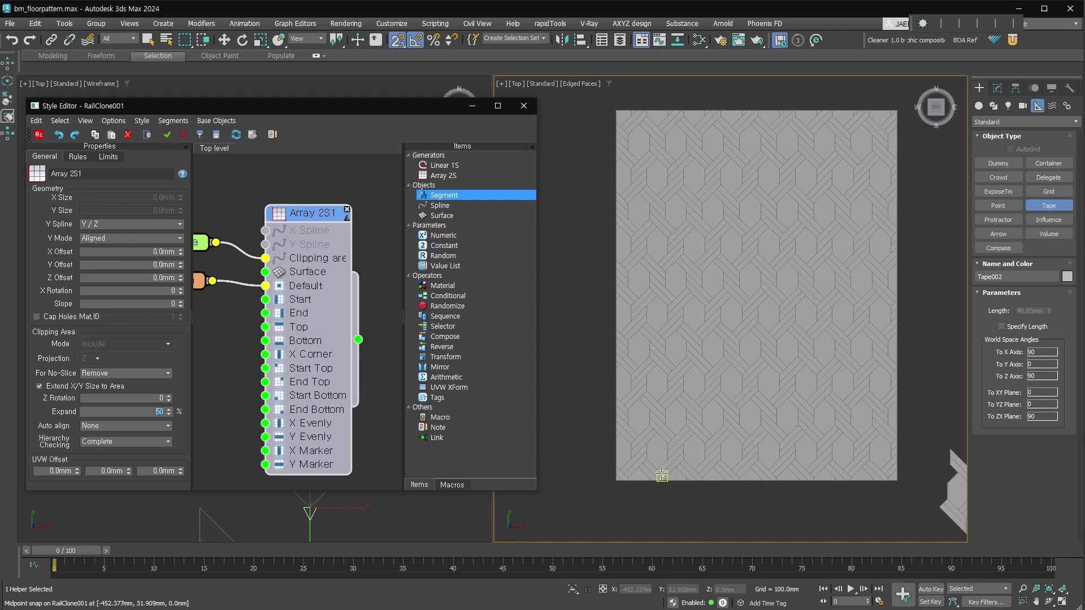
pyautogui.press('Return')
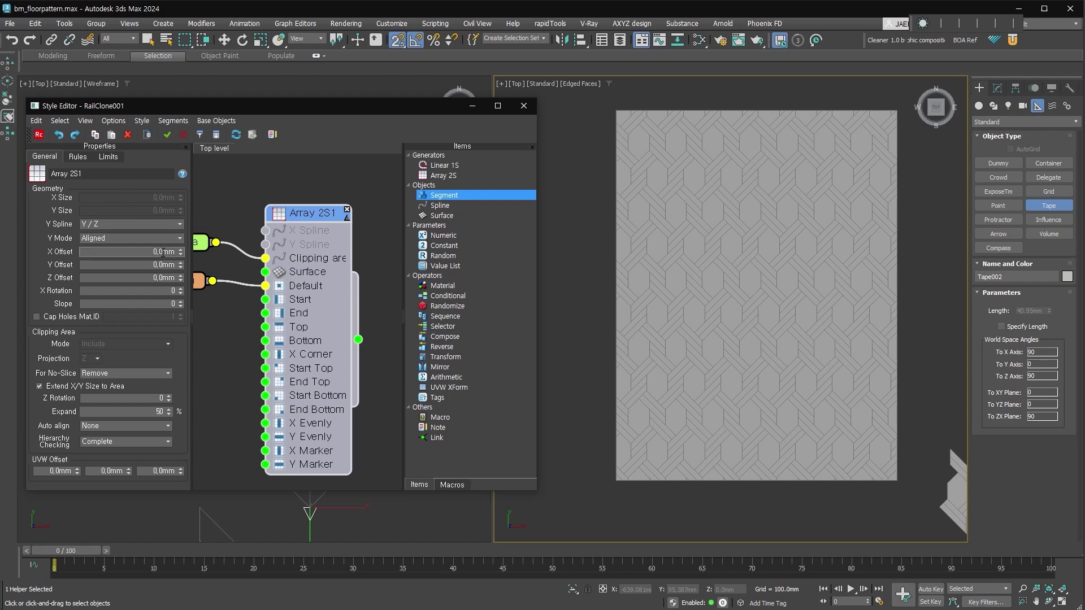
pyautogui.click(780, 498)
pyautogui.press('w')
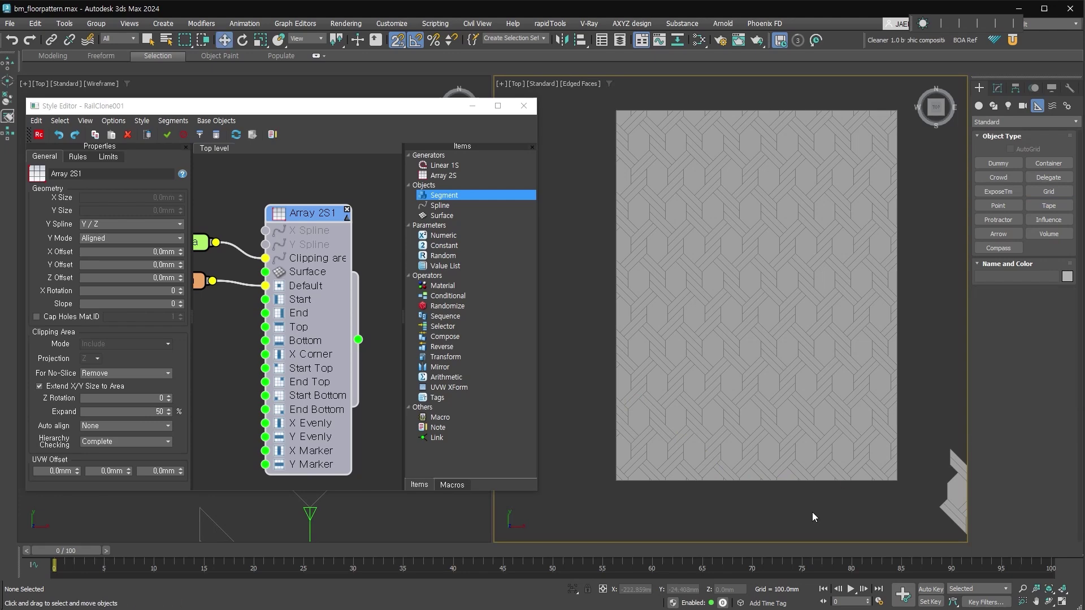
# - Add Edit Spline to Rectangle001 and drag its bottom-right vertex up and left
pyautogui.click(846, 481)
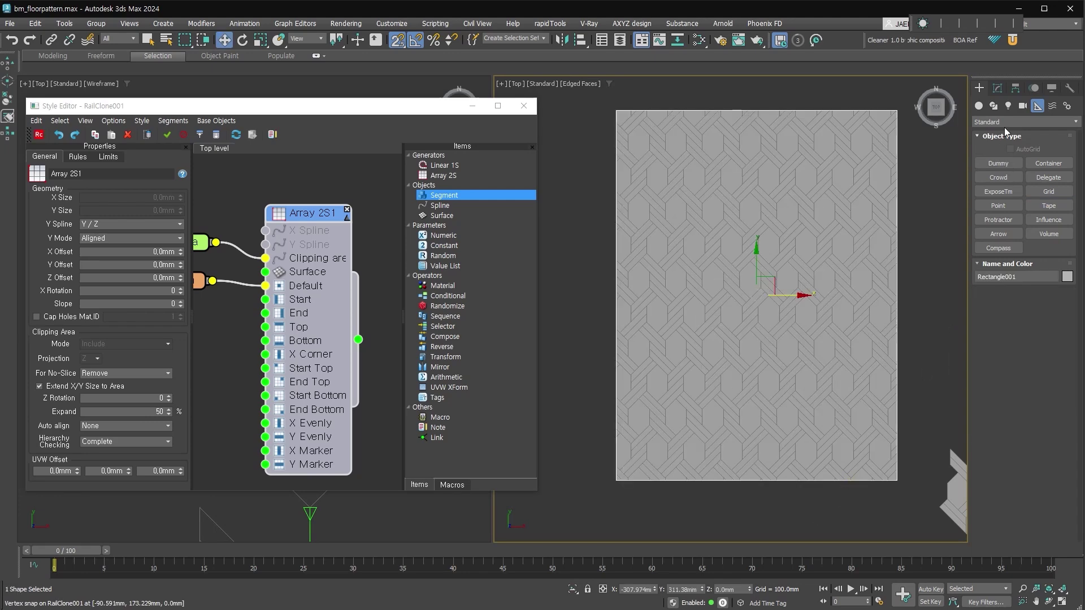
pyautogui.click(998, 89)
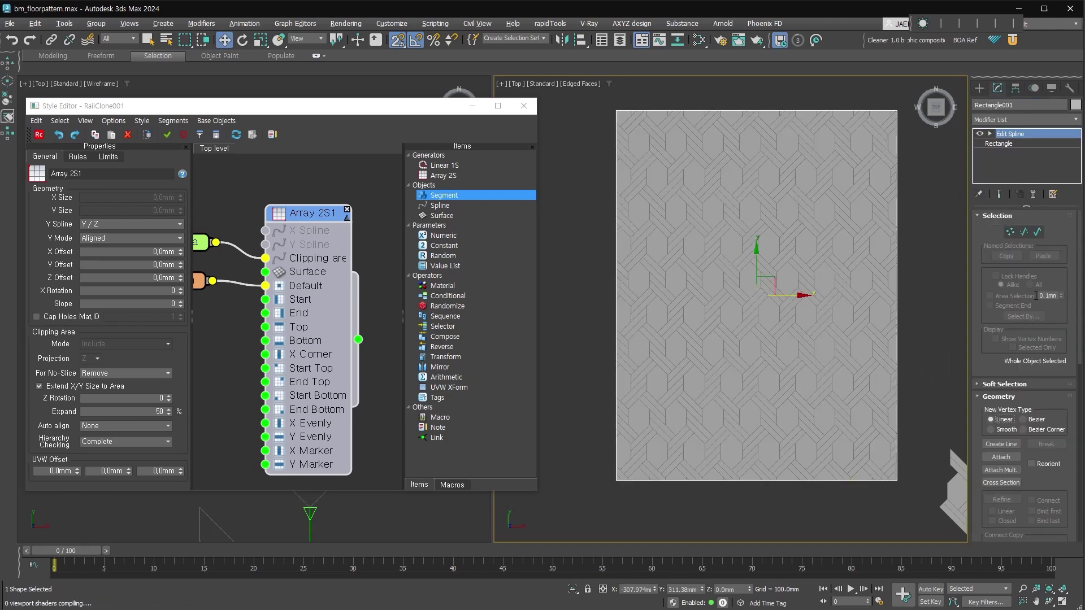
pyautogui.press('1')
pyautogui.click(897, 480)
pyautogui.moveTo(910, 461); pyautogui.dragTo(832, 445)
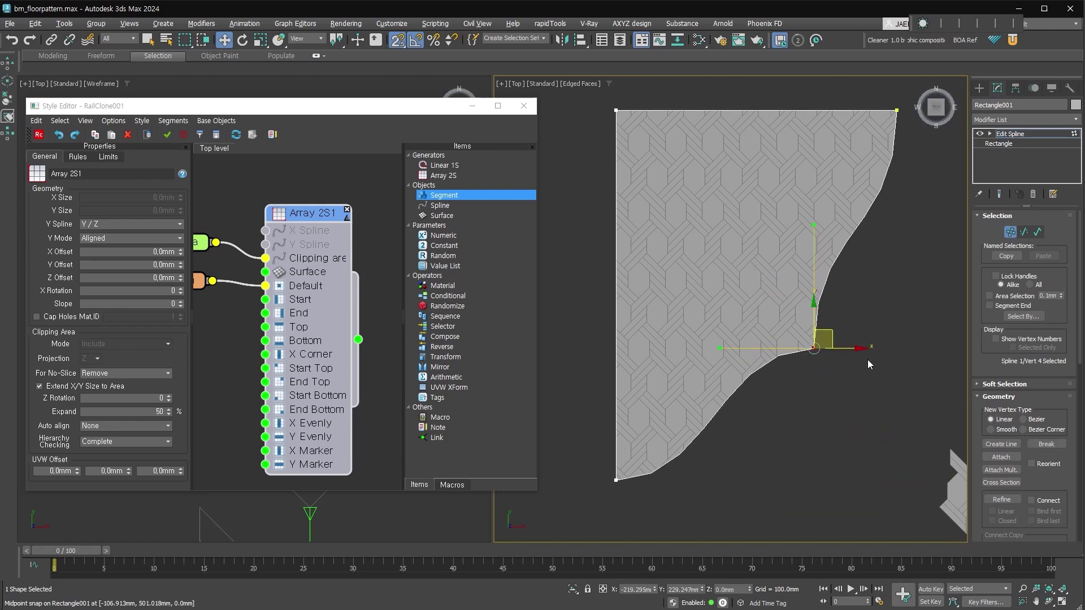
pyautogui.click(1011, 231)
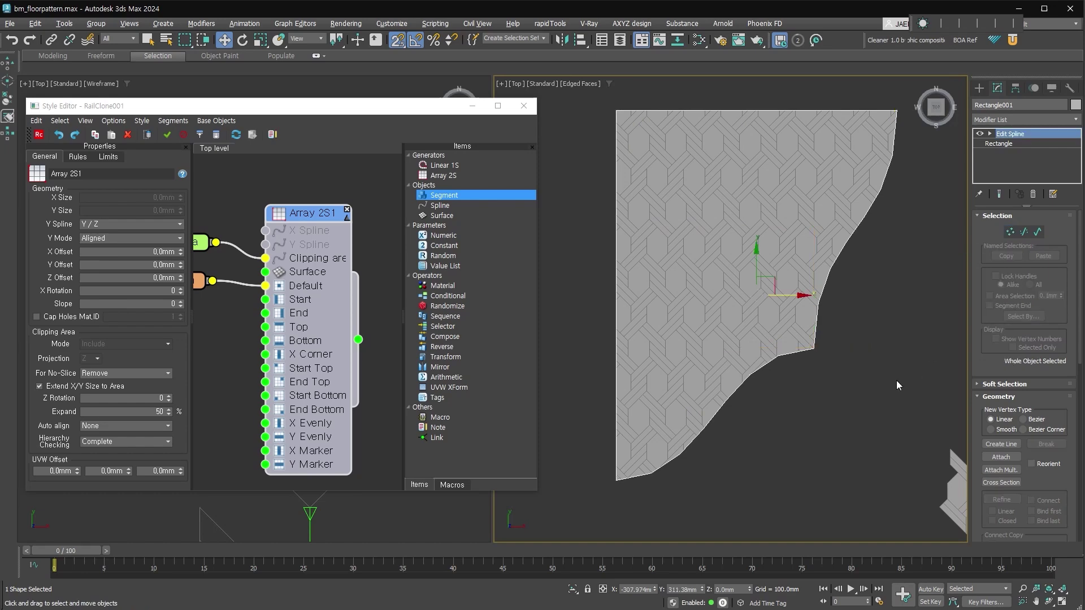
# - Select a single floor_pattern tile piece, add Edit Poly and isolate it
pyautogui.click(900, 385)
pyautogui.scroll(3, 788, 330)
pyautogui.click(933, 509)
pyautogui.moveTo(848, 396)
pyautogui.keyDown('alt'); pyautogui.mouseDown(button='middle')
pyautogui.moveTo(922, 298)
pyautogui.moveTo(879, 345)
pyautogui.mouseUp(button='middle'); pyautogui.keyUp('alt')
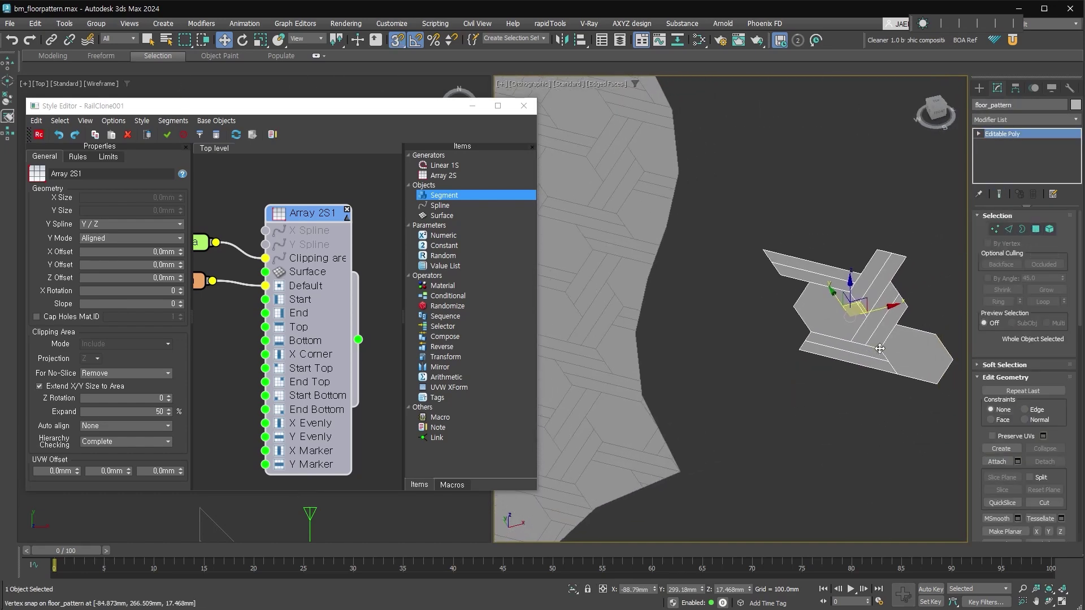
pyautogui.hotkey('alt', 'e')
pyautogui.hotkey('alt', 'q')
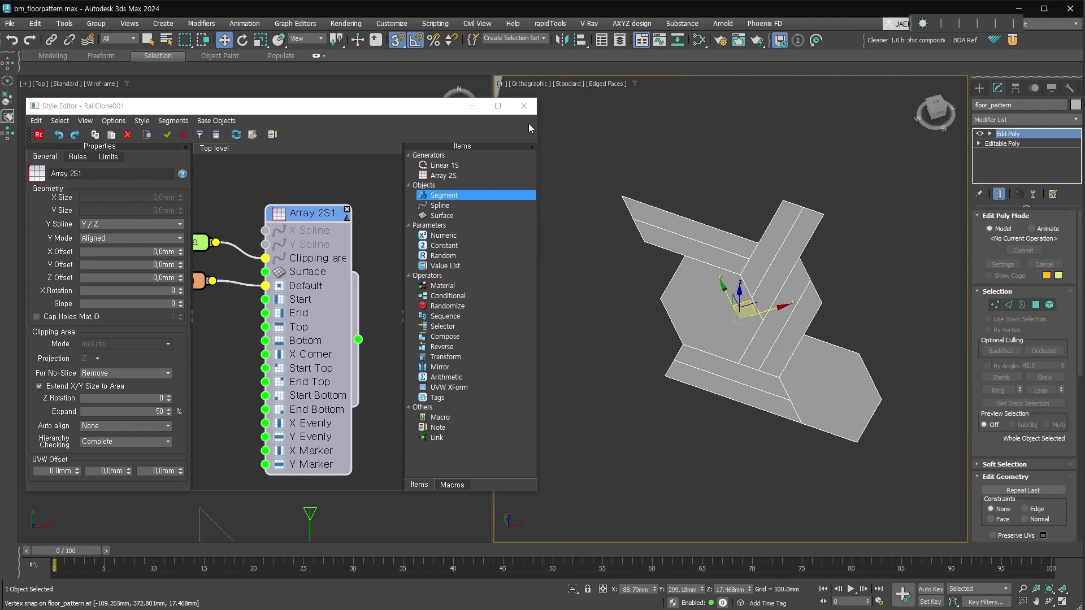
# - Close the Style Editor and inset all floor_pattern polygons by a small grout amount
pyautogui.click(524, 105)
pyautogui.scroll(-5, 379, 396)
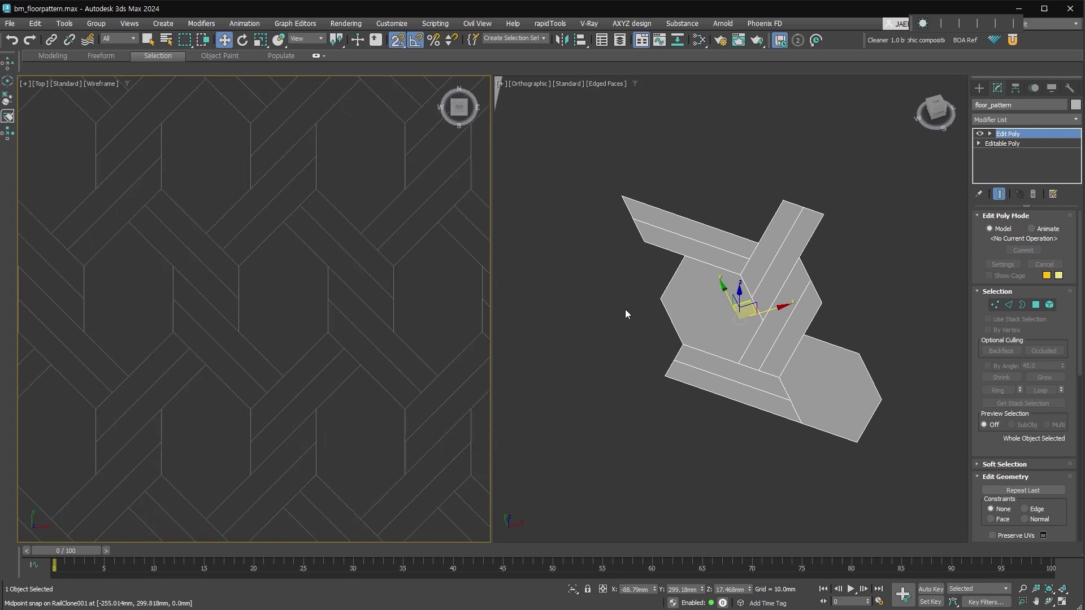
pyautogui.click(1035, 311)
pyautogui.hotkey('ctrl', 'a')
pyautogui.scroll(3, 901, 348)
pyautogui.scroll(-1, 860, 356)
pyautogui.rightClick(850, 348)
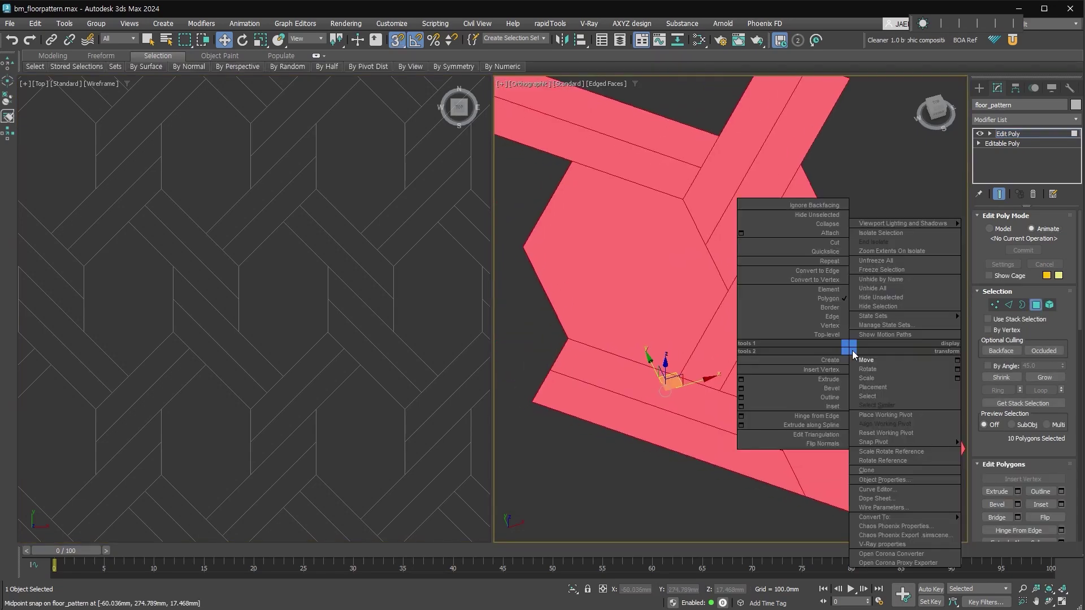
pyautogui.click(818, 406)
pyautogui.moveTo(790, 336); pyautogui.dragTo(790, 334)
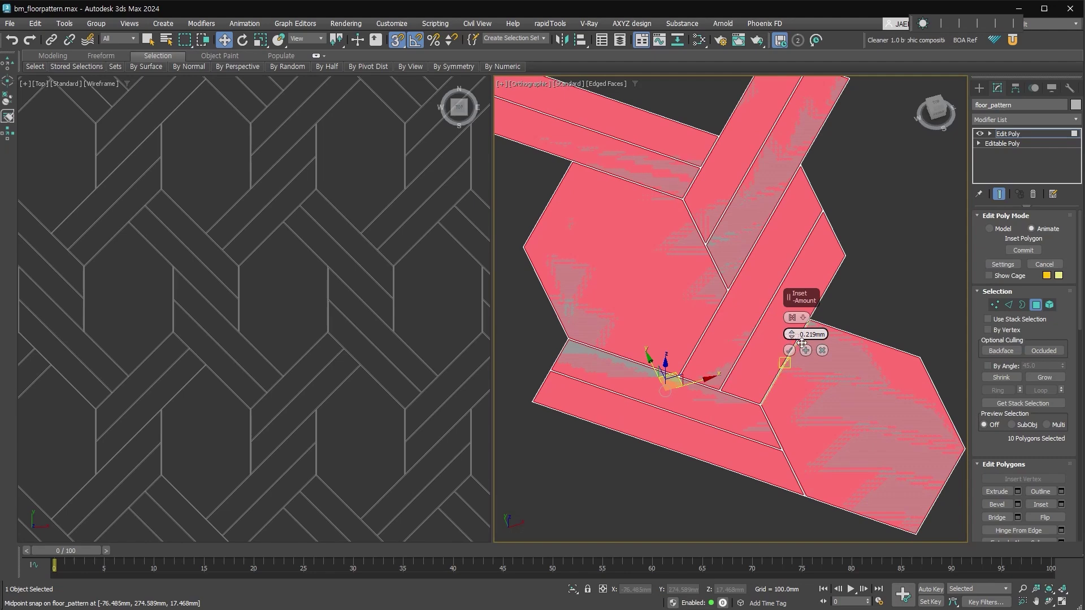
pyautogui.click(789, 350)
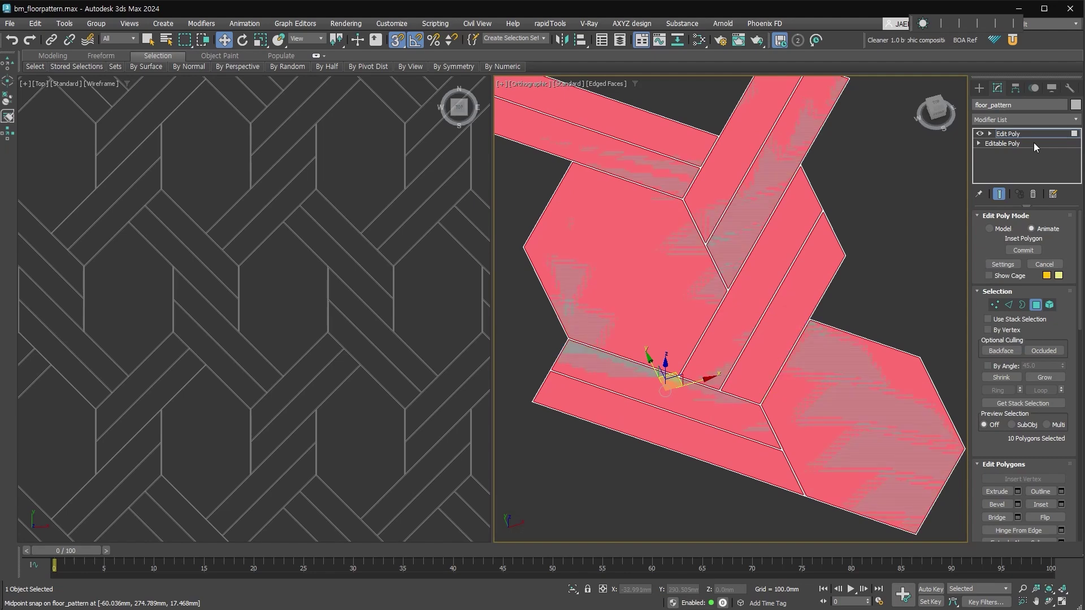
pyautogui.click(1035, 134)
# - Add a second Edit Poly modifier and select all 44 polygons
pyautogui.hotkey('ctrl', 'e')
pyautogui.press('4')
pyautogui.hotkey('ctrl', 'a')
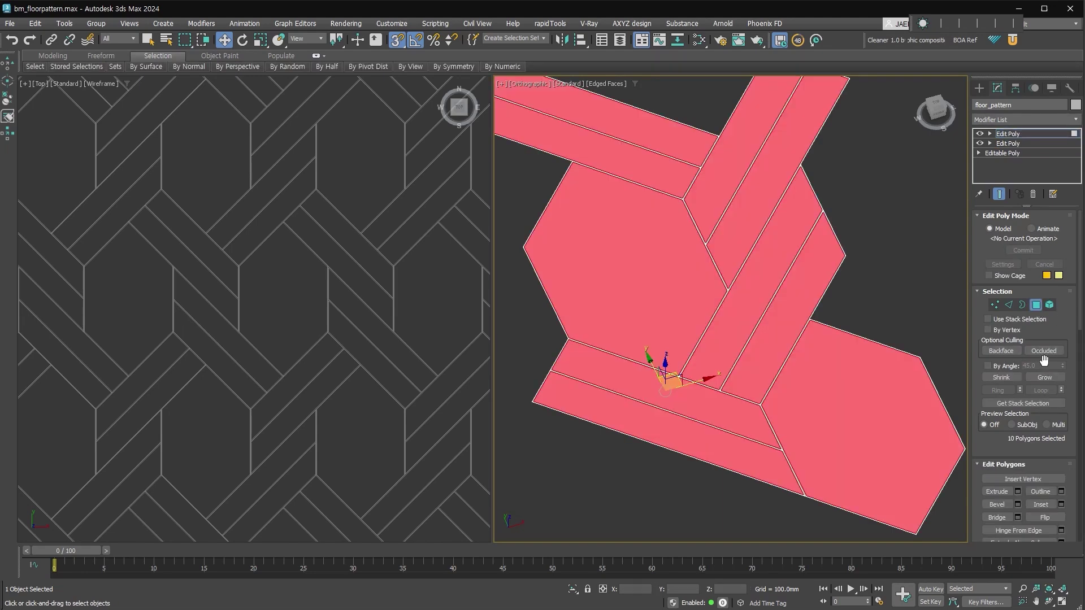
pyautogui.click(1043, 320)
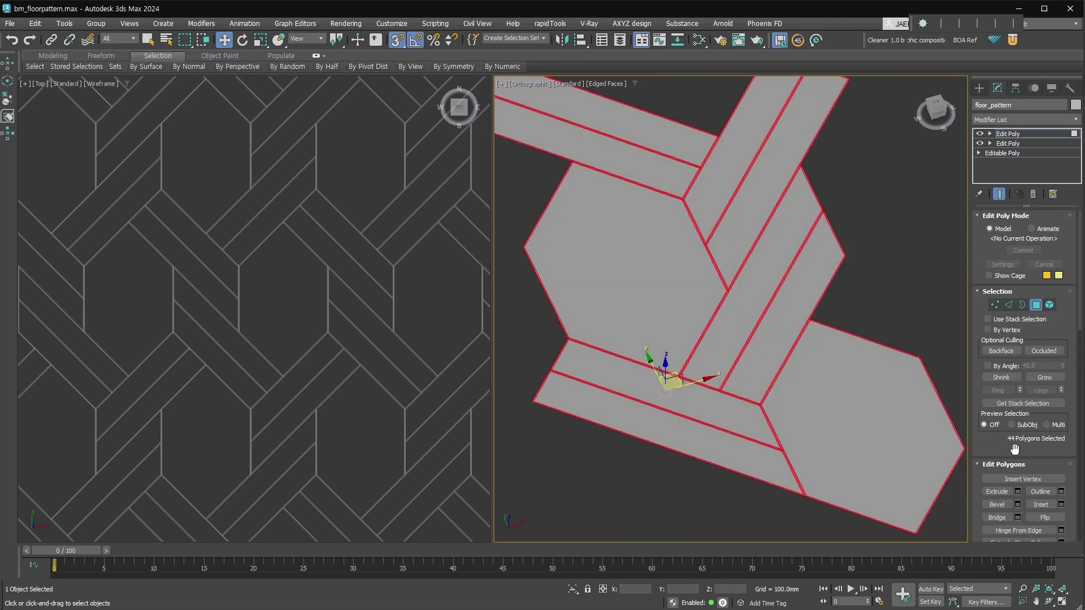
# - Adjust the material ID field, then return to Polygon level of the Edit Poly modifier
pyautogui.scroll(-5, 1029, 339)
pyautogui.scroll(-5, 1028, 339)
pyautogui.click(1039, 431)
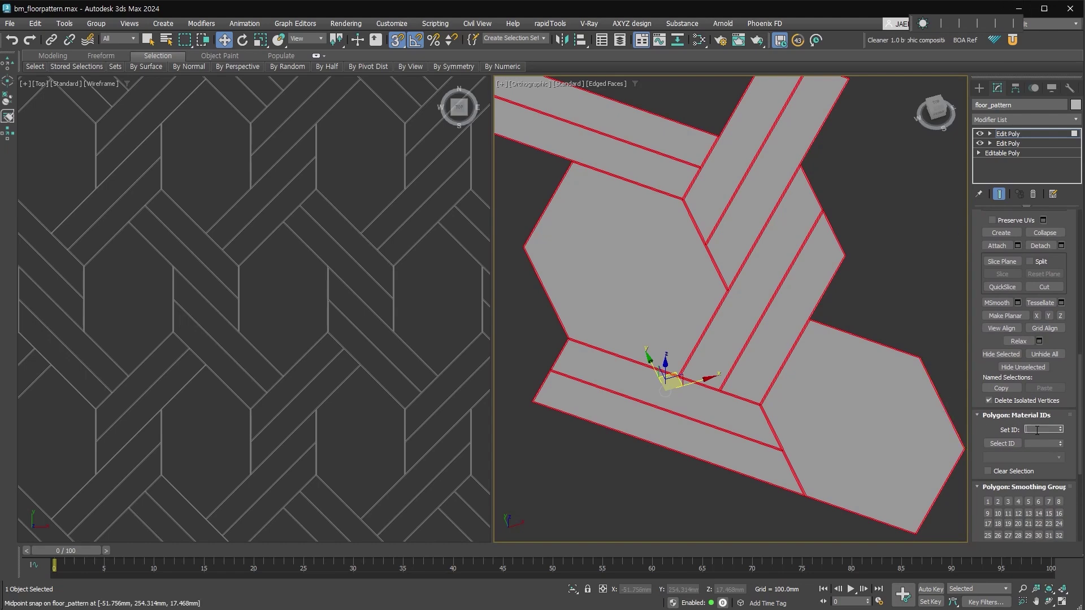
pyautogui.click(1040, 136)
pyautogui.click(979, 88)
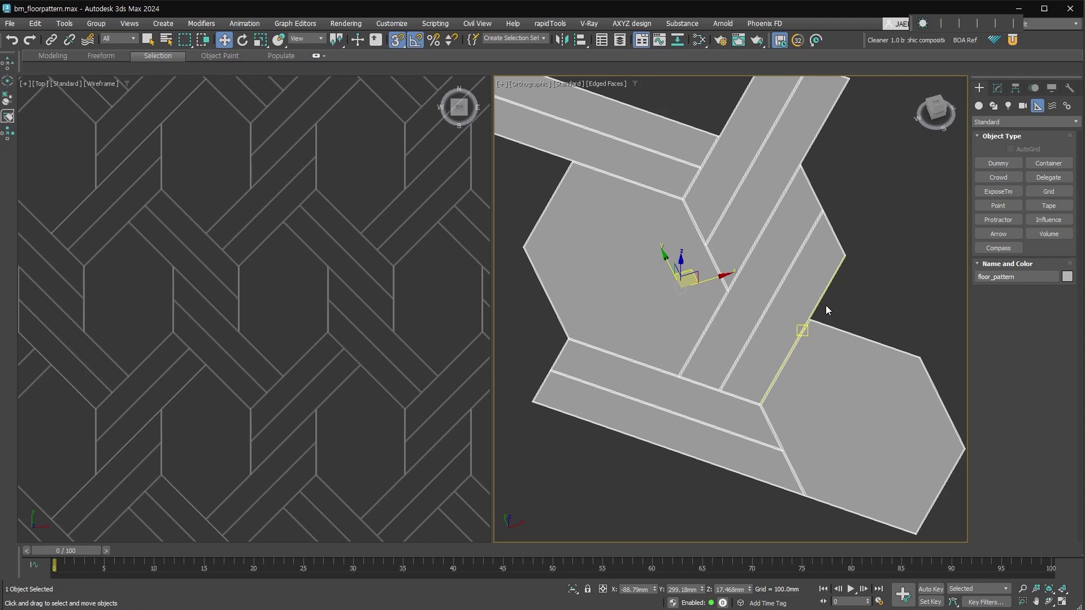
pyautogui.scroll(-3, 367, 314)
pyautogui.scroll(5, 380, 297)
pyautogui.scroll(3, 380, 297)
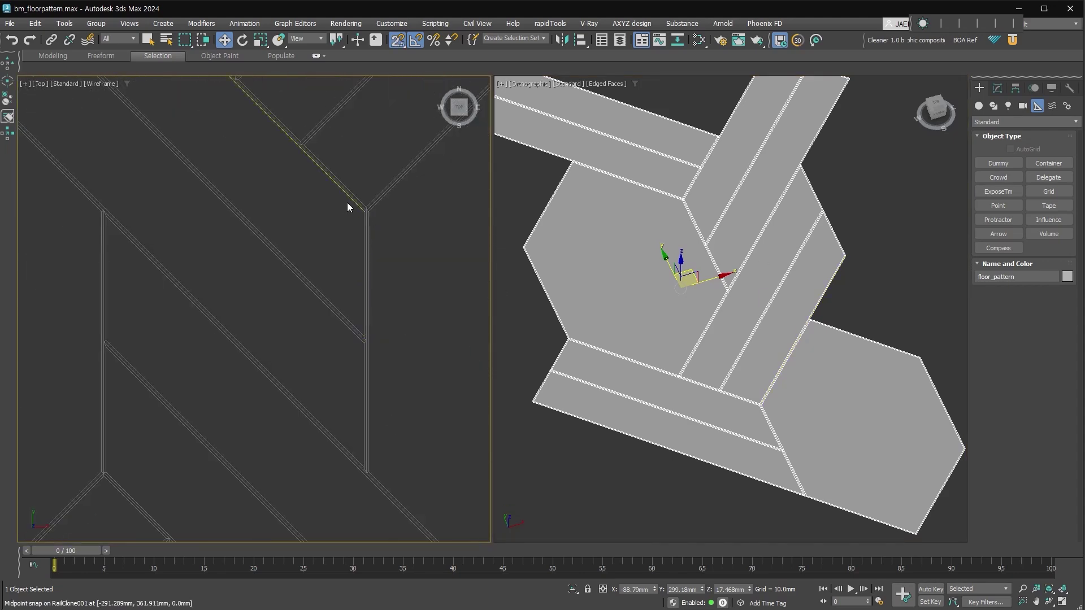
pyautogui.click(998, 88)
pyautogui.click(990, 134)
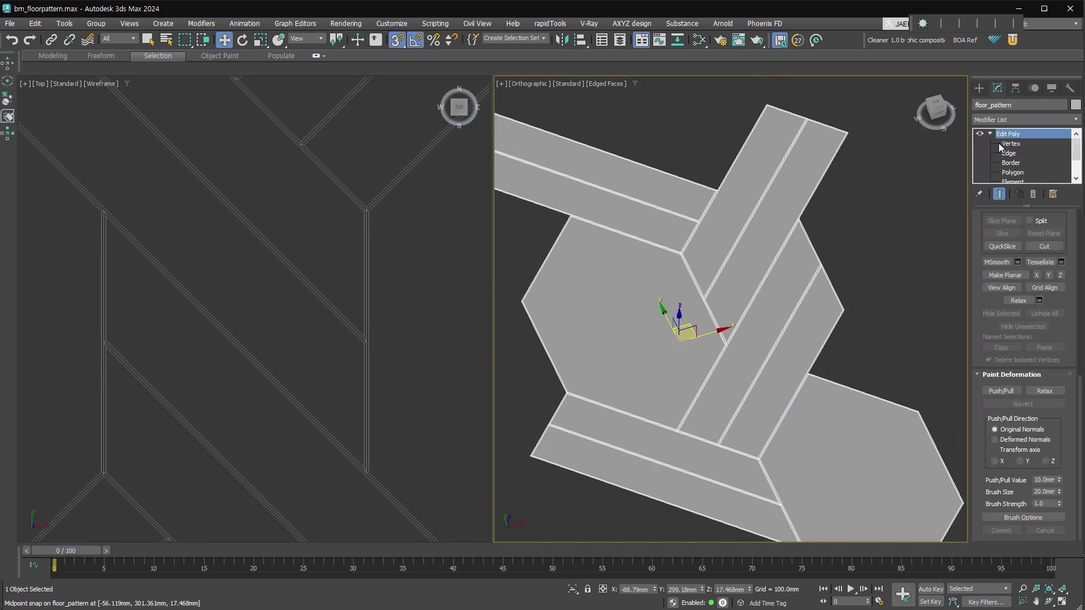
pyautogui.click(1012, 172)
# - Inset all floor_pattern polygons from the quad menu and return to object level
pyautogui.keyDown('alt'); pyautogui.moveTo(904, 317); pyautogui.dragTo(910, 283, button='middle'); pyautogui.keyUp('alt')
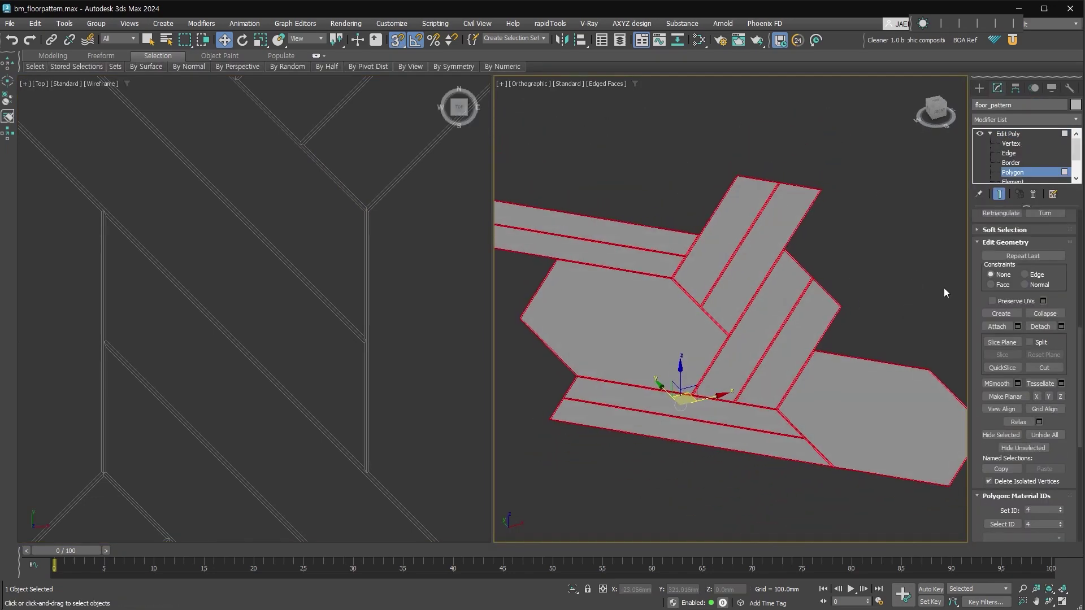
pyautogui.hotkey('ctrl', 'a')
pyautogui.scroll(3, 890, 316)
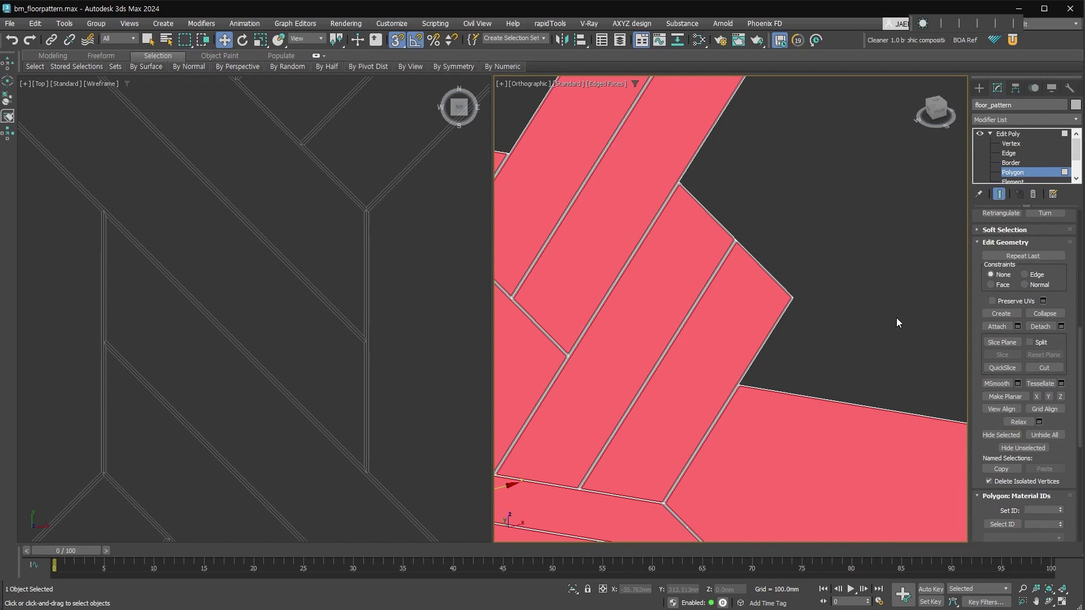
pyautogui.rightClick(729, 286)
pyautogui.click(678, 326)
pyautogui.scroll(3, 738, 301)
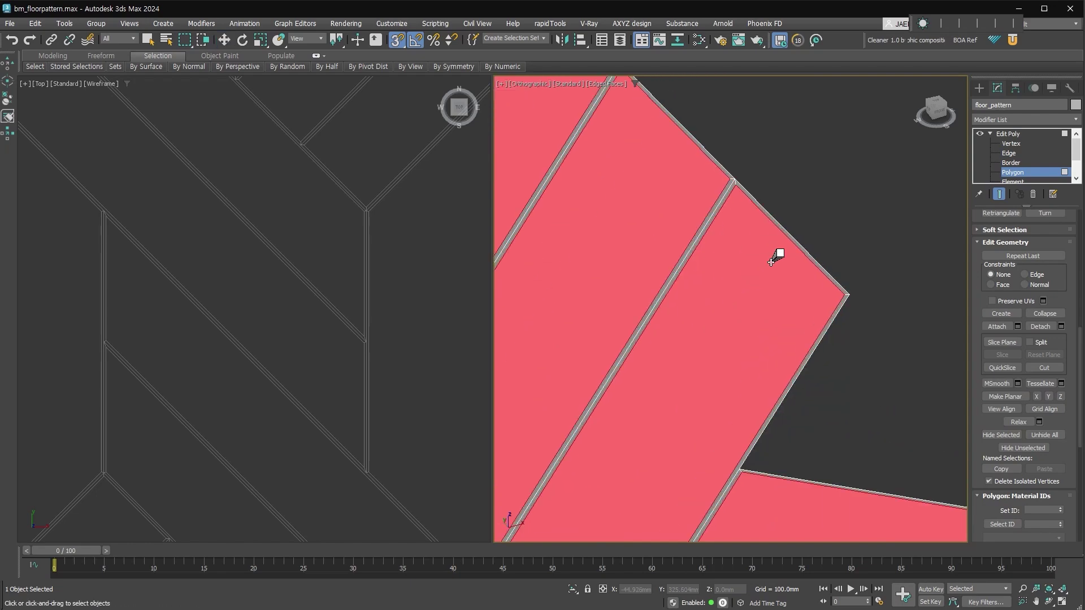
pyautogui.click(1012, 133)
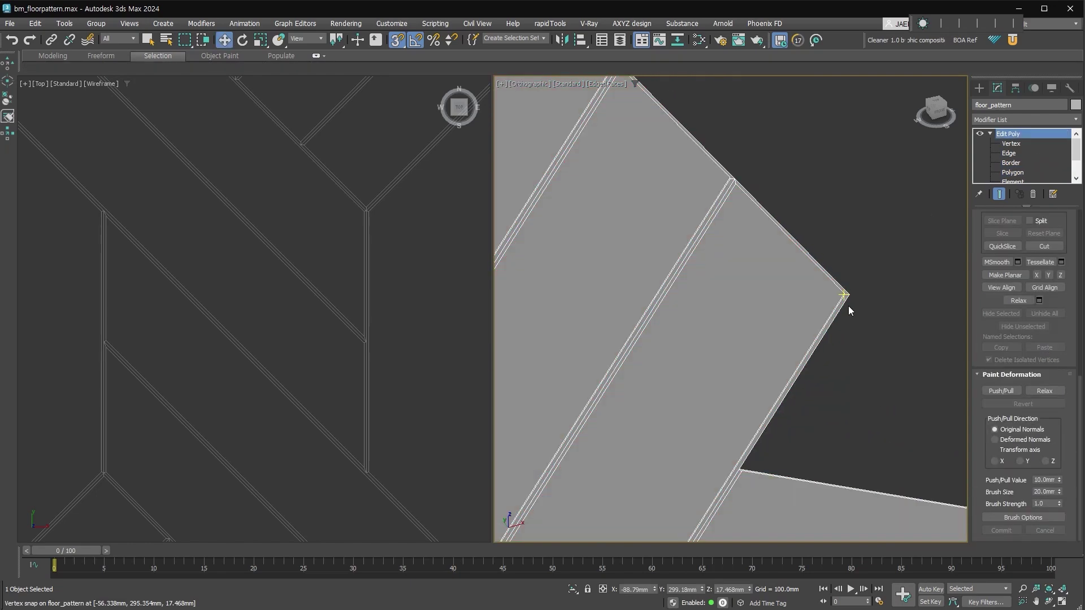
pyautogui.scroll(-5, 435, 350)
pyautogui.scroll(-3, 367, 356)
pyautogui.scroll(3, 367, 360)
pyautogui.scroll(5, 356, 416)
pyautogui.scroll(-5, 547, 244)
pyautogui.click(990, 133)
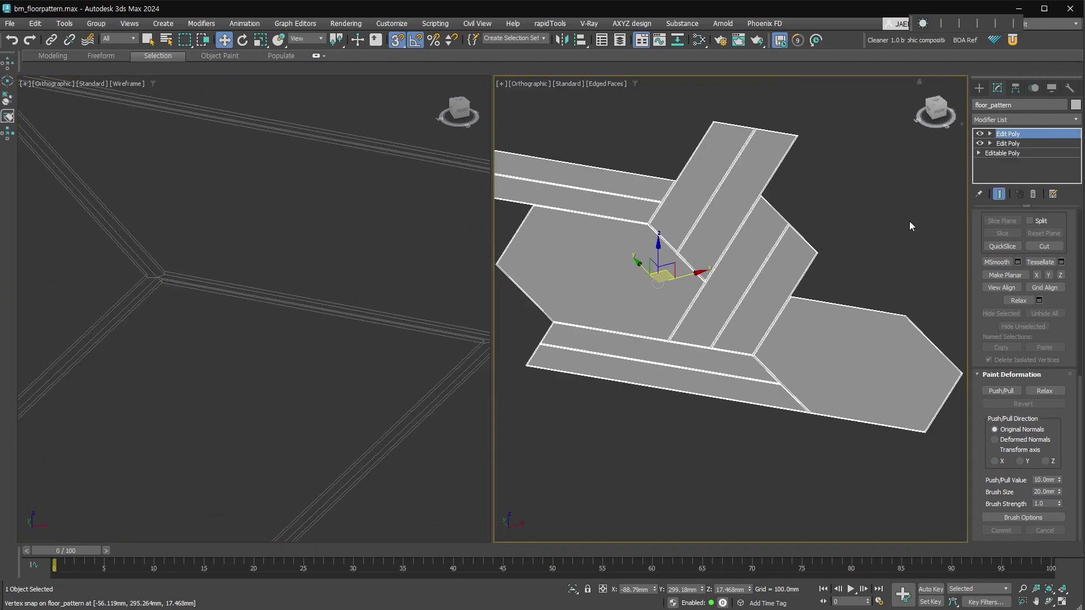
# - On the second Edit Poly, preview wider inset widths and settle the Amount at 0.219 mm
pyautogui.click(934, 104)
pyautogui.scroll(3, 710, 333)
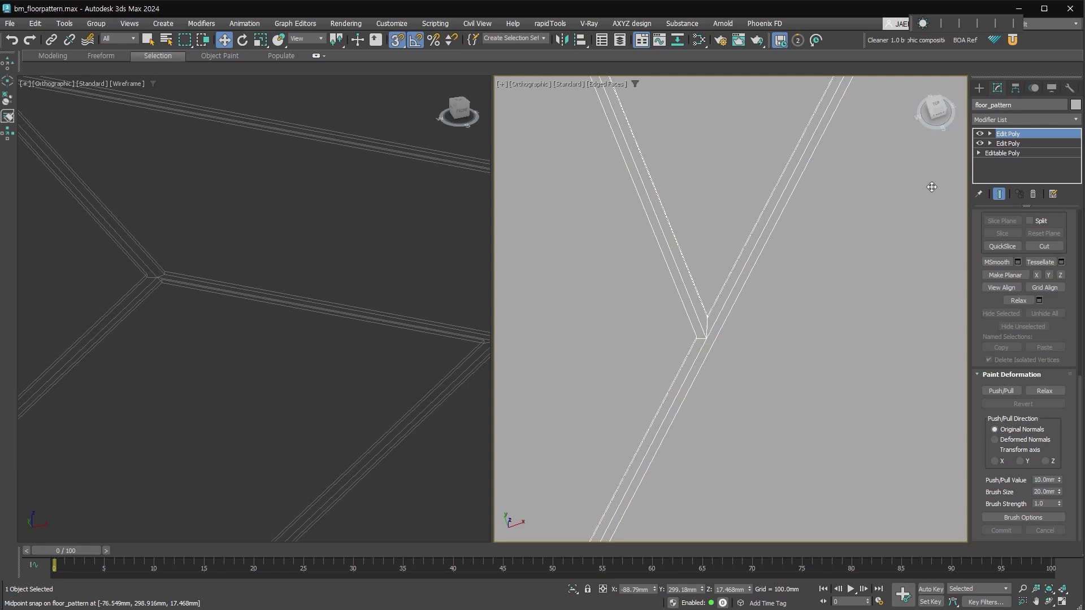
pyautogui.click(1021, 145)
pyautogui.click(588, 346)
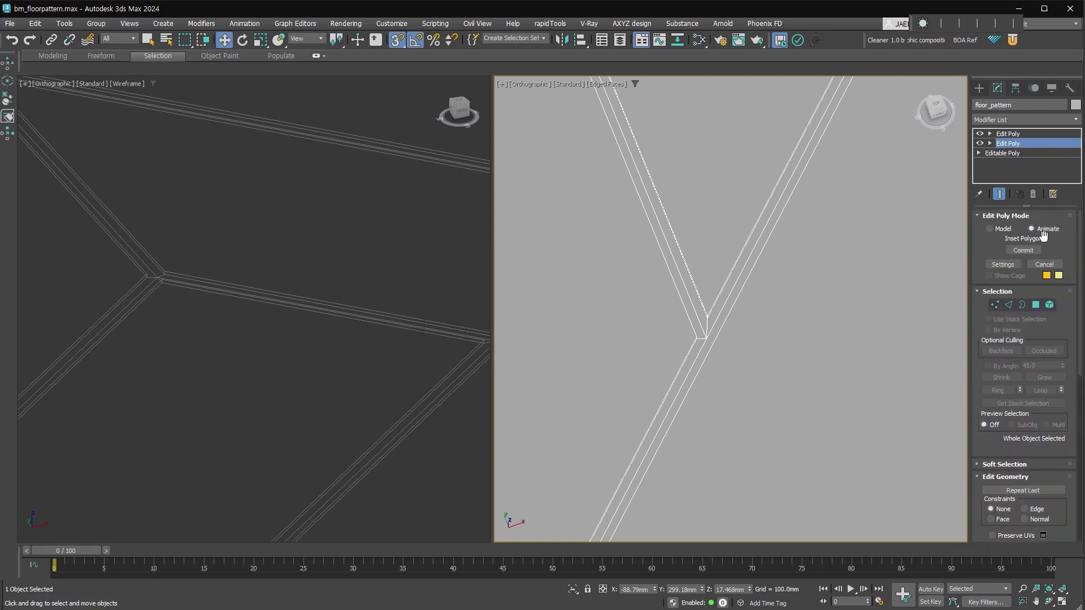
pyautogui.click(1015, 264)
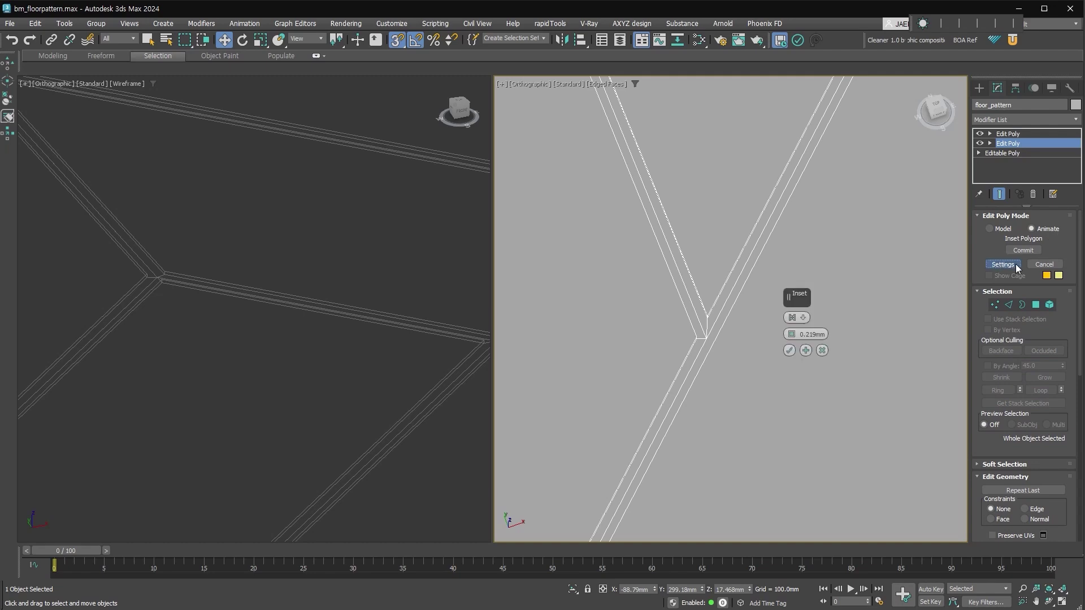
pyautogui.moveTo(793, 335); pyautogui.dragTo(794, 333)
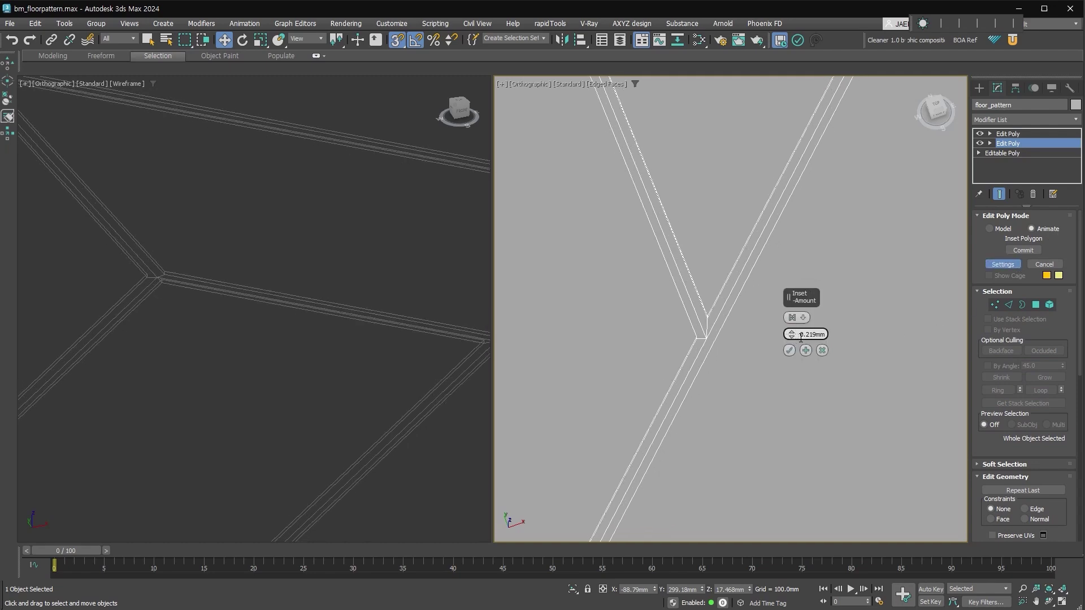
pyautogui.moveTo(801, 337); pyautogui.dragTo(798, 334)
pyautogui.scroll(-10, 706, 334)
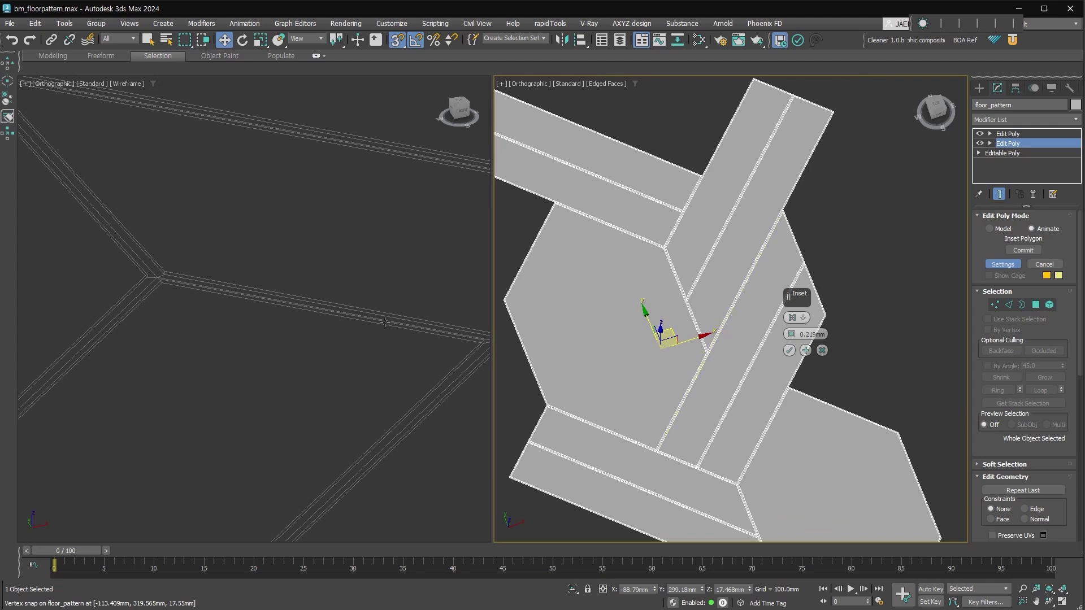
pyautogui.scroll(-6, 387, 327)
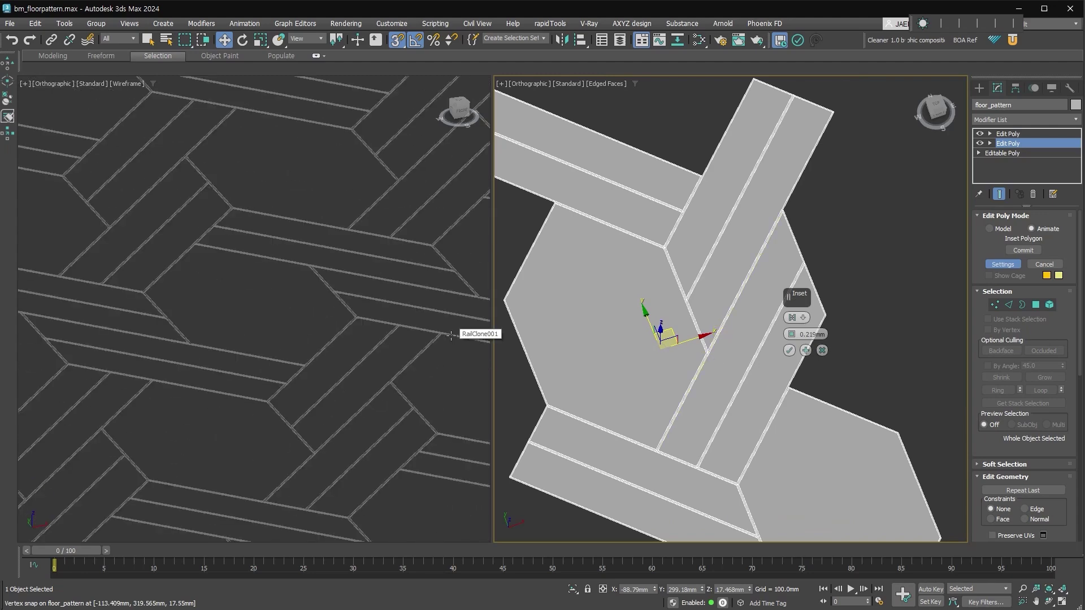
pyautogui.click(979, 89)
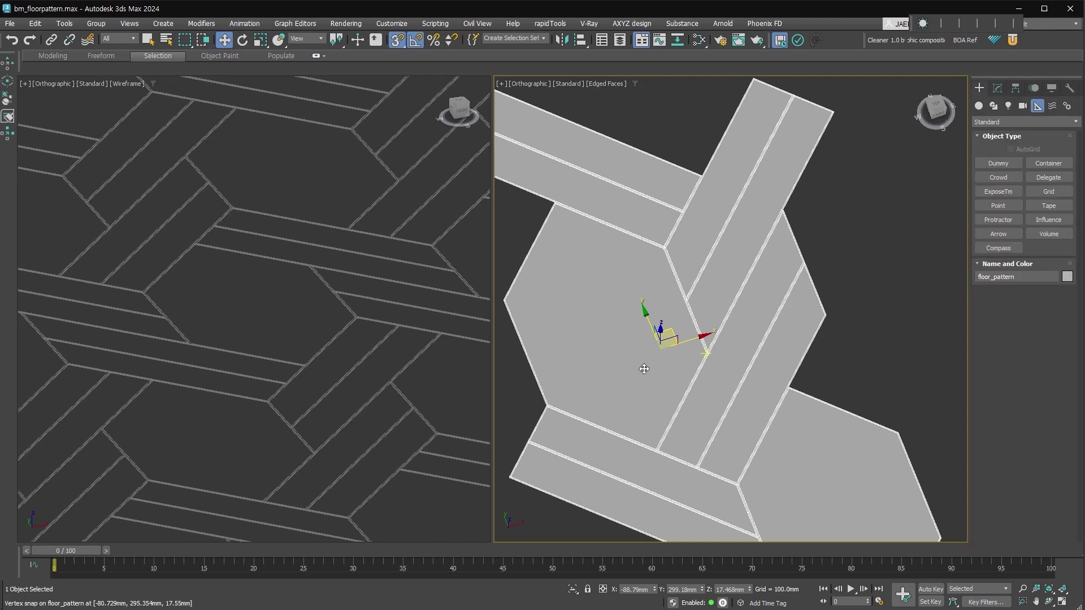
# - Select RailClone001 and show its parameters in the Modify panel
pyautogui.scroll(-5, 349, 371)
pyautogui.scroll(2, 318, 320)
pyautogui.scroll(2, 316, 339)
pyautogui.click(317, 344)
pyautogui.scroll(2, 324, 368)
pyautogui.scroll(-2, 323, 368)
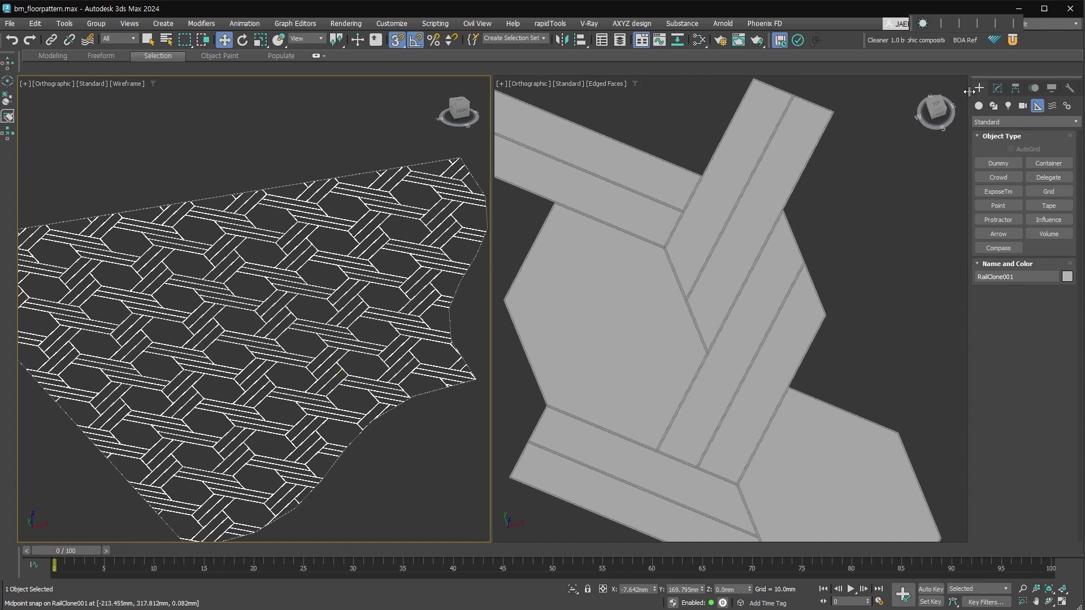
pyautogui.click(998, 88)
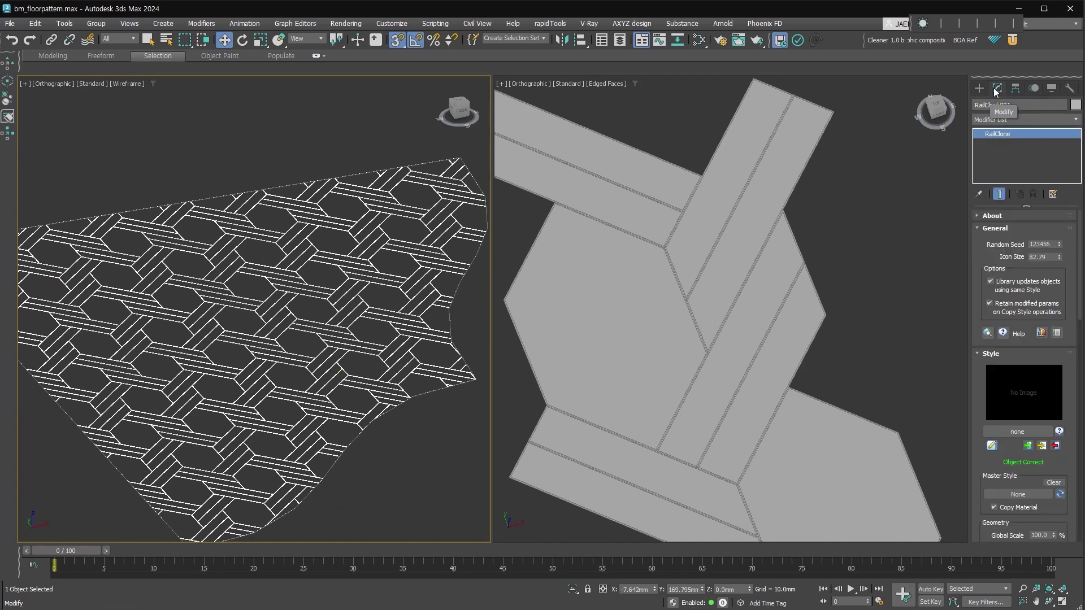
# - Try a larger Global Scale, then reset it to 100
pyautogui.scroll(-4, 999, 303)
pyautogui.scroll(-1, 999, 304)
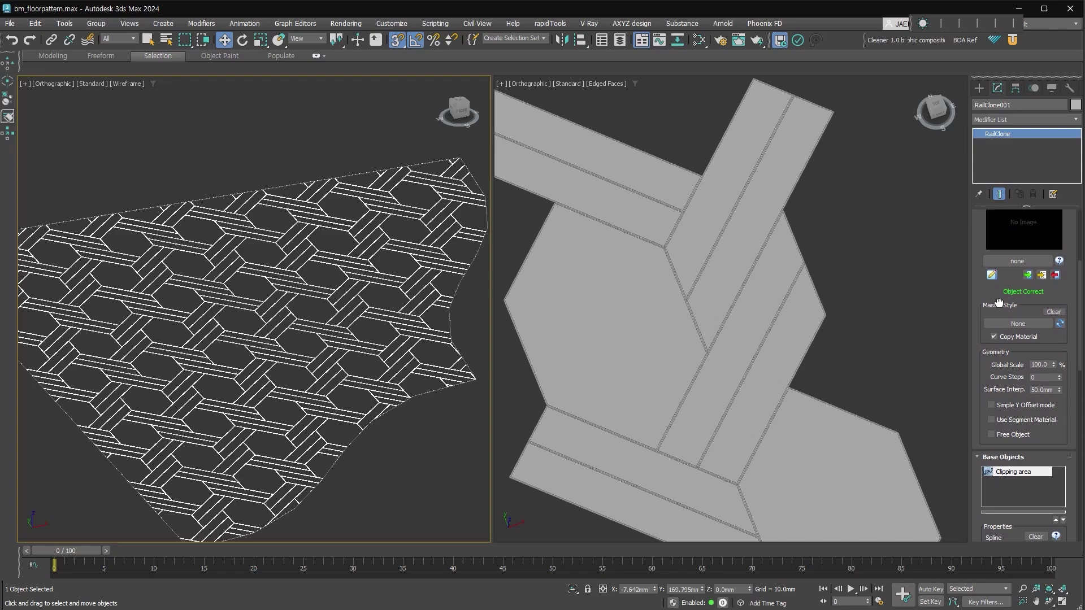
pyautogui.moveTo(1057, 362)
pyautogui.mouseDown()
pyautogui.moveTo(1050, 388)
pyautogui.moveTo(1057, 378)
pyautogui.mouseUp()
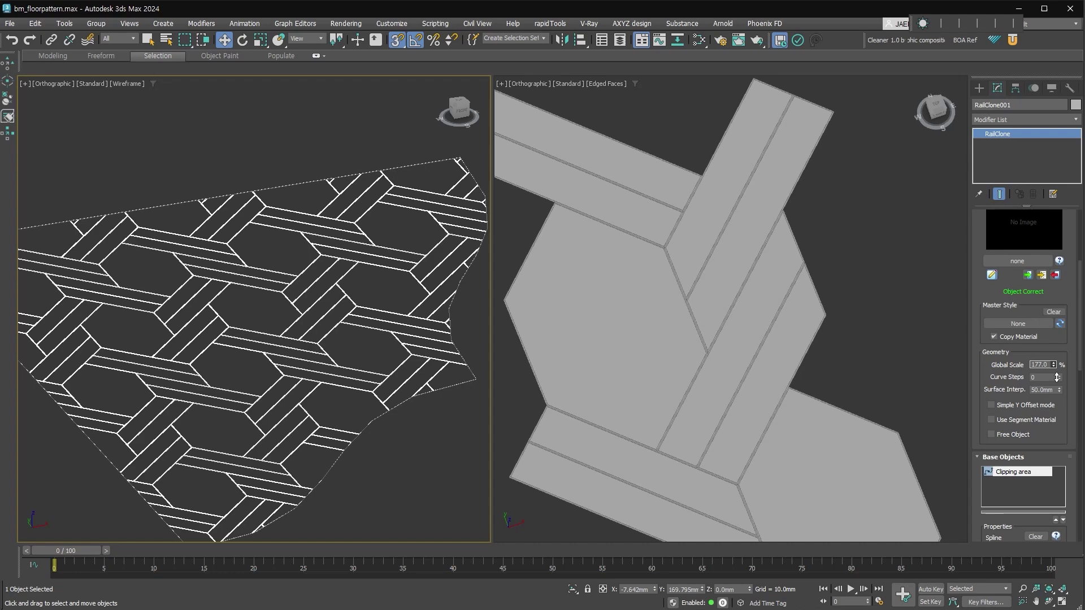
pyautogui.doubleClick(1033, 368)
pyautogui.write('100')
pyautogui.press('Return')
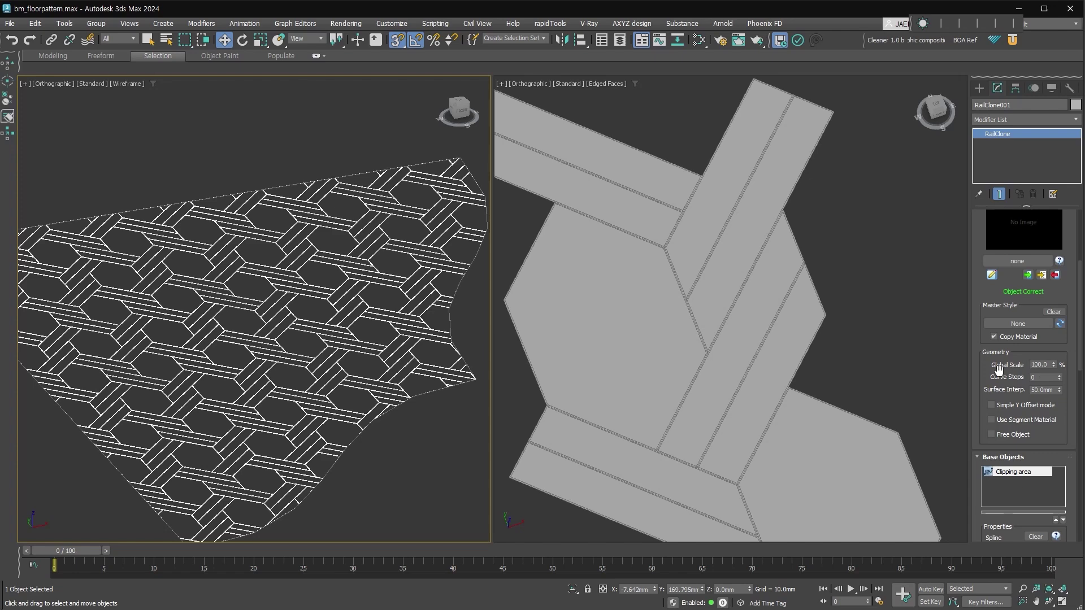
# - Select the floor_pattern tile and open the material editor
pyautogui.scroll(-5, 734, 300)
pyautogui.click(731, 299)
pyautogui.press('m')
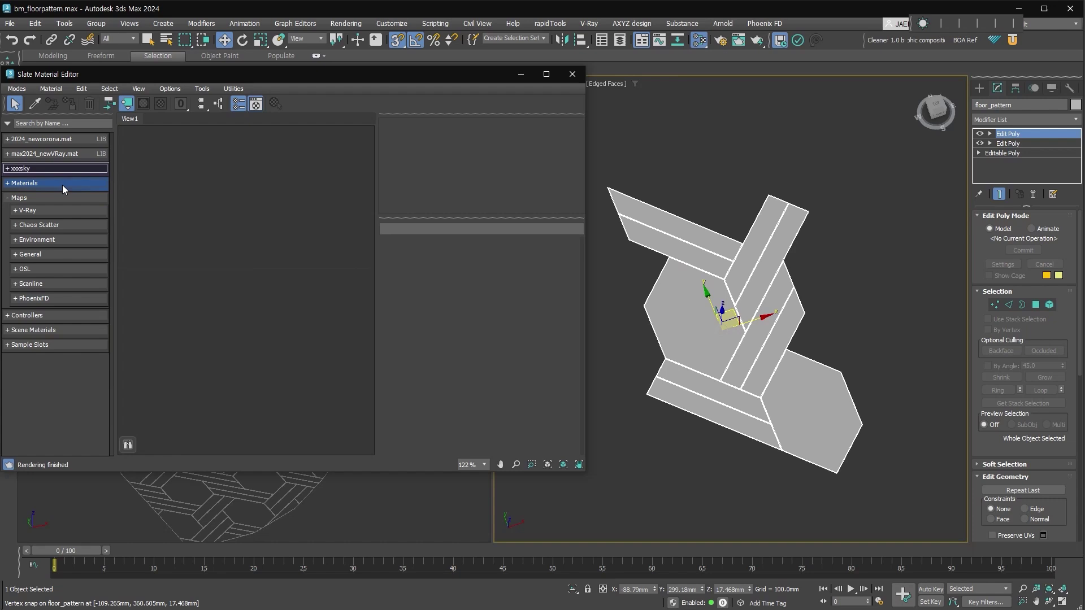
# - Add a Multi/Sub-Object material and reduce it to four sub-materials
pyautogui.click(32, 168)
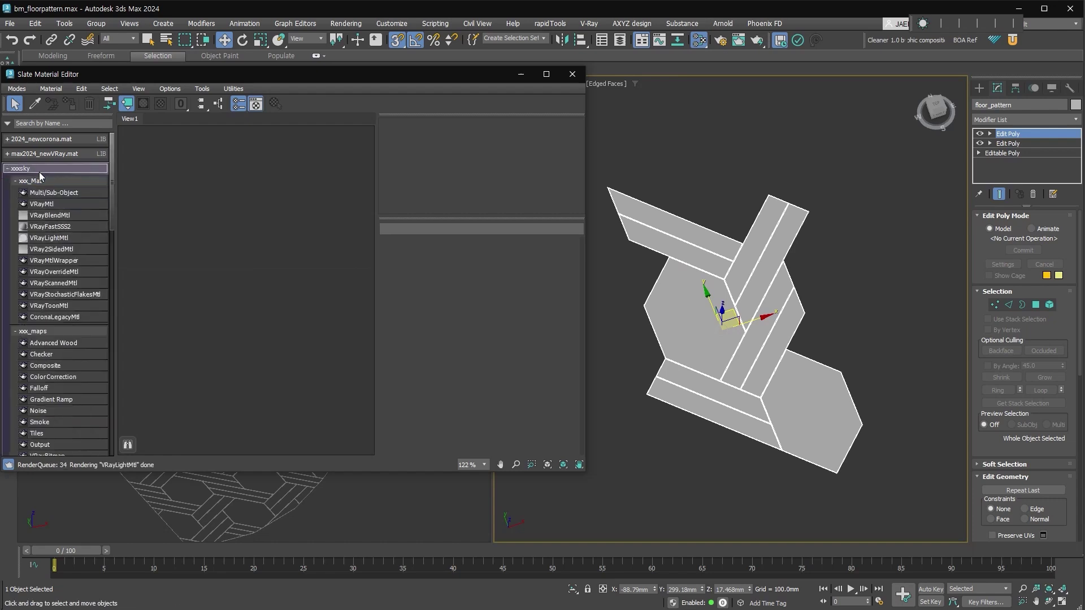
pyautogui.moveTo(210, 204); pyautogui.dragTo(327, 209)
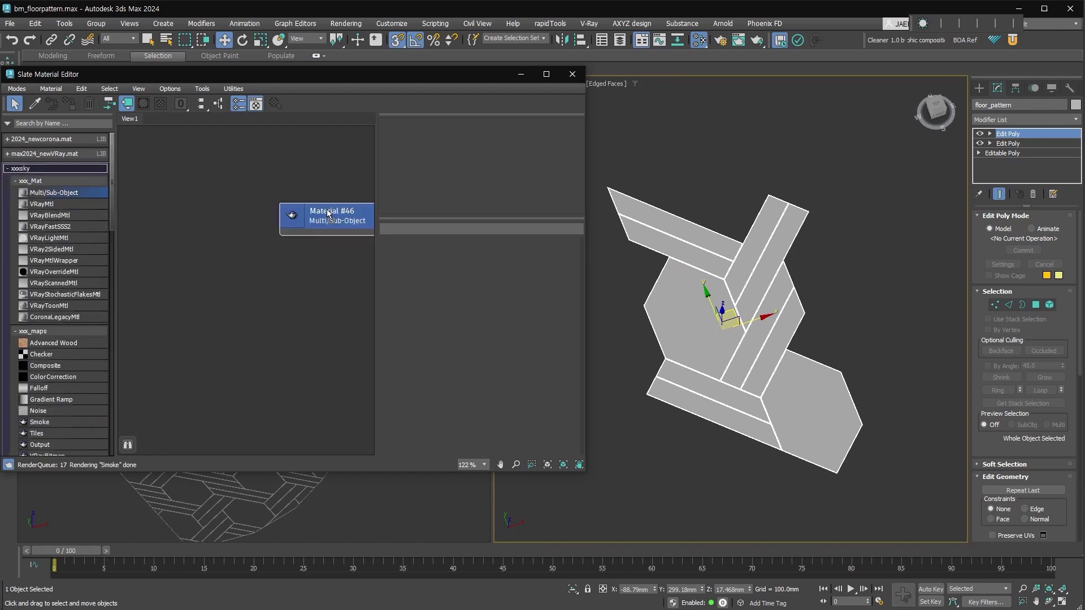
pyautogui.doubleClick(297, 212)
pyautogui.moveTo(343, 218); pyautogui.dragTo(303, 181)
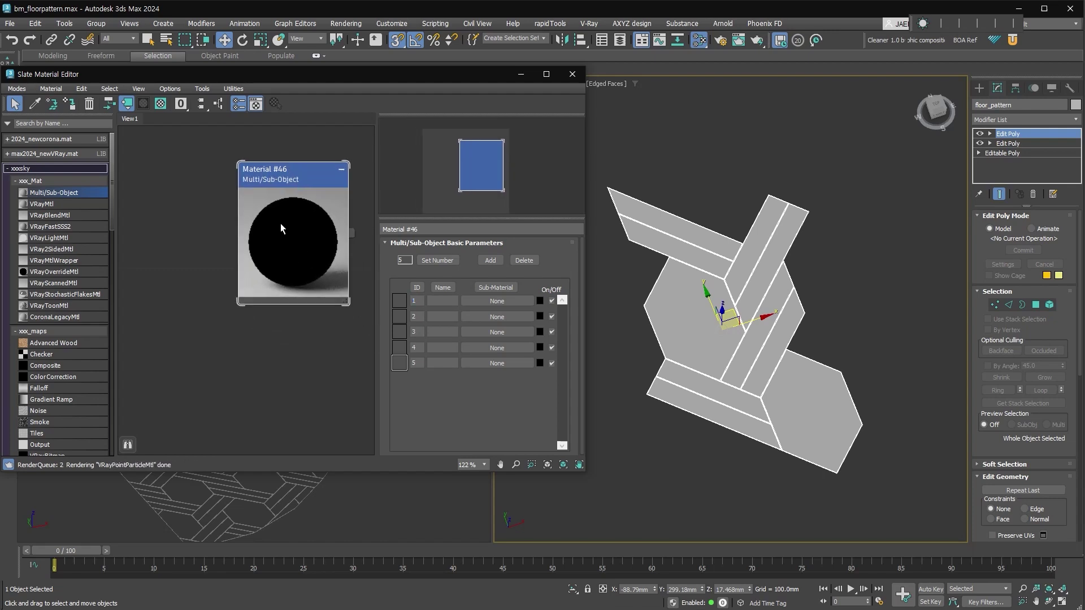
pyautogui.click(521, 259)
# - Name the sub-materials grout, 6_tile, lightMB and DarkMB
pyautogui.click(432, 348)
pyautogui.write('grout')
pyautogui.press('Return')
pyautogui.write('6_tile')
pyautogui.click(442, 317)
pyautogui.write('lightMBDarkMB')
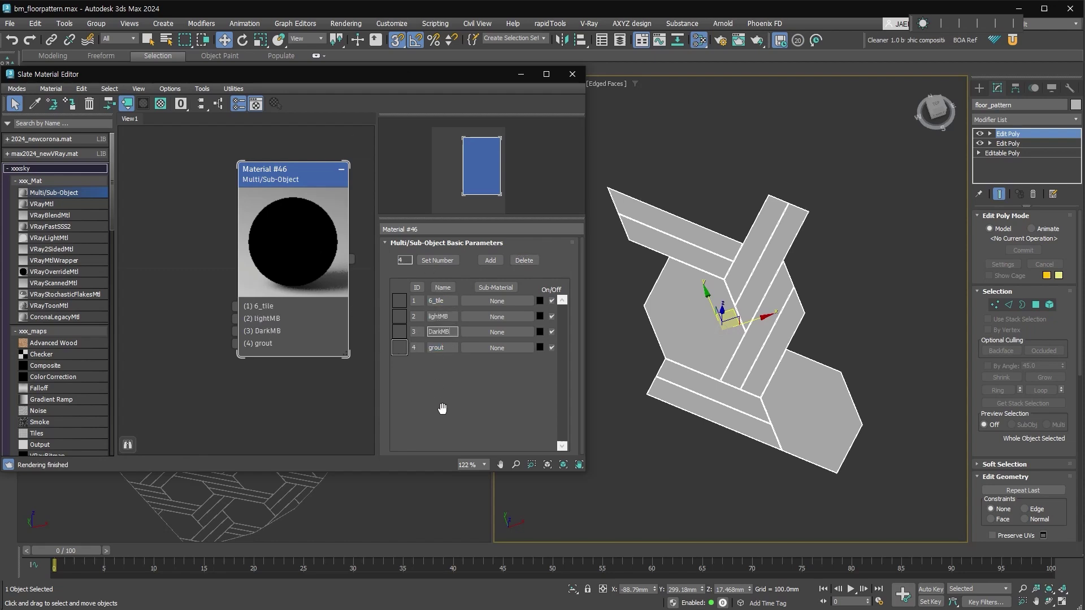
# - Wire VRayMtls into the 6_tile, lightMB, DarkMB and grout slots
pyautogui.moveTo(42, 203); pyautogui.dragTo(248, 292)
pyautogui.moveTo(214, 312); pyautogui.dragTo(251, 302, button='middle')
pyautogui.moveTo(220, 236)
pyautogui.keyDown('shift'); pyautogui.mouseDown()
pyautogui.moveTo(217, 277)
pyautogui.moveTo(286, 298)
pyautogui.mouseUp(); pyautogui.keyUp('shift')
pyautogui.moveTo(305, 309); pyautogui.dragTo(283, 310)
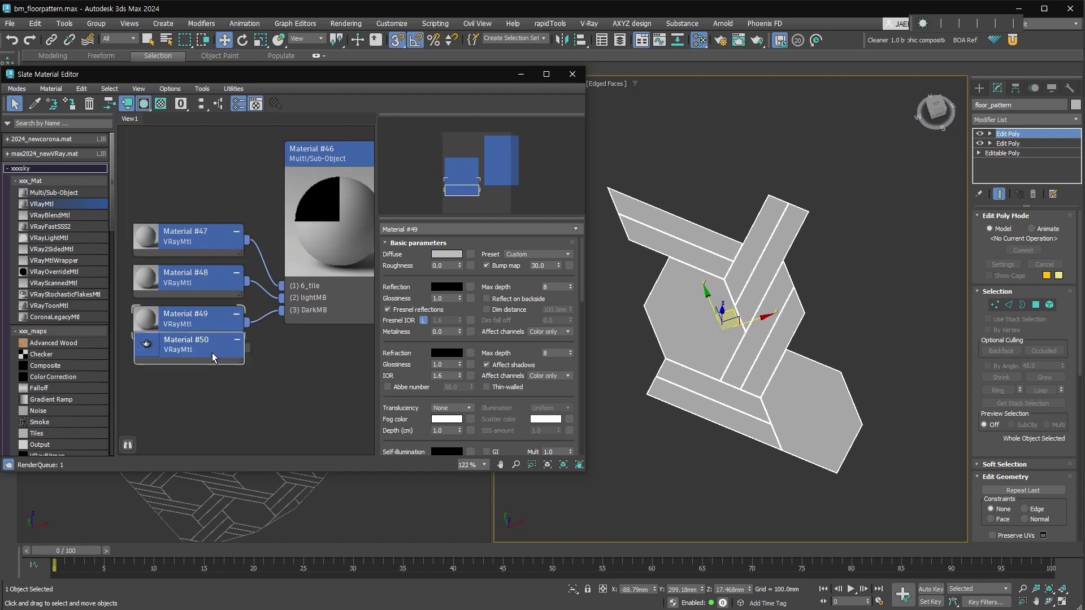
pyautogui.moveTo(212, 317)
pyautogui.keyDown('shift'); pyautogui.mouseDown()
pyautogui.moveTo(212, 360)
pyautogui.moveTo(282, 322)
pyautogui.mouseUp(); pyautogui.keyUp('shift')
# - Give grout a dark diffuse and DarkMB a pink-brown diffuse, and name the material floor_pattern
pyautogui.click(447, 254)
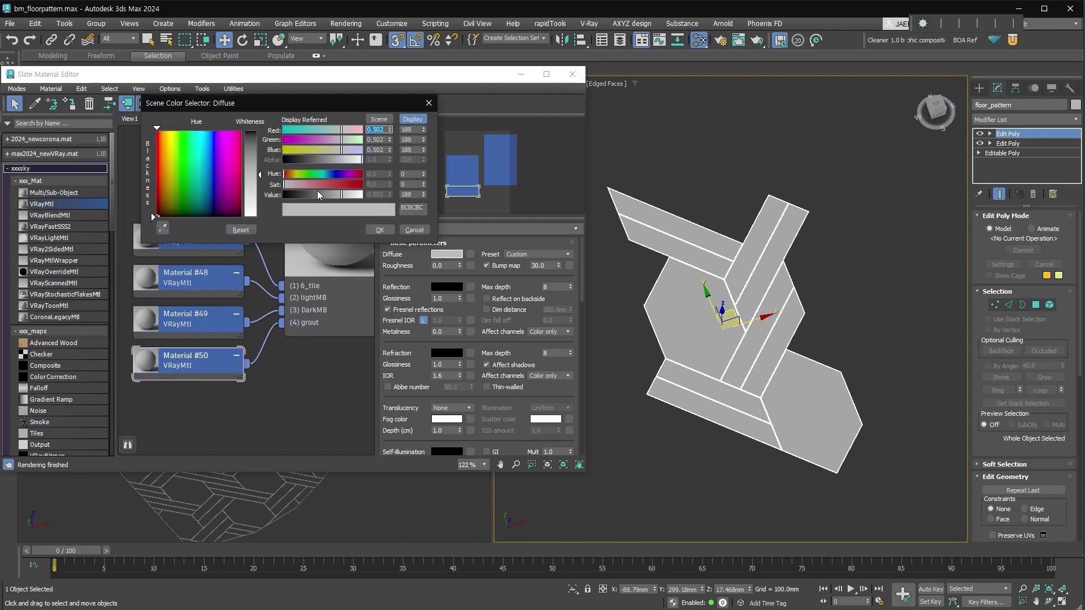
pyautogui.click(380, 229)
pyautogui.moveTo(317, 195); pyautogui.dragTo(294, 194)
pyautogui.doubleClick(184, 331)
pyautogui.click(446, 253)
pyautogui.click(380, 229)
pyautogui.click(446, 254)
pyautogui.moveTo(361, 188); pyautogui.dragTo(343, 192)
pyautogui.click(380, 230)
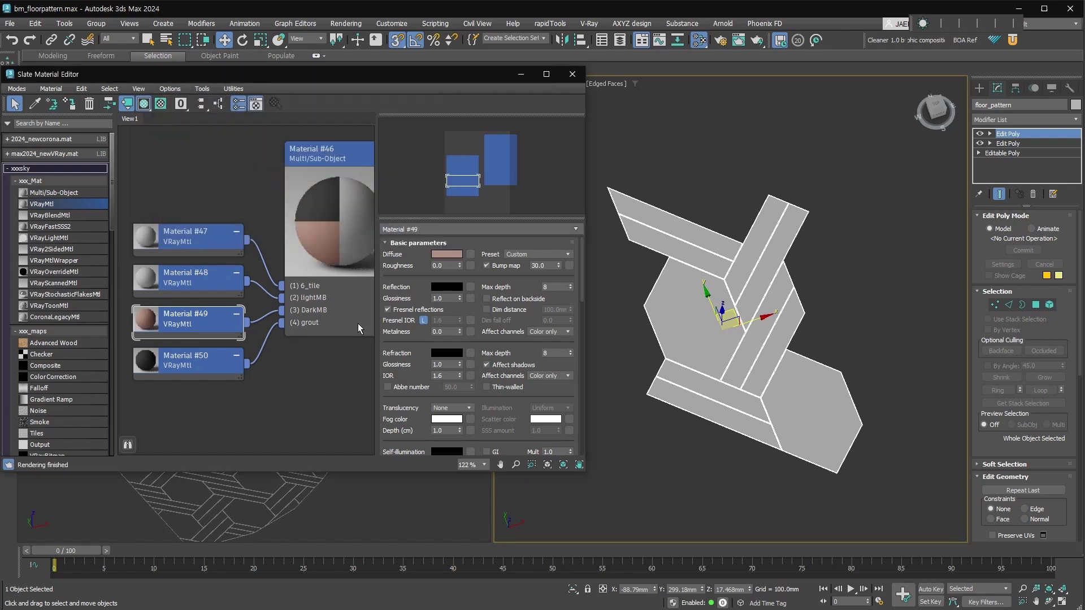
pyautogui.doubleClick(356, 325)
pyautogui.write('floor_pattern')
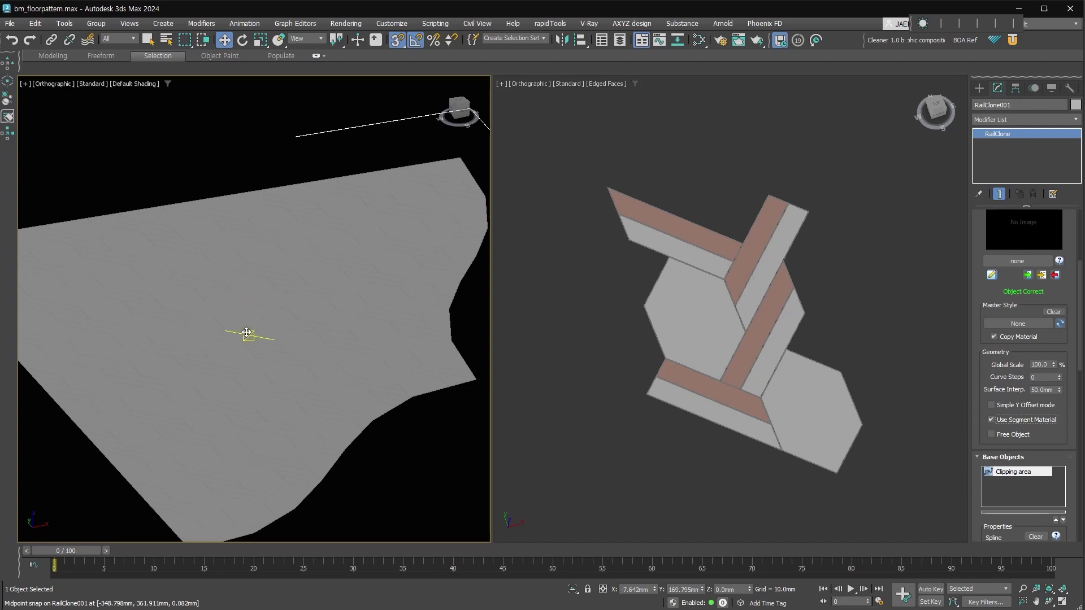
# - Assign the floor_pattern material to the selected floor and orbit to view the coloured weave
pyautogui.click(699, 39)
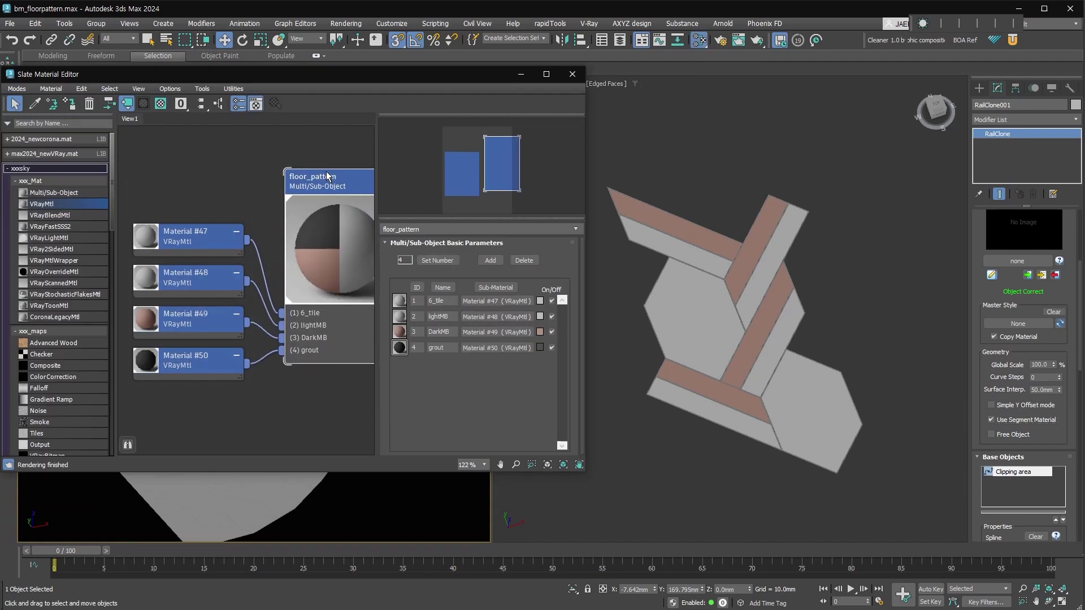
pyautogui.moveTo(306, 73); pyautogui.dragTo(676, 110)
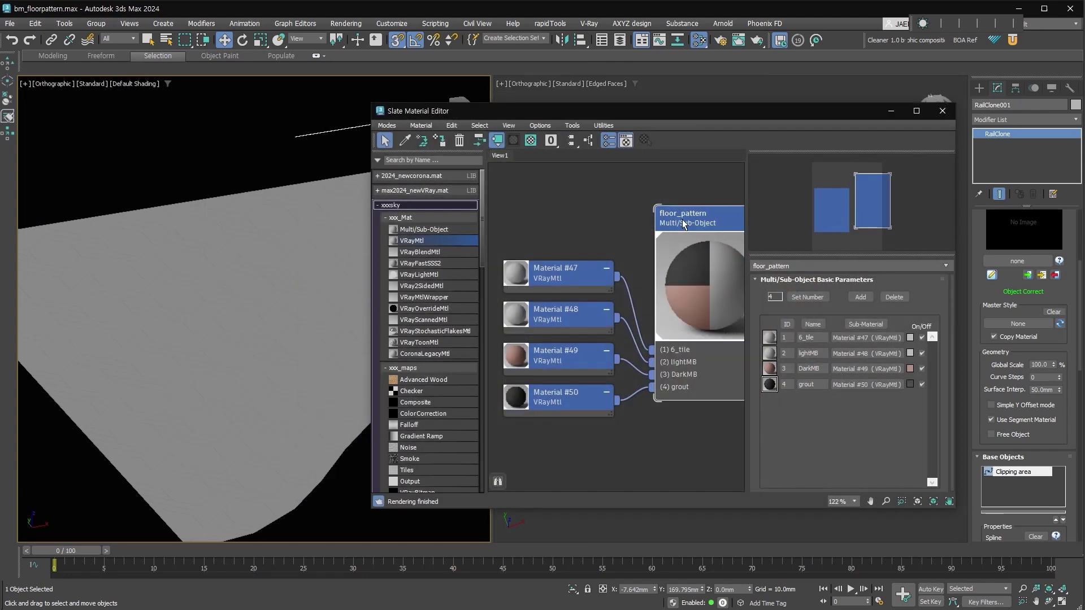
pyautogui.click(286, 264)
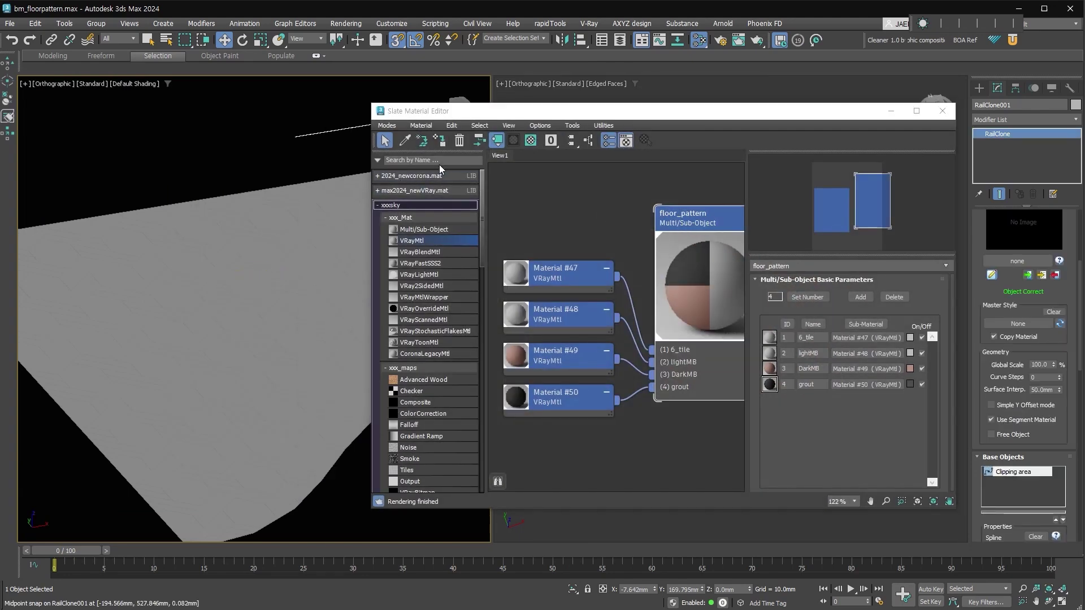
pyautogui.click(438, 145)
pyautogui.press('m')
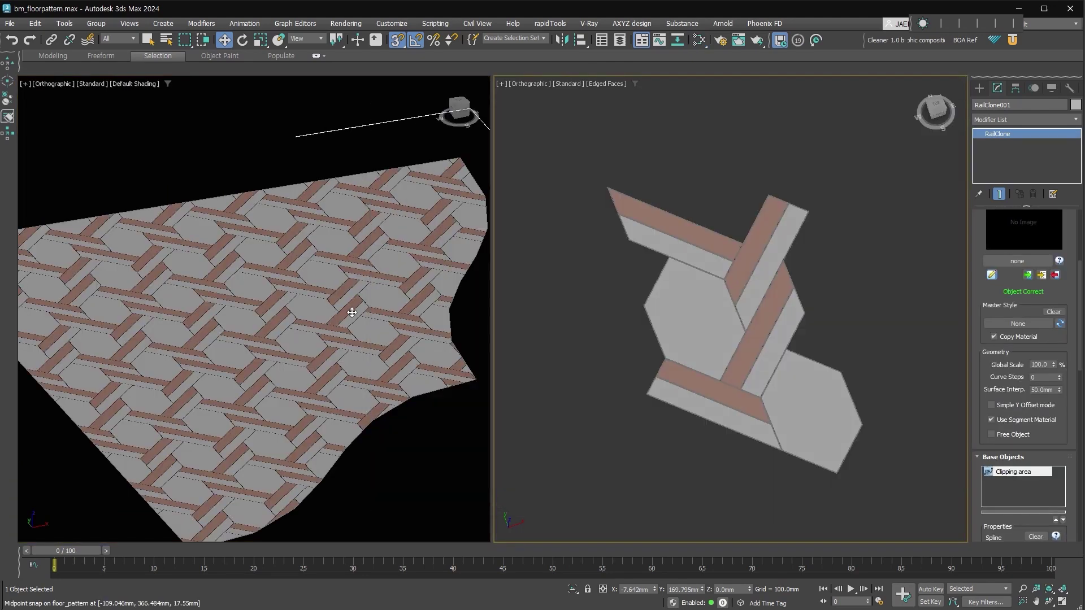
pyautogui.keyDown('alt'); pyautogui.moveTo(342, 359); pyautogui.dragTo(333, 363, button='middle'); pyautogui.keyUp('alt')
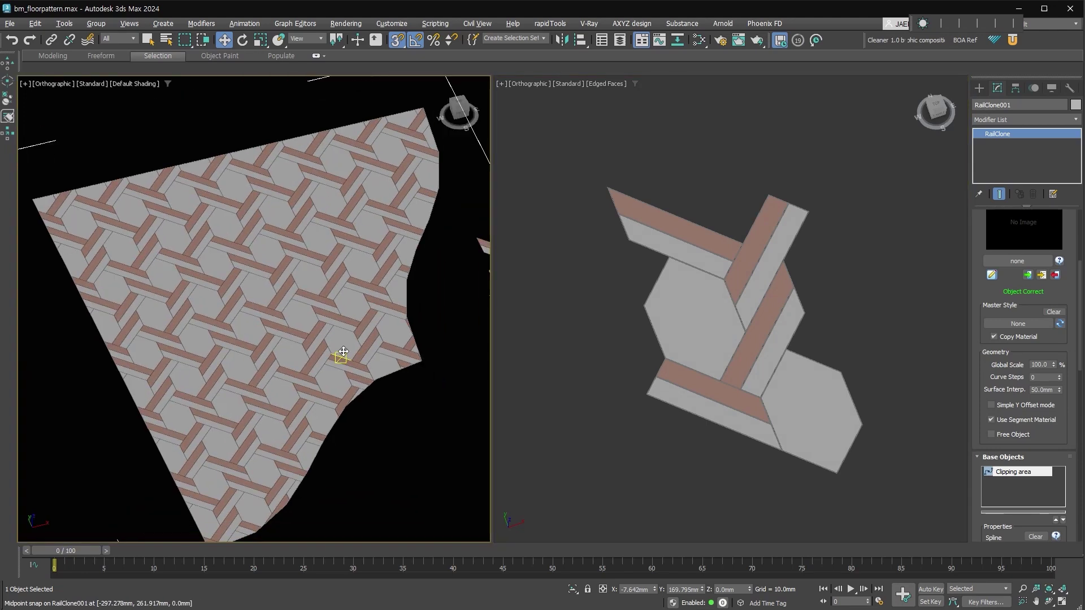